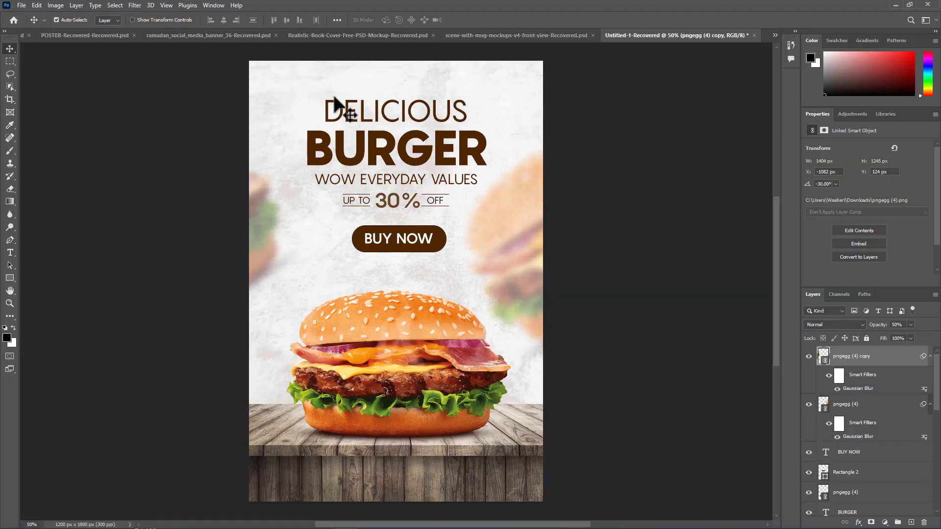
Step: Present the finished burger poster on a street mockup and as its layered document
{"action": "left_click", "coordinate": [18, 4]}
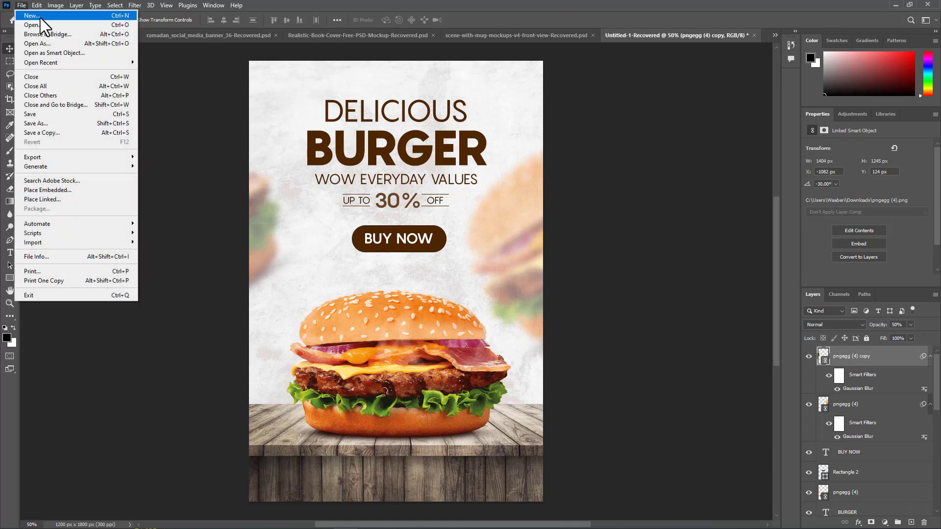
Step: Create a new white 4 × 6 inch, 300 ppi document (1200 × 1800 px)
{"action": "left_click", "coordinate": [40, 16]}
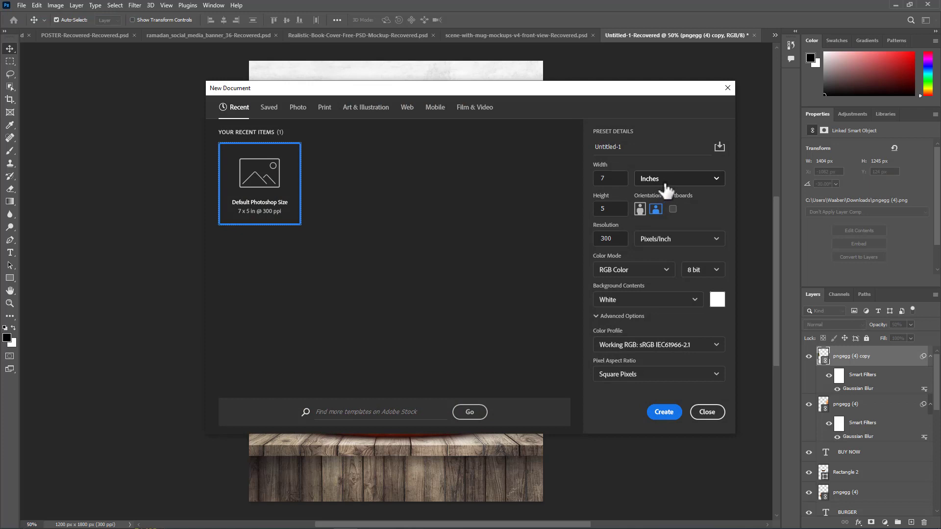
{"action": "left_click", "coordinate": [620, 179]}
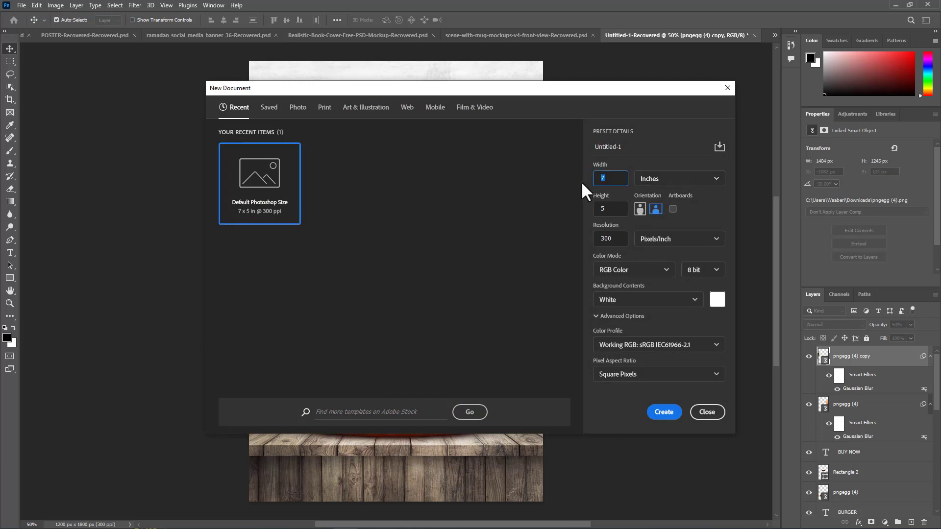
{"action": "type", "text": "4"}
{"action": "left_click", "coordinate": [614, 210]}
{"action": "type", "text": "6"}
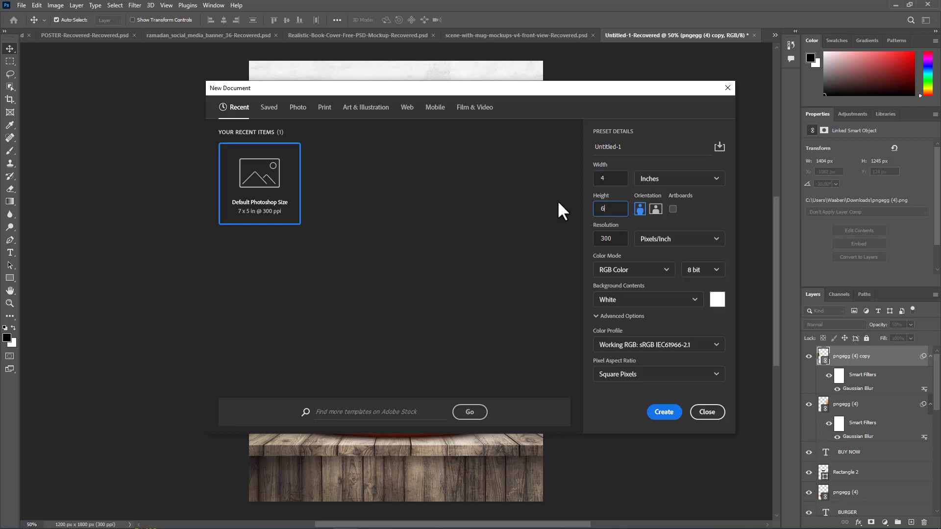
{"action": "left_click", "coordinate": [655, 412]}
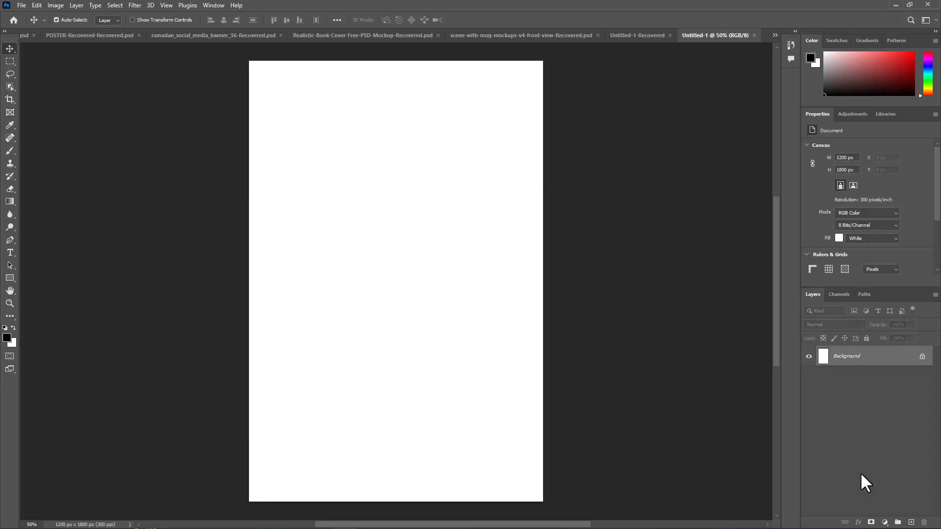
Step: Add a Solid Color fill layer in beige #e1dbd3 covering the whole canvas
{"action": "left_click", "coordinate": [886, 524]}
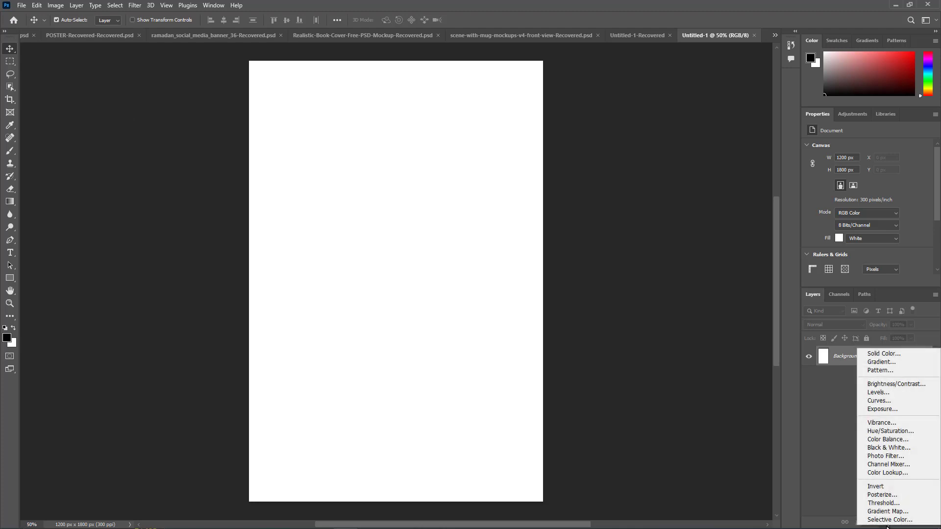
{"action": "left_click", "coordinate": [891, 353]}
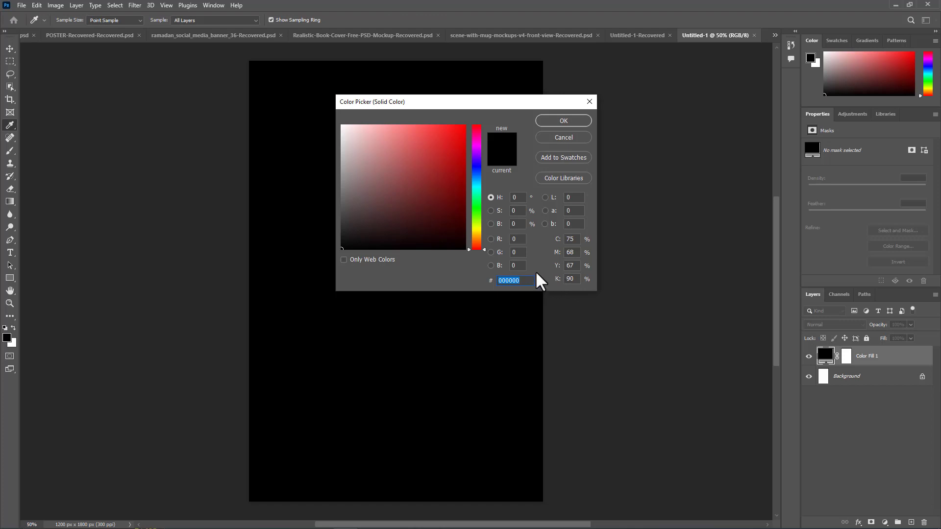
{"action": "type", "text": "e1dbd3"}
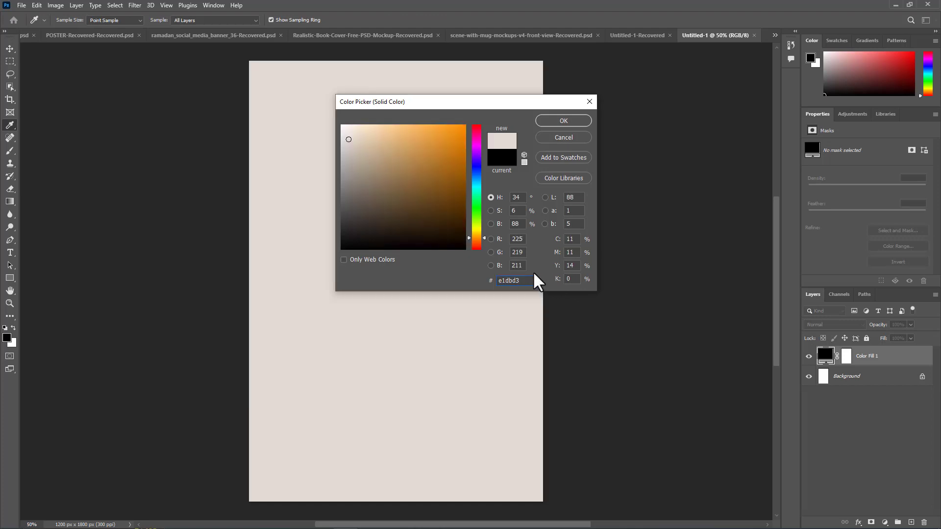
{"action": "left_click", "coordinate": [506, 281]}
{"action": "left_click", "coordinate": [563, 122]}
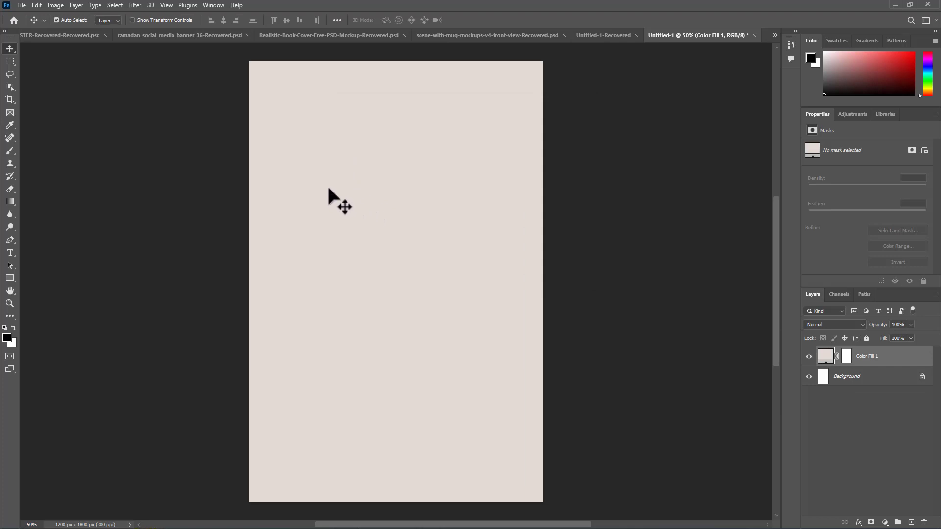
{"action": "left_click", "coordinate": [20, 5]}
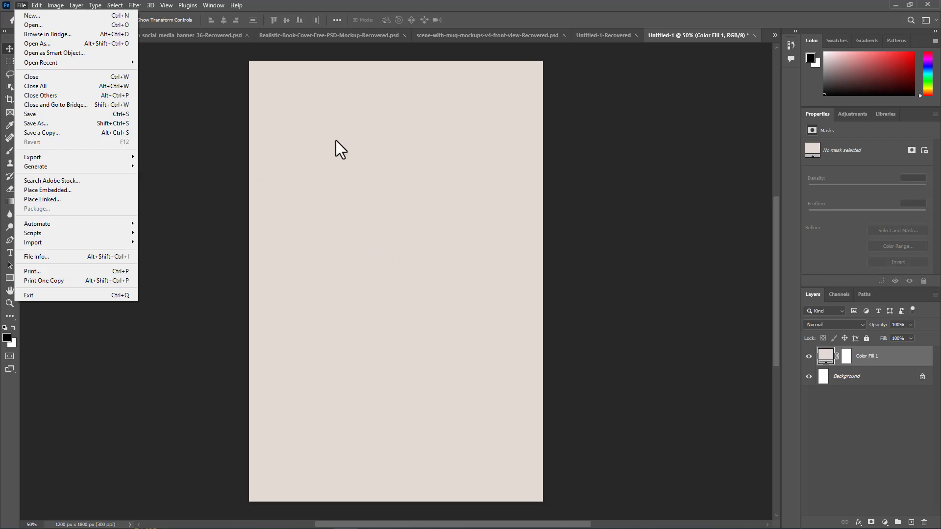
Step: Place the wooden table image pngegg (2) from Downloads as a linked layer and enlarge it
{"action": "left_click", "coordinate": [90, 202]}
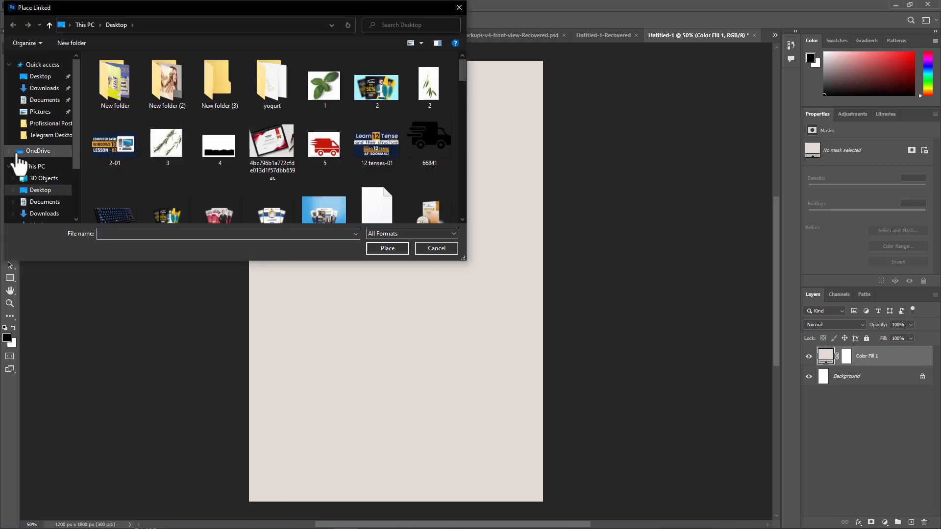
{"action": "left_click", "coordinate": [41, 88]}
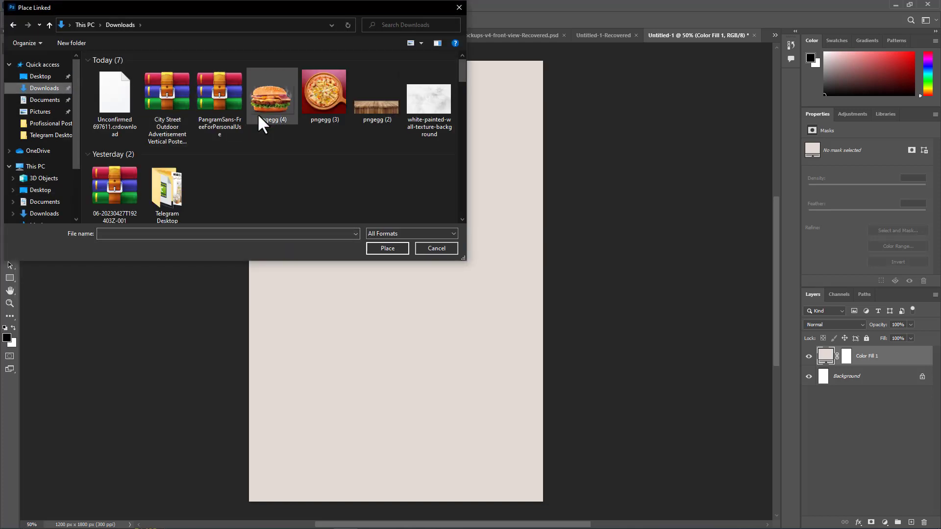
{"action": "left_click", "coordinate": [377, 115]}
{"action": "double_click", "coordinate": [377, 115]}
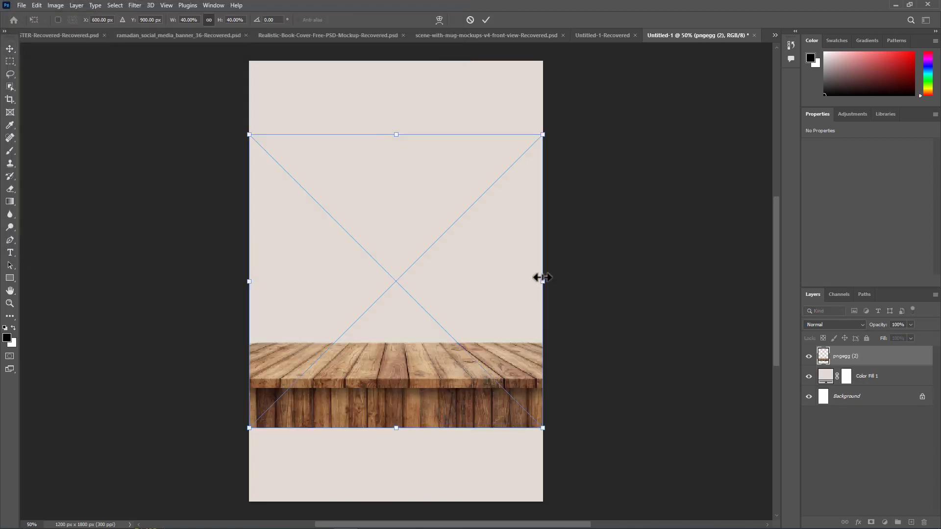
{"action": "left_click_drag", "start_coordinate": [543, 277], "coordinate": [615, 282]}
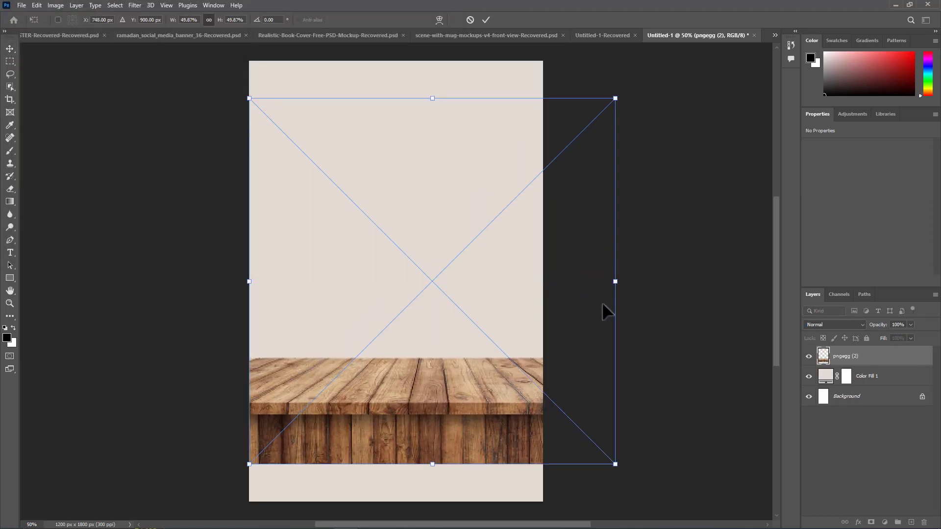
{"action": "key", "text": "Return"}
Step: Align the table to the canvas horizontal centre and bottom edge
{"action": "key", "text": "ctrl+a"}
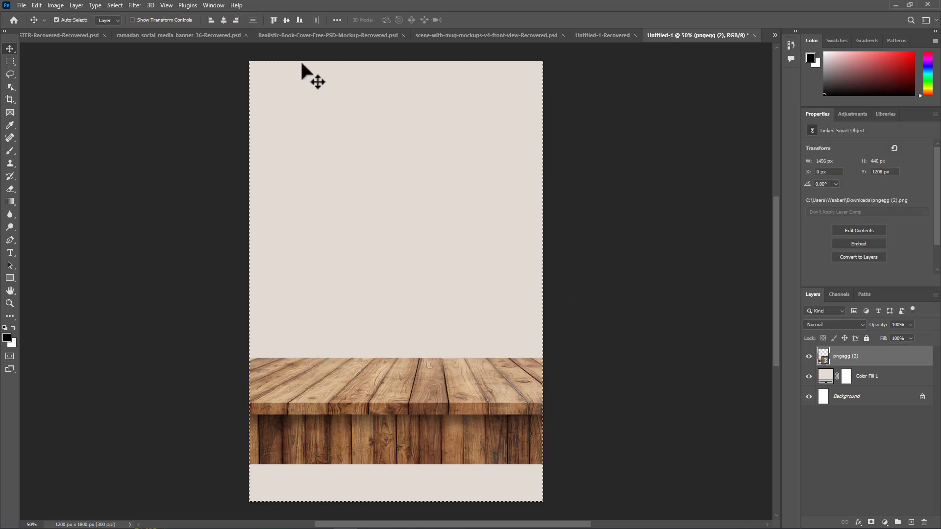
{"action": "left_click", "coordinate": [224, 20]}
{"action": "left_click", "coordinate": [298, 19]}
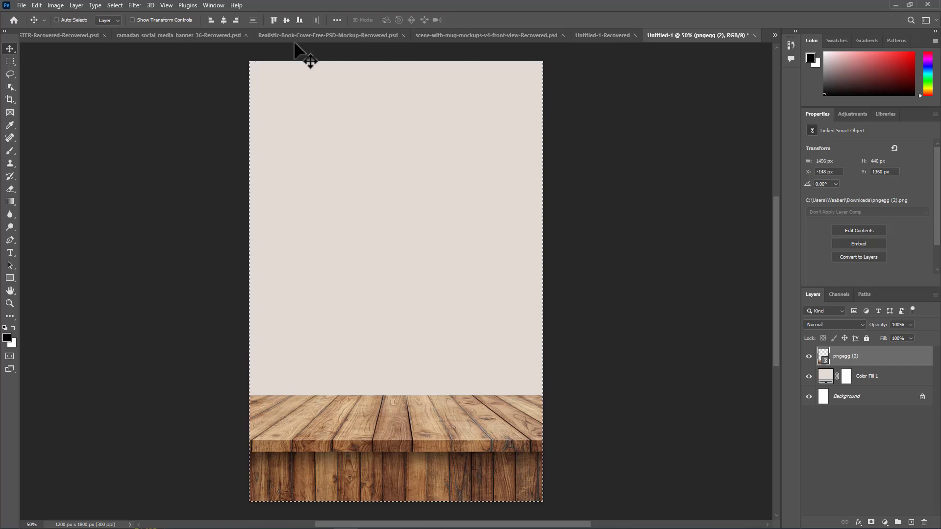
{"action": "key", "text": "ctrl+d"}
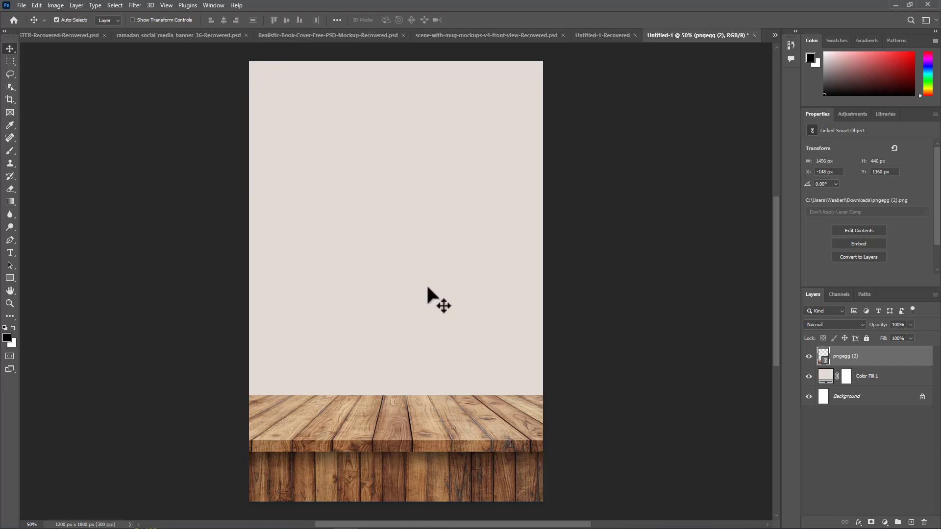
Step: Place the burger image pngegg (4) as a linked layer, sized and moved onto the tabletop
{"action": "left_click", "coordinate": [21, 4]}
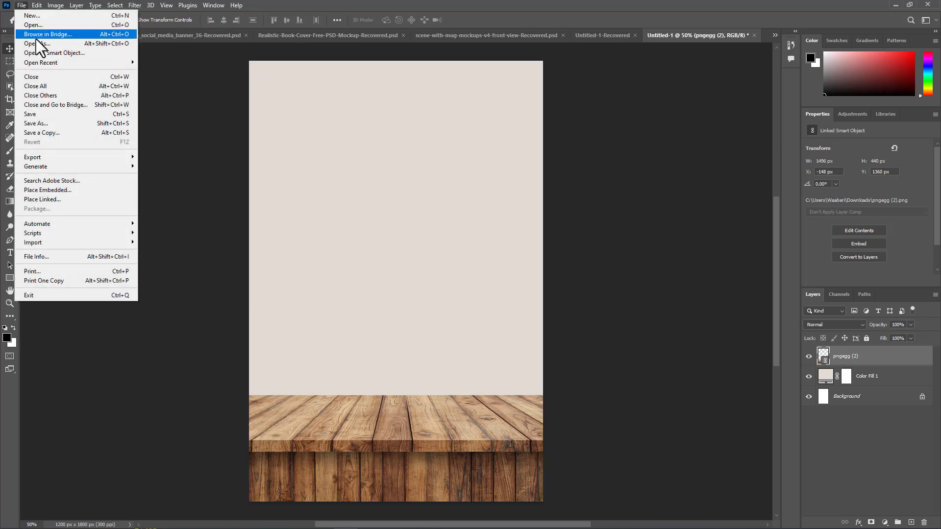
{"action": "left_click", "coordinate": [89, 198]}
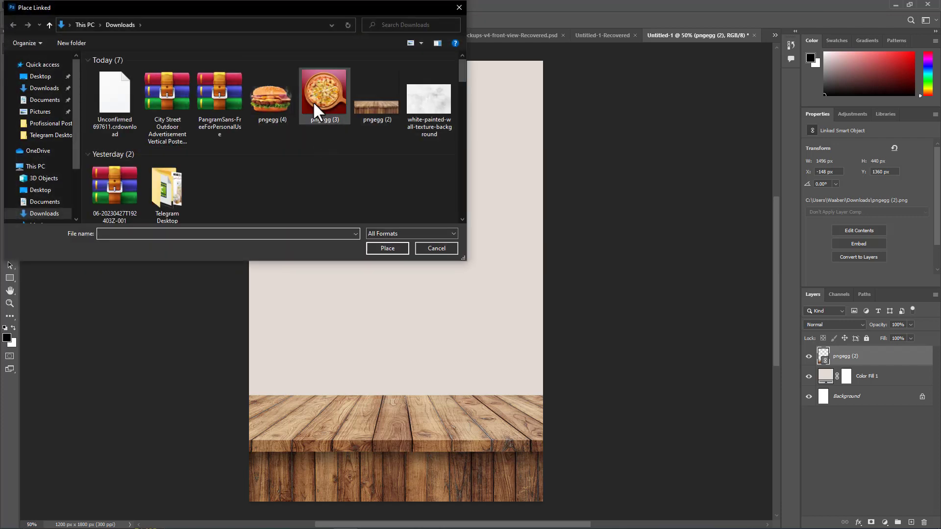
{"action": "double_click", "coordinate": [271, 104]}
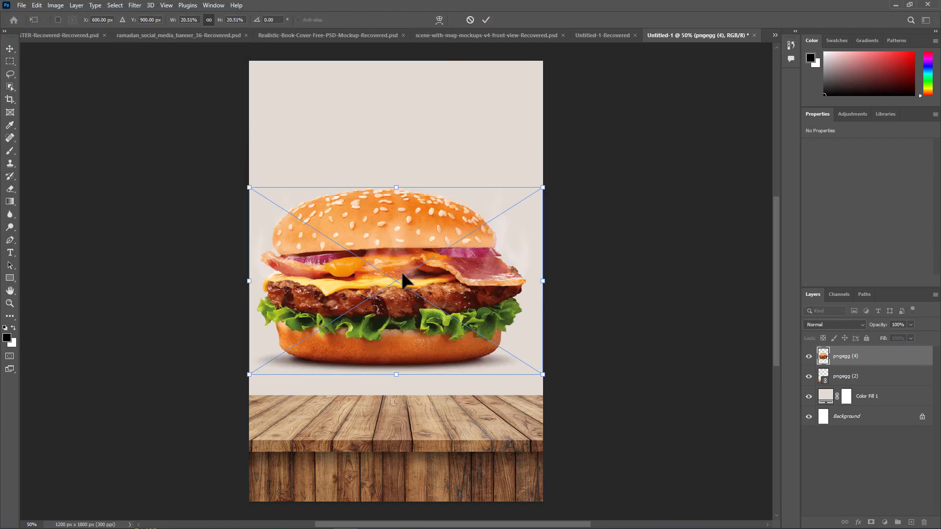
{"action": "left_click_drag", "start_coordinate": [402, 281], "coordinate": [407, 336]}
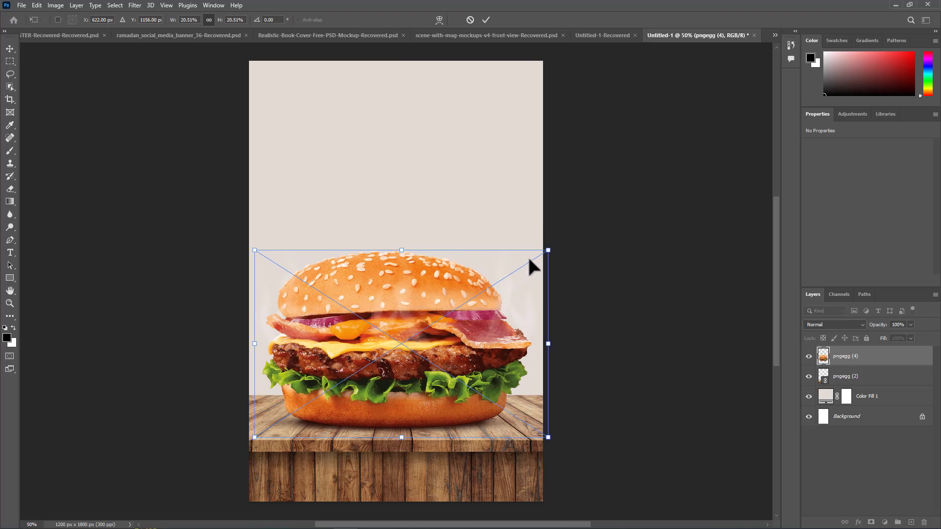
{"action": "left_click_drag", "start_coordinate": [548, 250], "coordinate": [522, 268]}
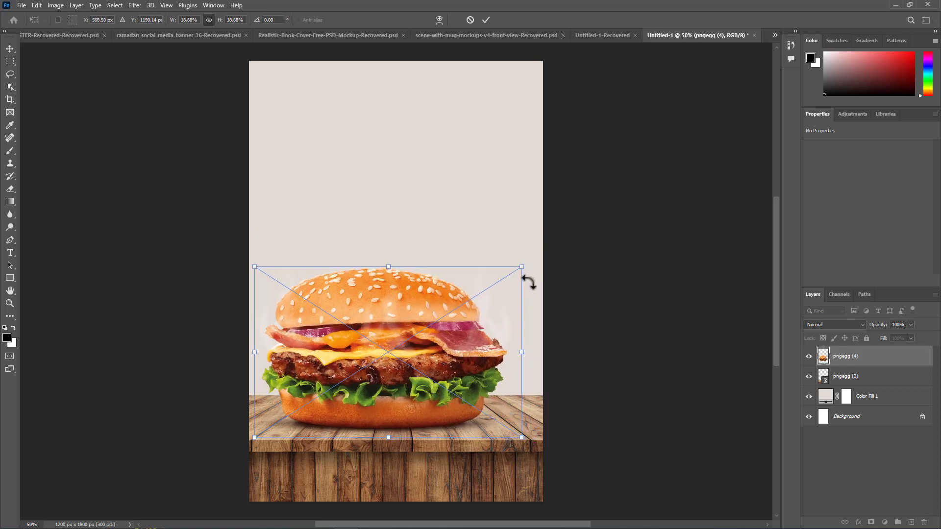
{"action": "key", "text": "Return"}
Step: Nudge the burger into place and centre it horizontally on the canvas
{"action": "left_click_drag", "start_coordinate": [422, 319], "coordinate": [427, 321]}
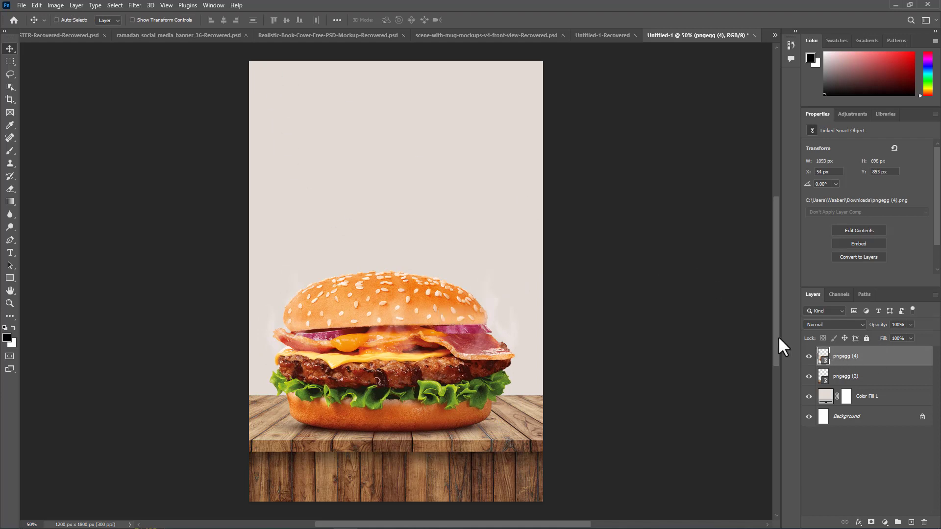
{"action": "key", "text": "ctrl+a"}
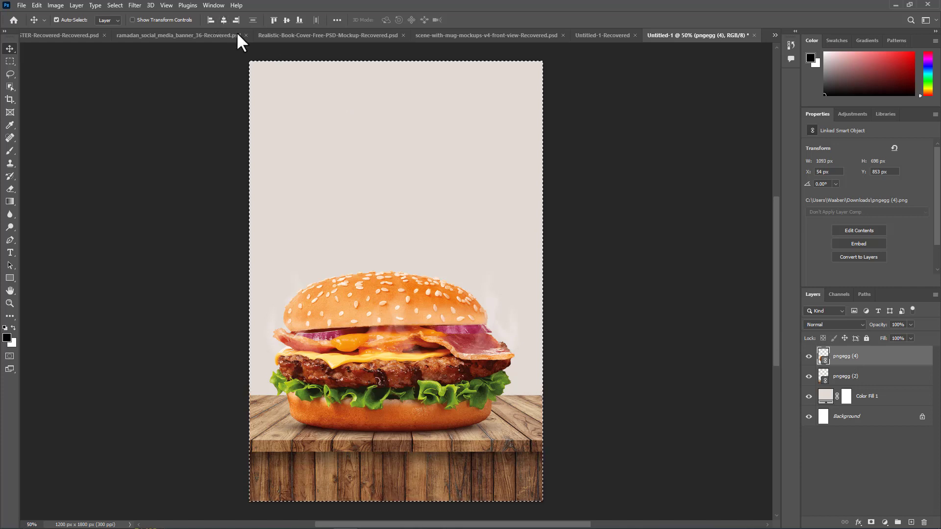
{"action": "key", "text": "ctrl"}
{"action": "key", "text": "ctrl+d"}
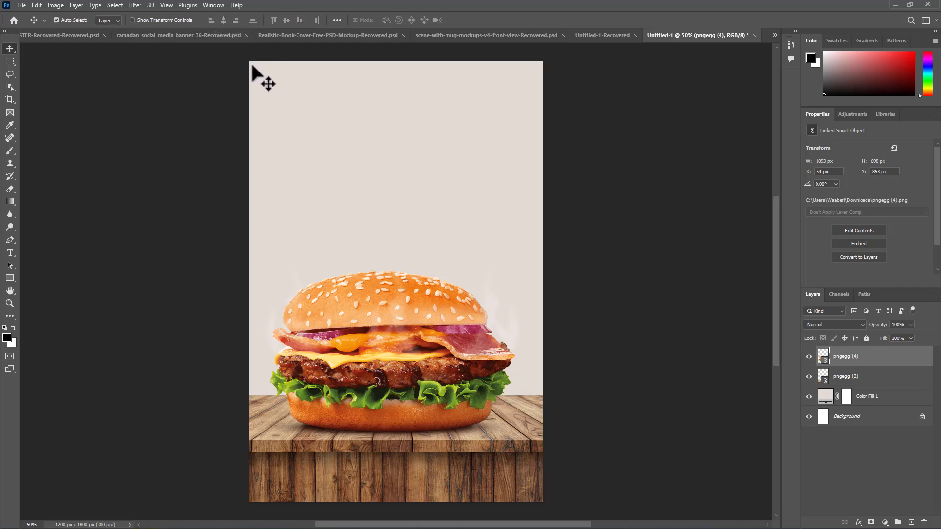
Step: Place the white wall texture rotated 90°, enlarged to fill the canvas, behind the table layer
{"action": "left_click", "coordinate": [22, 6]}
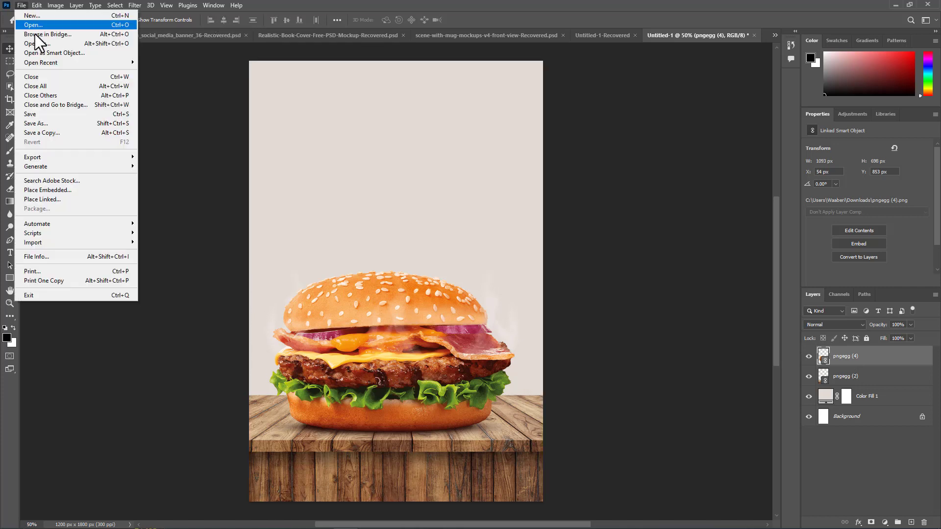
{"action": "left_click", "coordinate": [76, 197]}
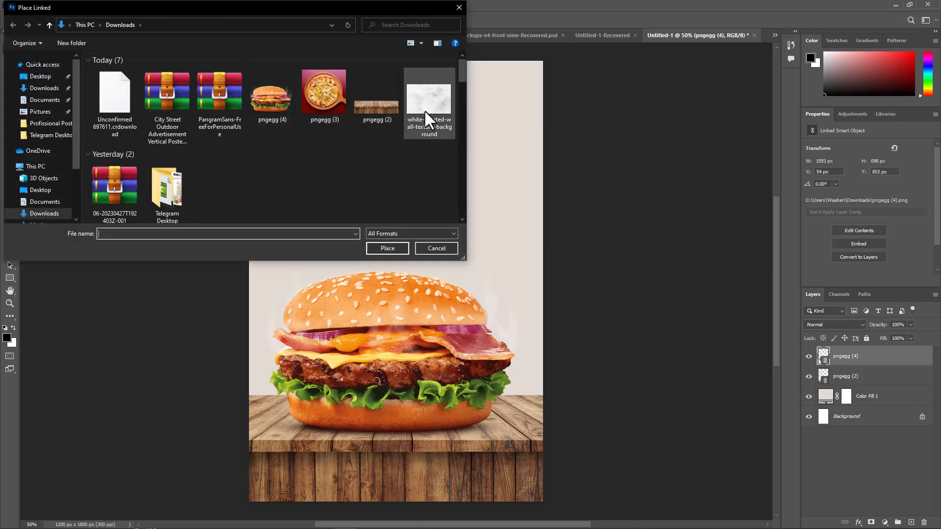
{"action": "double_click", "coordinate": [425, 111]}
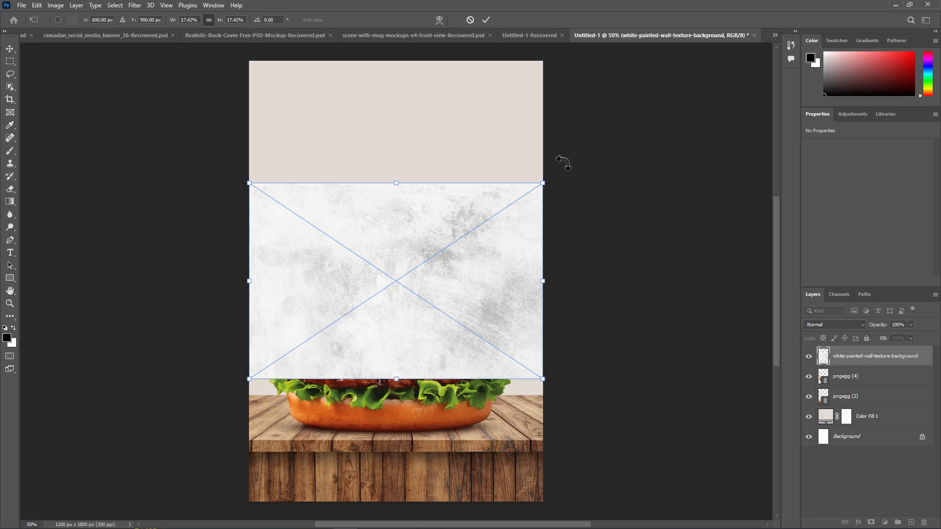
{"action": "mouse_move", "coordinate": [563, 162]}
{"action": "left_mouse_down"}
{"action": "mouse_move", "coordinate": [275, 94]}
{"action": "mouse_move", "coordinate": [592, 196]}
{"action": "left_mouse_up"}
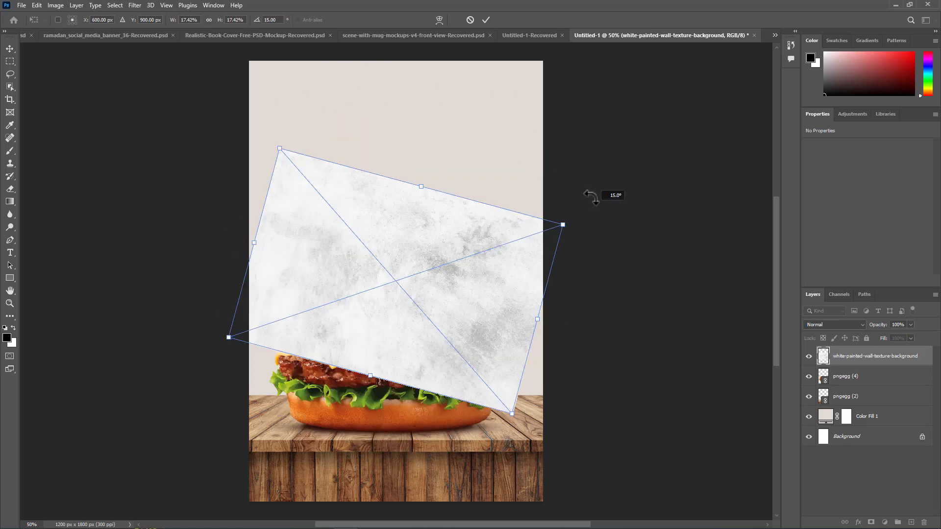
{"action": "left_click_drag", "start_coordinate": [591, 197], "coordinate": [302, 145]}
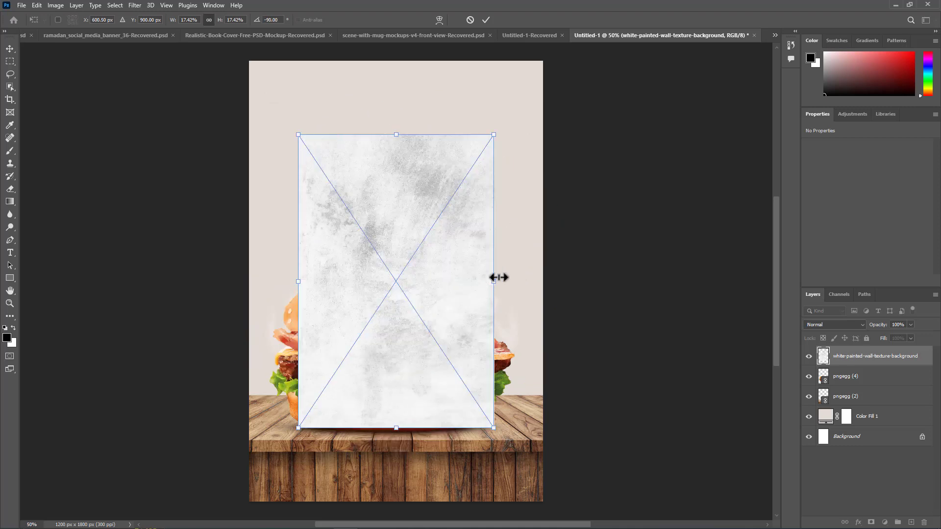
{"action": "left_click_drag", "start_coordinate": [493, 282], "coordinate": [551, 310]}
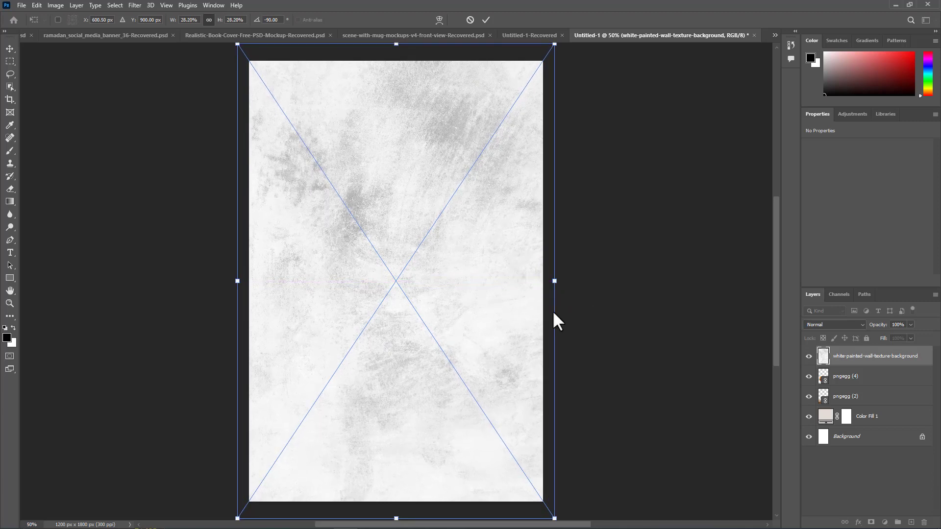
{"action": "key", "text": "Return"}
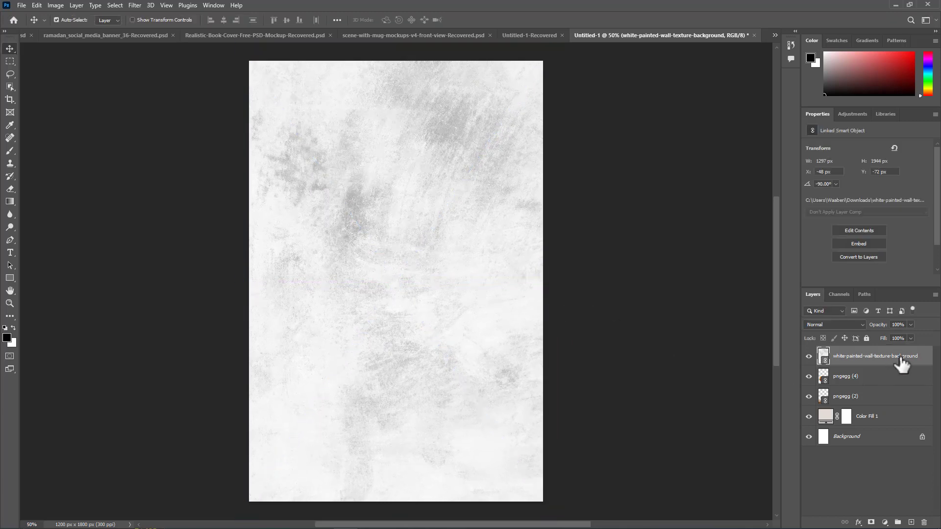
{"action": "left_click_drag", "start_coordinate": [898, 361], "coordinate": [902, 406]}
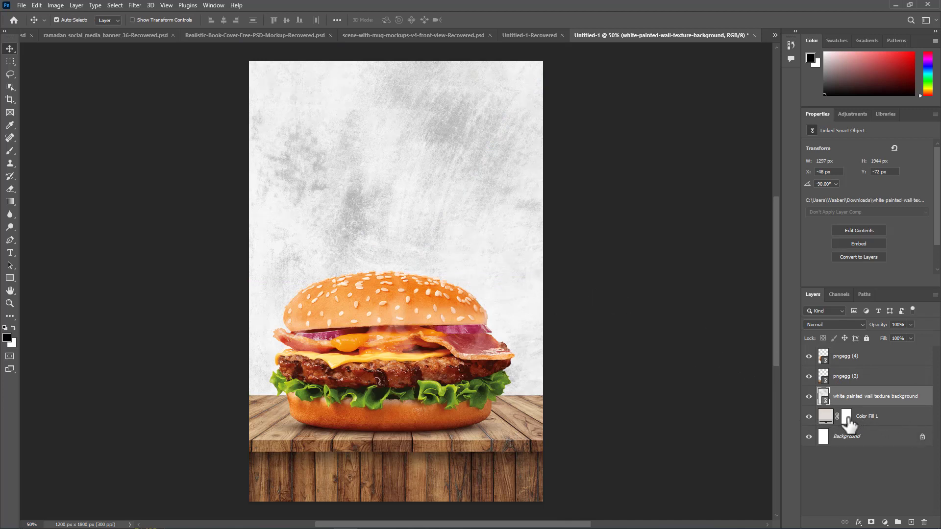
Step: Set the wall texture layer's blend mode to Lighten, then select the table and burger layers
{"action": "left_click", "coordinate": [842, 325]}
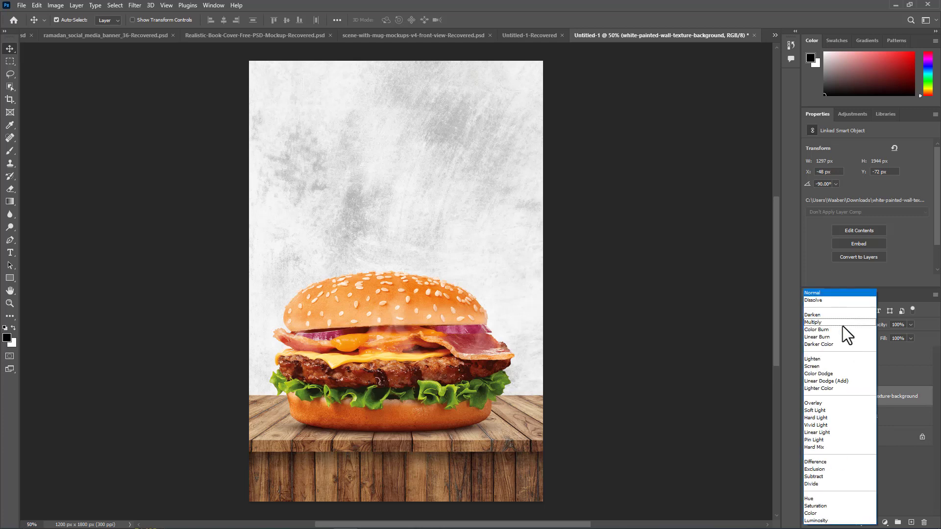
{"action": "left_click", "coordinate": [703, 324]}
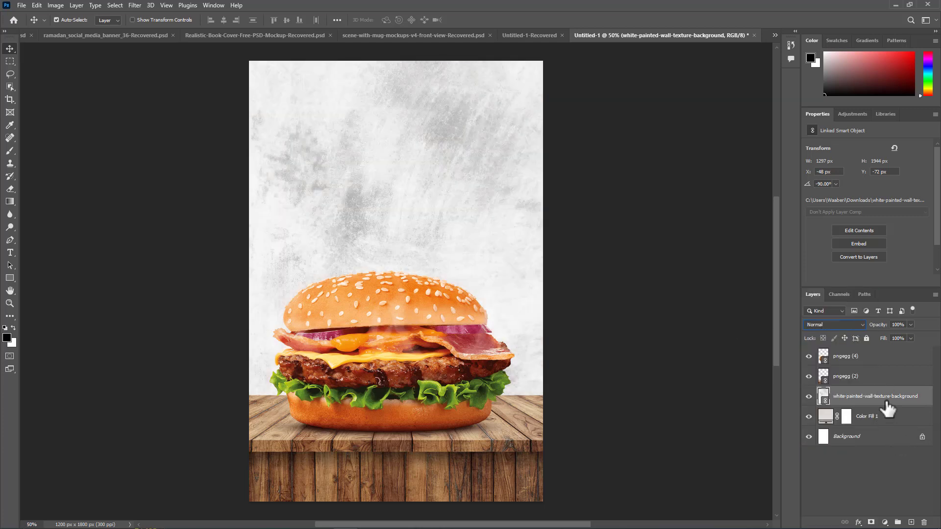
{"action": "left_click", "coordinate": [858, 324]}
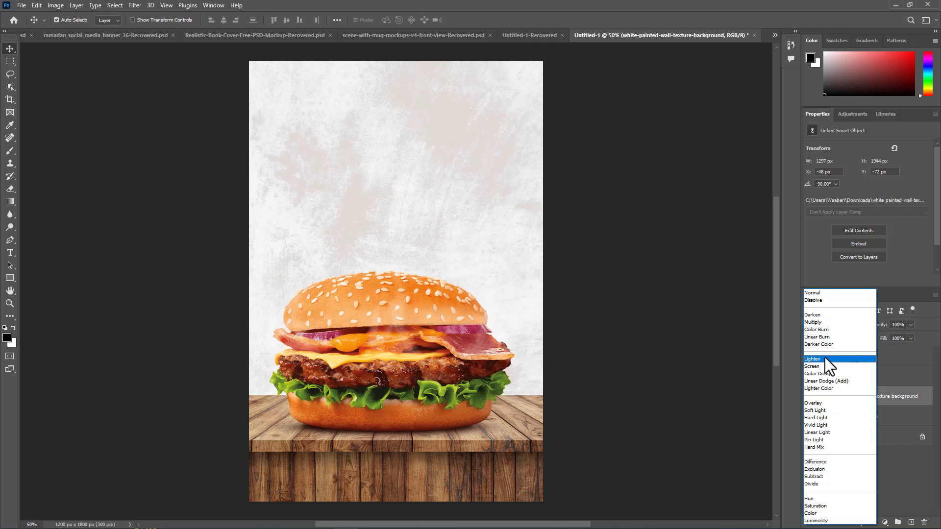
{"action": "left_click", "coordinate": [825, 359]}
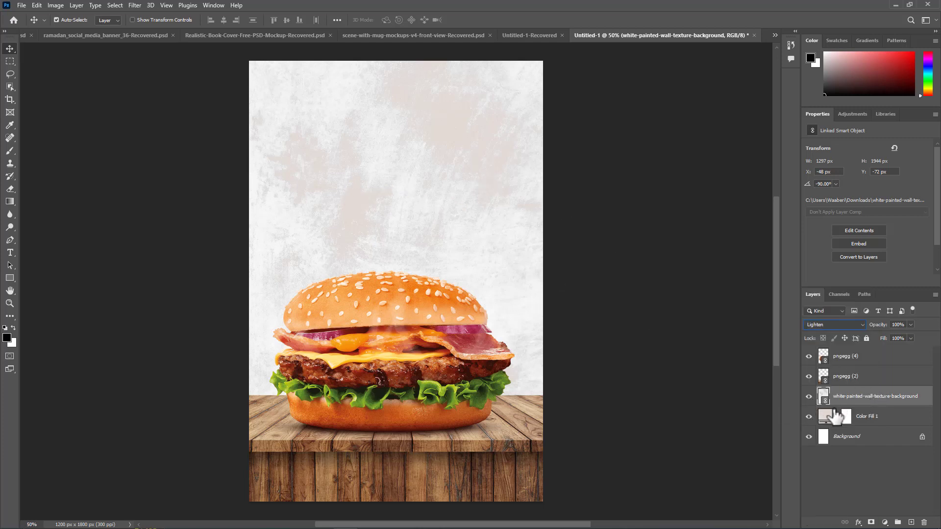
{"action": "left_click", "coordinate": [509, 445]}
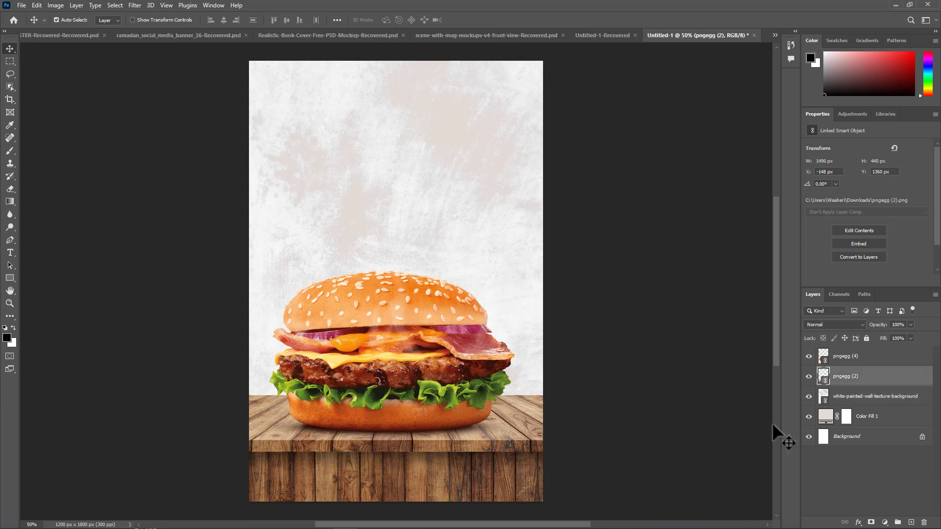
{"action": "left_click", "coordinate": [403, 327]}
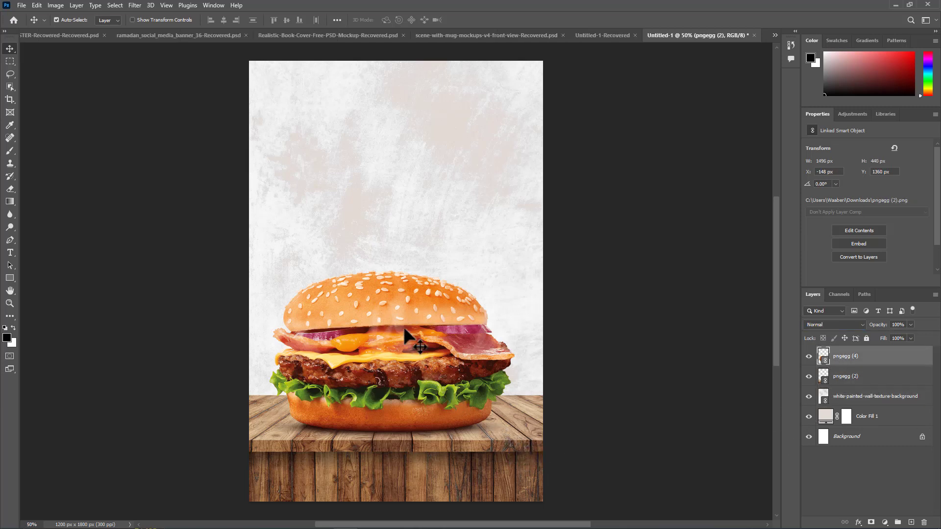
Step: Give the pngegg (2) table layer Hue/Saturation of Hue 4, Saturation -67, Lightness +2
{"action": "left_click", "coordinate": [873, 381]}
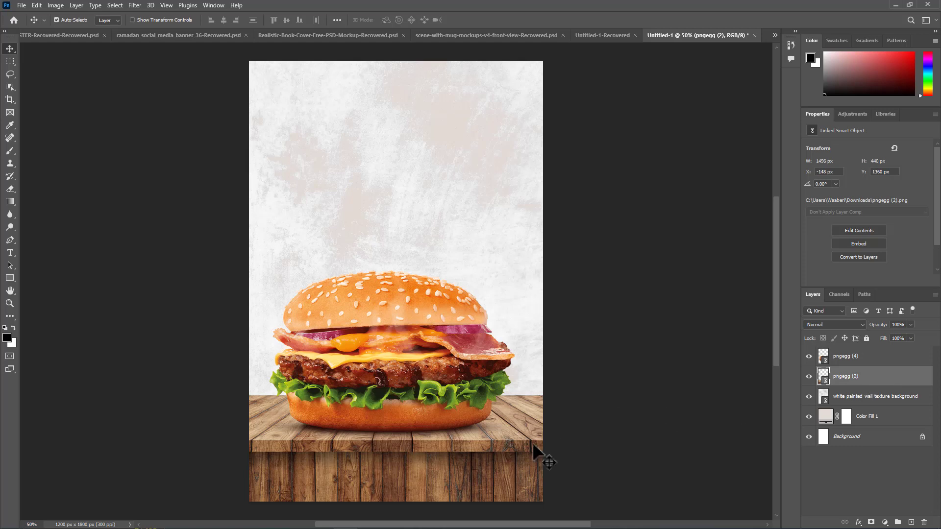
{"action": "left_click", "coordinate": [54, 6]}
{"action": "mouse_move", "coordinate": [96, 30]}
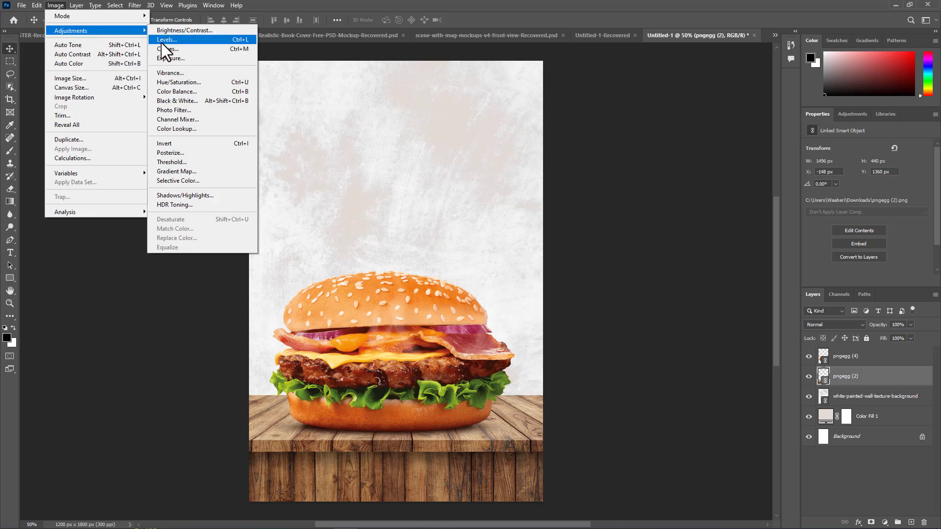
{"action": "left_click", "coordinate": [196, 82]}
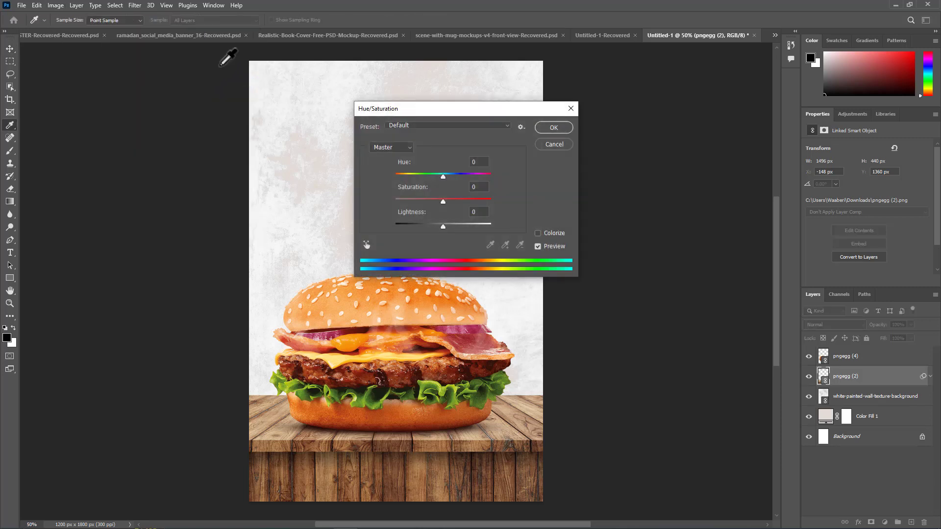
{"action": "left_click", "coordinate": [475, 212]}
{"action": "type", "text": "2"}
{"action": "left_click", "coordinate": [476, 187]}
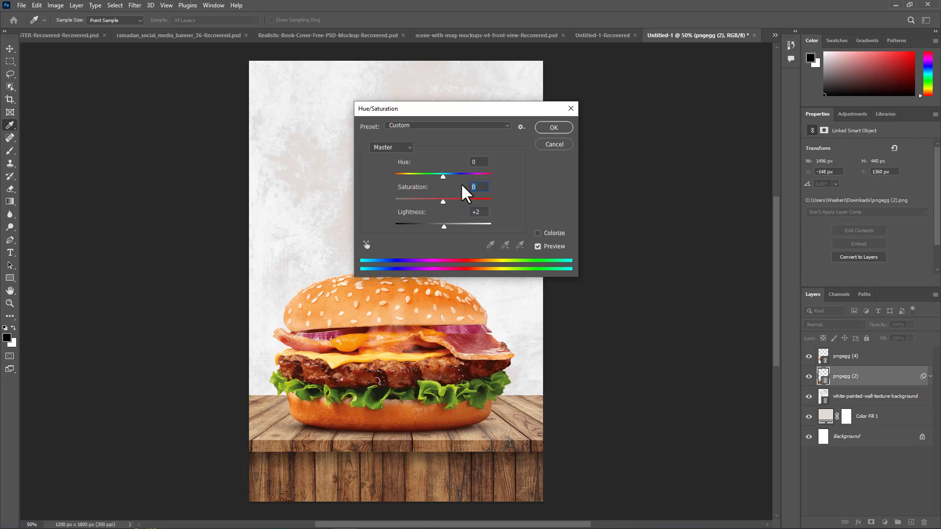
{"action": "type", "text": "6"}
{"action": "type", "text": "7"}
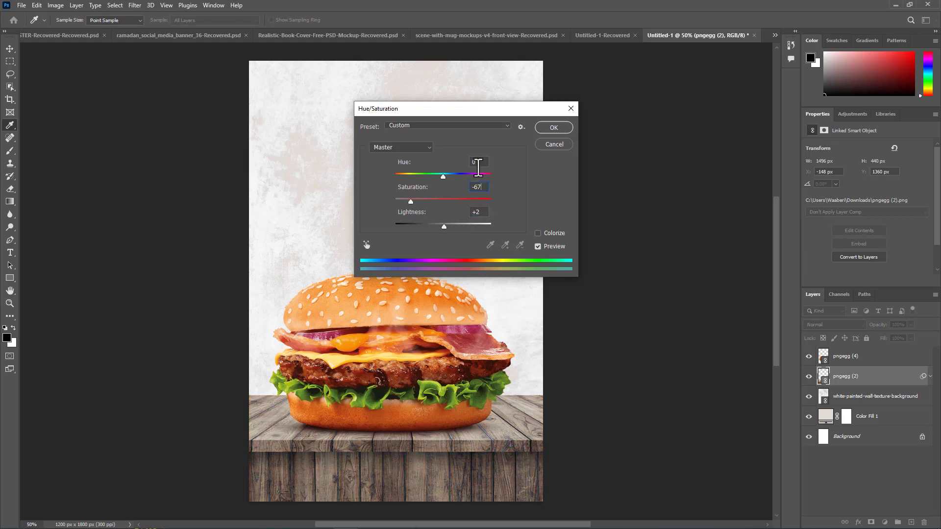
{"action": "left_click", "coordinate": [478, 162]}
{"action": "type", "text": "4"}
{"action": "left_click", "coordinate": [555, 129]}
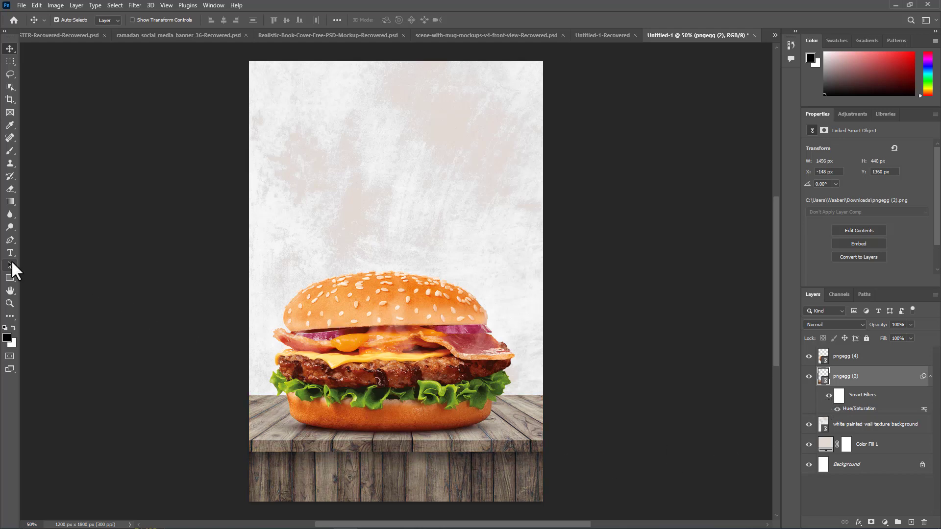
Step: Choose the Burn tool and rasterize the pngegg (2) table layer
{"action": "left_click", "coordinate": [15, 229]}
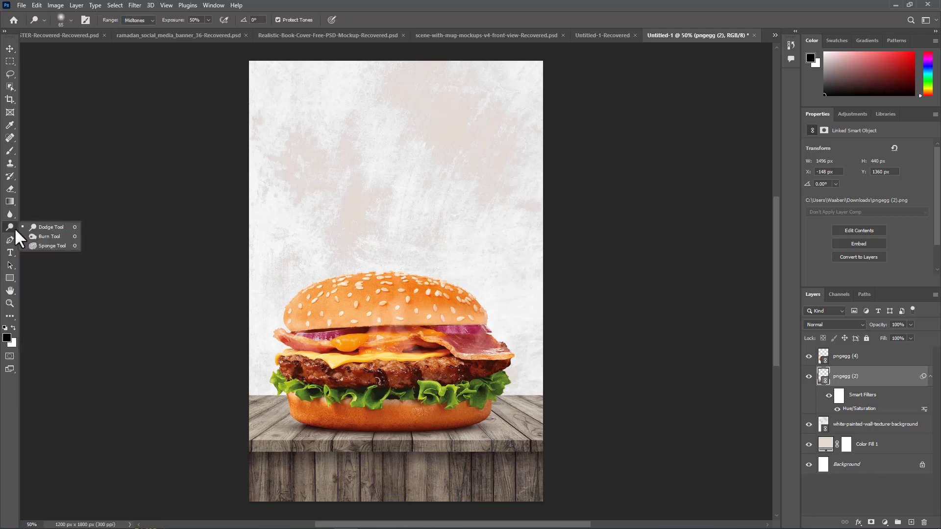
{"action": "left_click", "coordinate": [46, 237]}
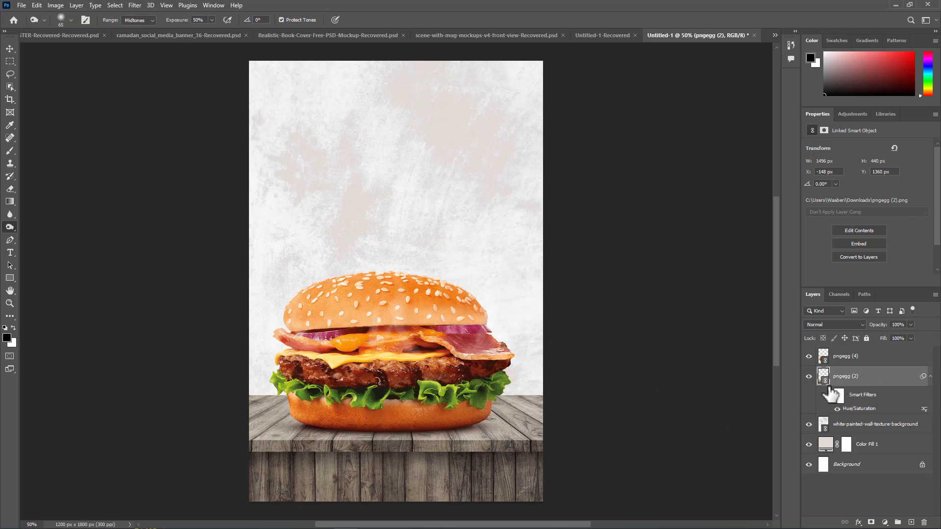
{"action": "right_click", "coordinate": [892, 384]}
{"action": "left_click", "coordinate": [793, 285]}
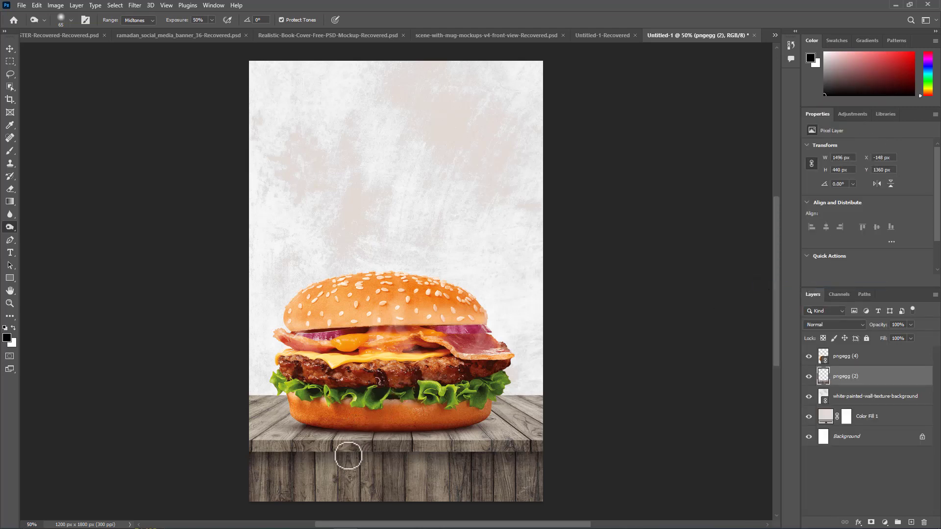
{"action": "key", "text": "bracketright"}
{"action": "key", "text": "bracketright"}
{"action": "key", "text": "bracketright"}
{"action": "key", "text": "bracketright"}
{"action": "key", "text": "bracketright"}
{"action": "key", "text": "bracketright"}
{"action": "key", "text": "bracketright"}
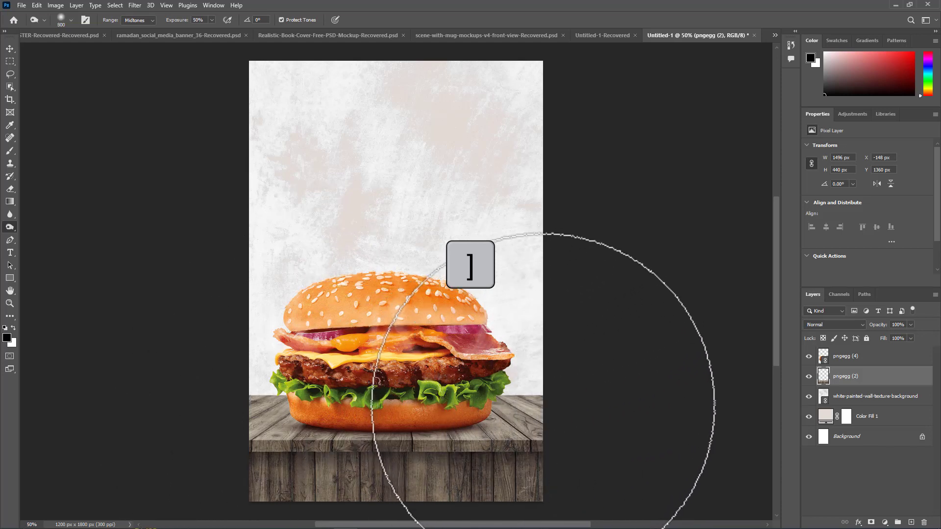
{"action": "key", "text": "bracketleft"}
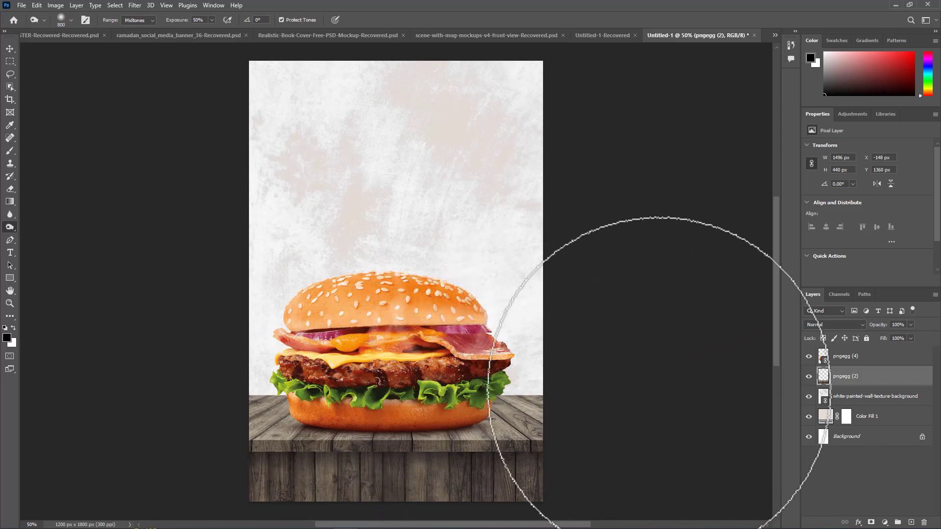
Step: Lighten a band across the tabletop with an enlarged Dodge brush
{"action": "right_click", "coordinate": [9, 227]}
{"action": "left_click", "coordinate": [57, 225]}
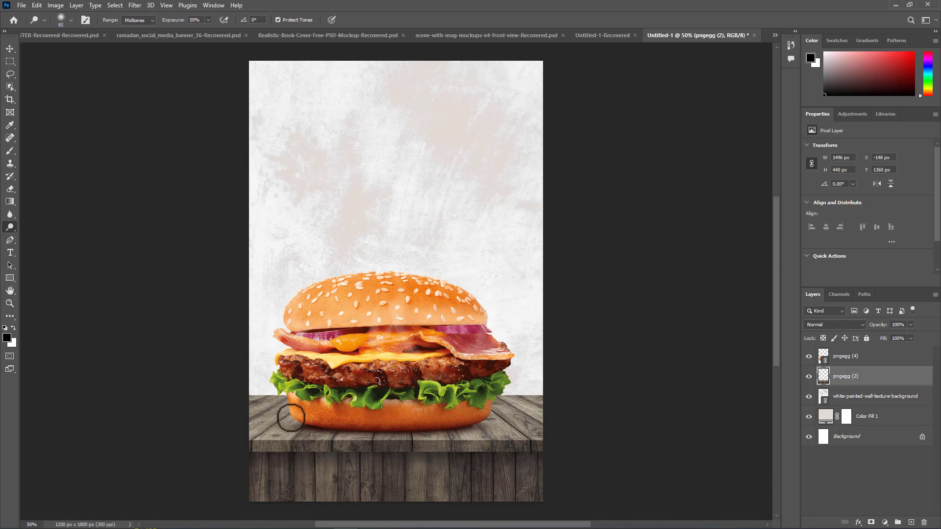
{"action": "key", "text": "bracketright"}
{"action": "key", "text": "bracketright"}
{"action": "key", "text": "bracketright"}
{"action": "key", "text": "bracketright"}
{"action": "key", "text": "bracketright"}
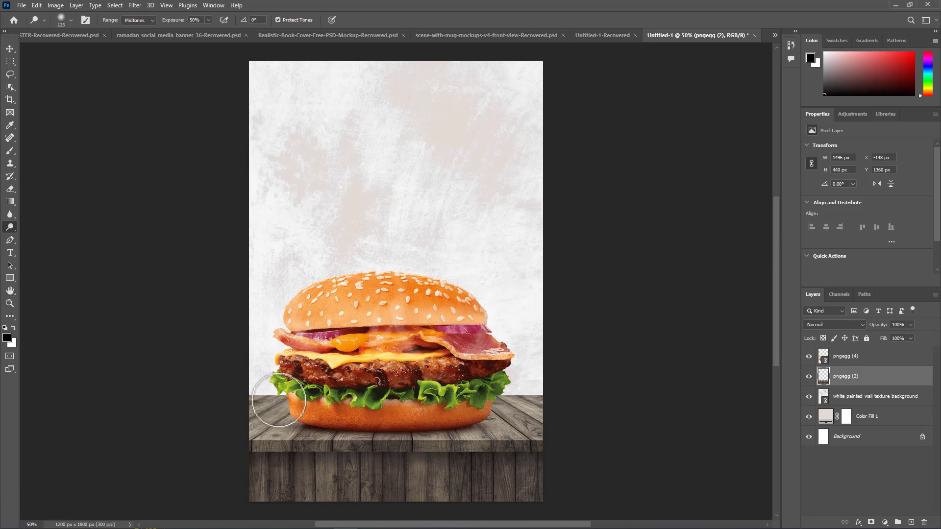
{"action": "key", "text": "bracketright"}
{"action": "key", "text": "bracketright"}
{"action": "key", "text": "bracketright"}
{"action": "key", "text": "bracketright"}
{"action": "key", "text": "bracketright"}
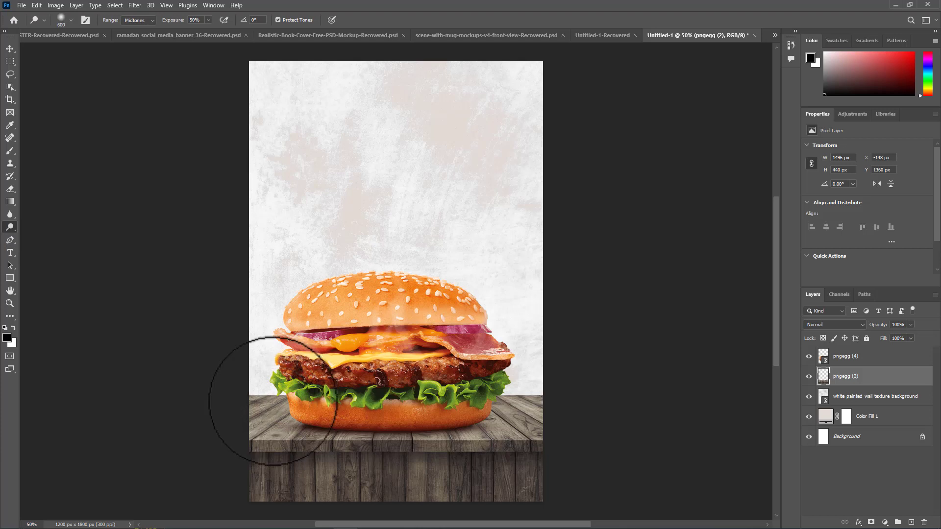
{"action": "mouse_move", "coordinate": [272, 401]}
{"action": "left_mouse_down"}
{"action": "mouse_move", "coordinate": [513, 385]}
{"action": "mouse_move", "coordinate": [439, 414]}
{"action": "mouse_move", "coordinate": [622, 388]}
{"action": "mouse_move", "coordinate": [311, 396]}
{"action": "left_mouse_up"}
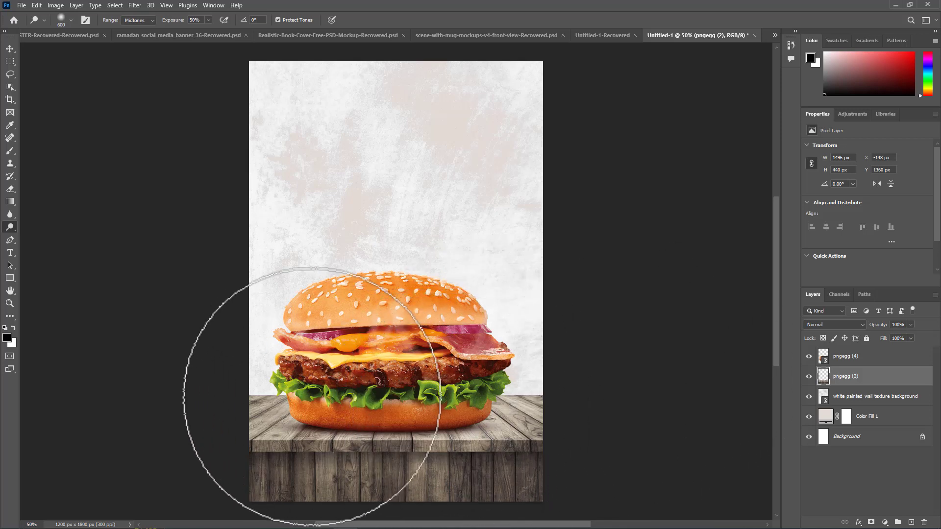
{"action": "left_click", "coordinate": [10, 49]}
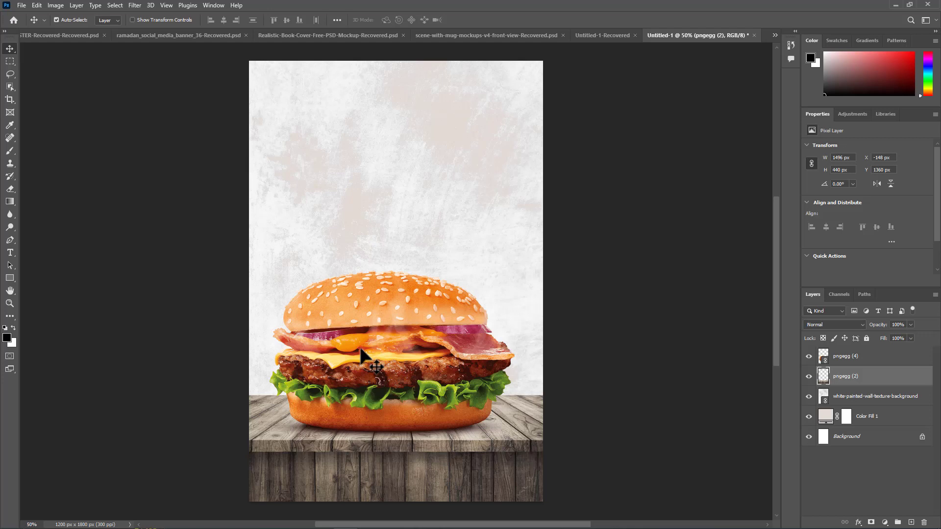
Step: Add a DELICIOUS heading text layer in the upper poster area
{"action": "left_click", "coordinate": [10, 252]}
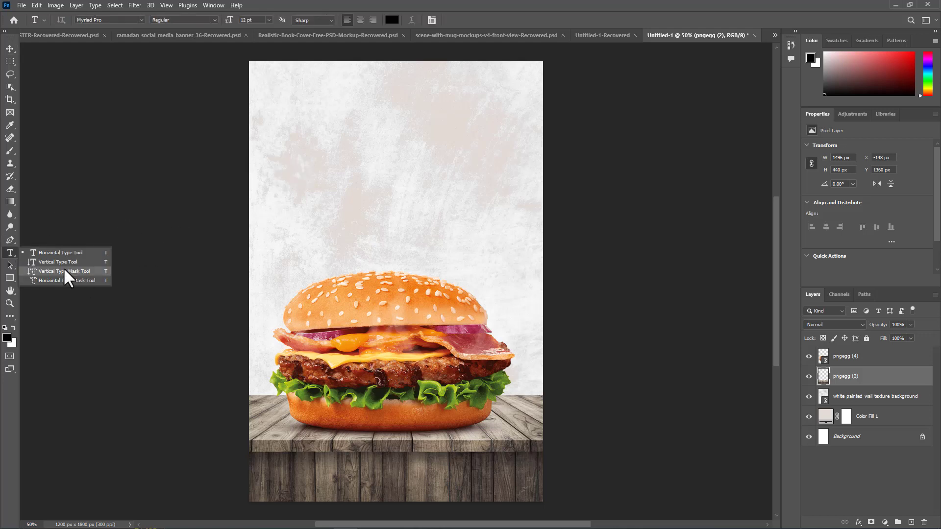
{"action": "left_click", "coordinate": [72, 252]}
{"action": "left_click", "coordinate": [321, 161]}
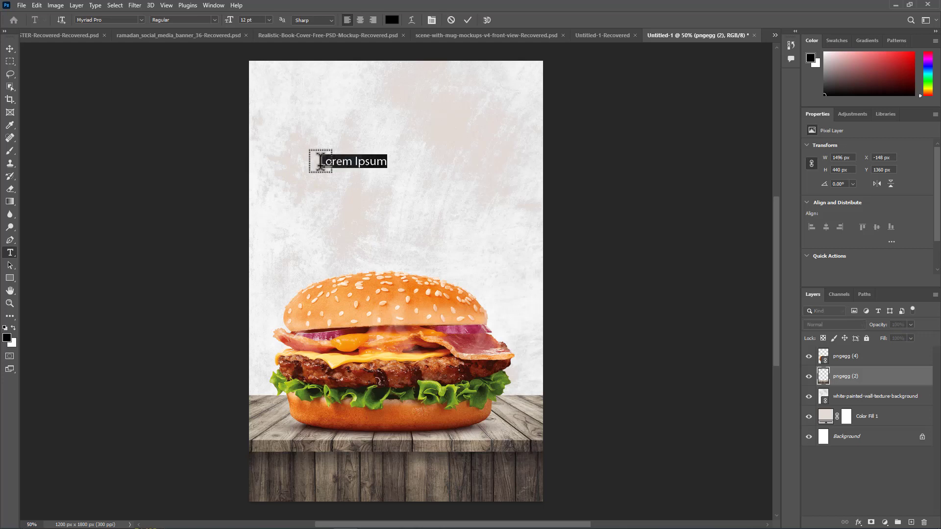
{"action": "type", "text": "DELICIOUS"}
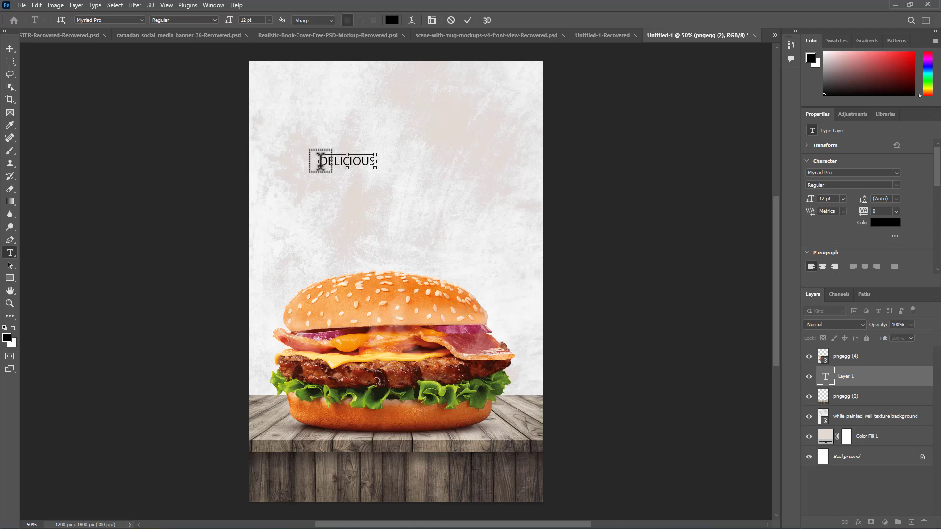
{"action": "key", "text": "ctrl+a"}
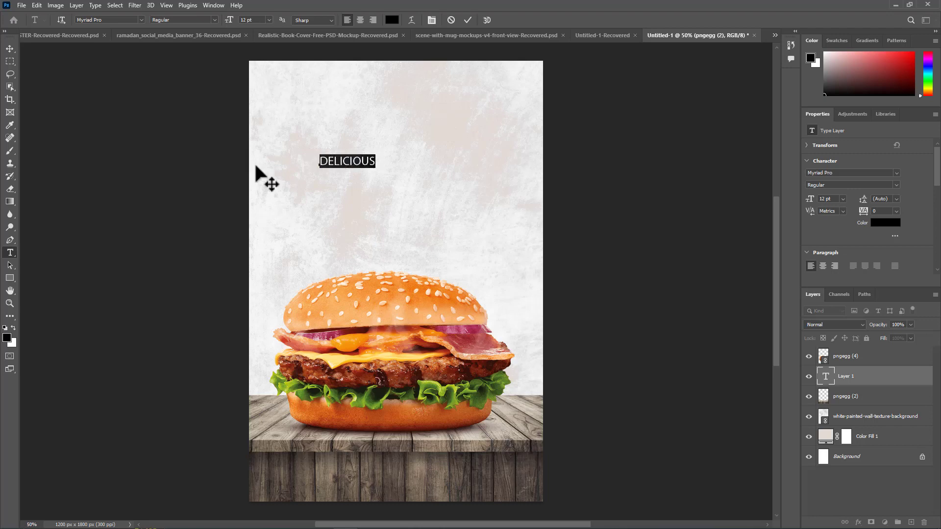
{"action": "key", "text": "ctrl+Return"}
Step: Set the DELICIOUS text to Pangram Regular and bring up its text colour picker
{"action": "double_click", "coordinate": [357, 156]}
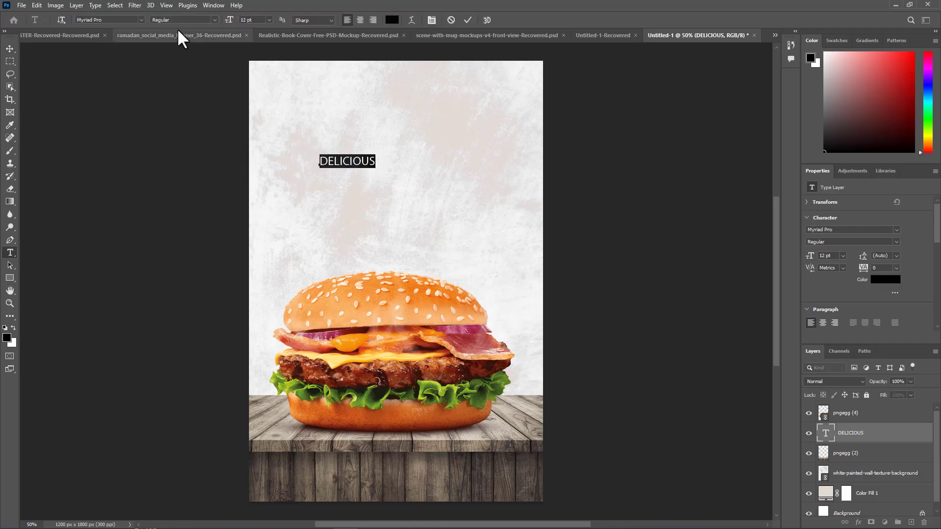
{"action": "type", "text": "P"}
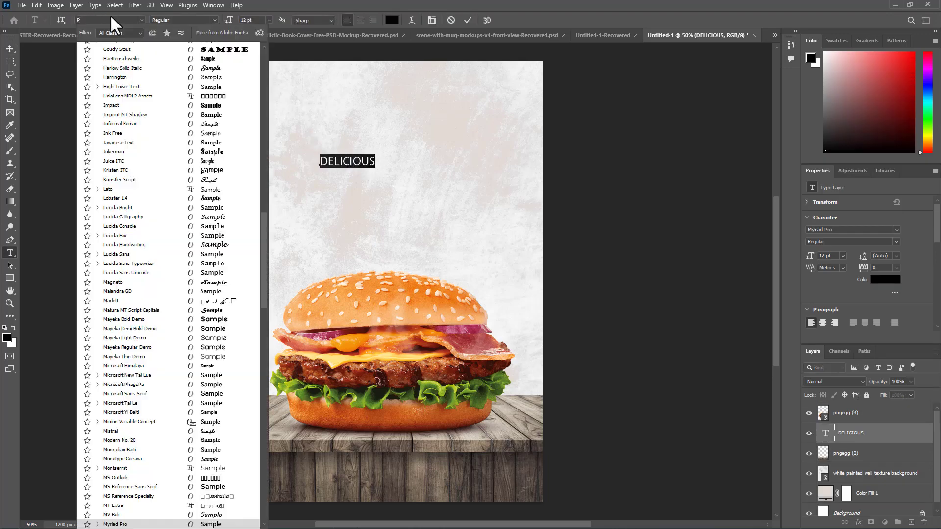
{"action": "type", "text": "AN"}
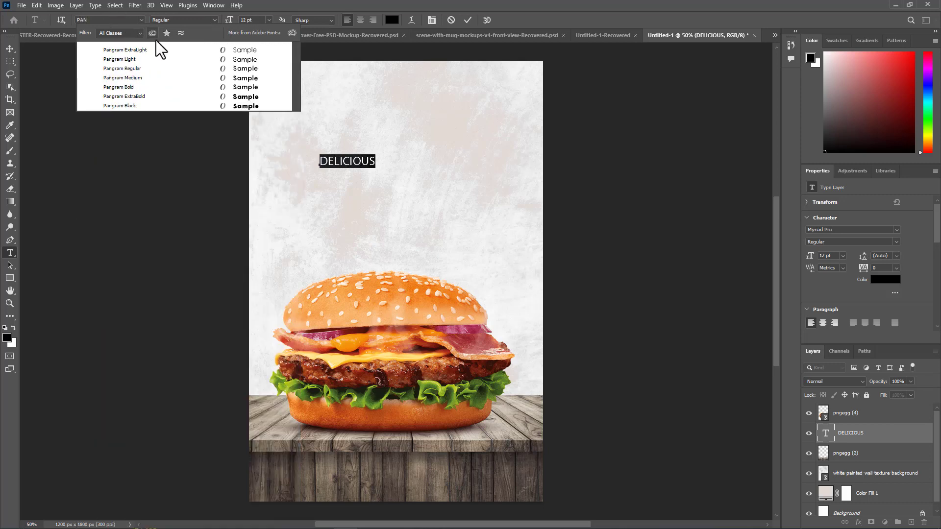
{"action": "left_click", "coordinate": [159, 72]}
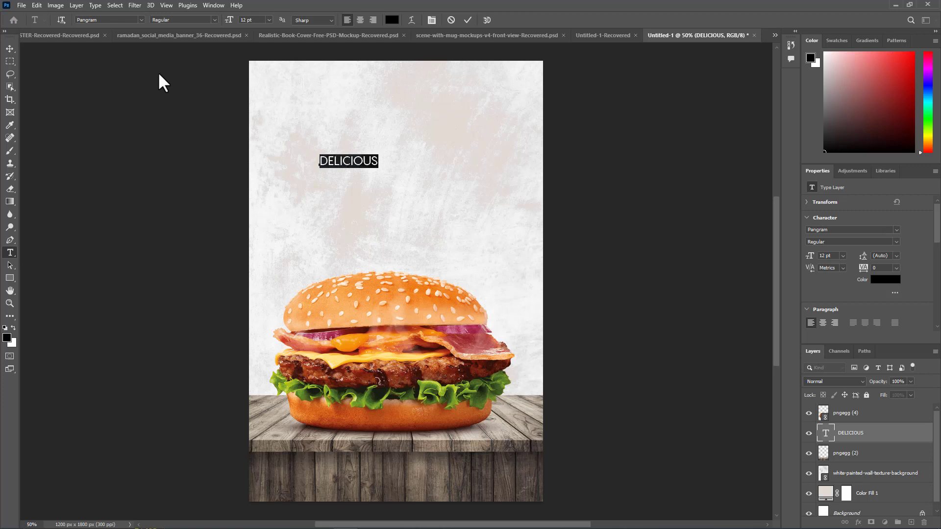
{"action": "left_click", "coordinate": [391, 20]}
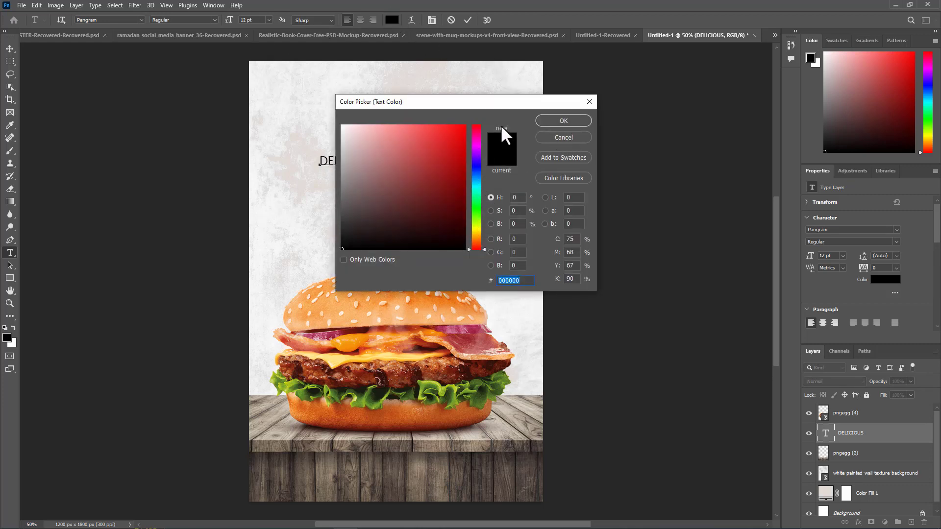
Step: Change the DELICIOUS text colour to dark brown #734e00 in the Color Picker
{"action": "left_click", "coordinate": [578, 139]}
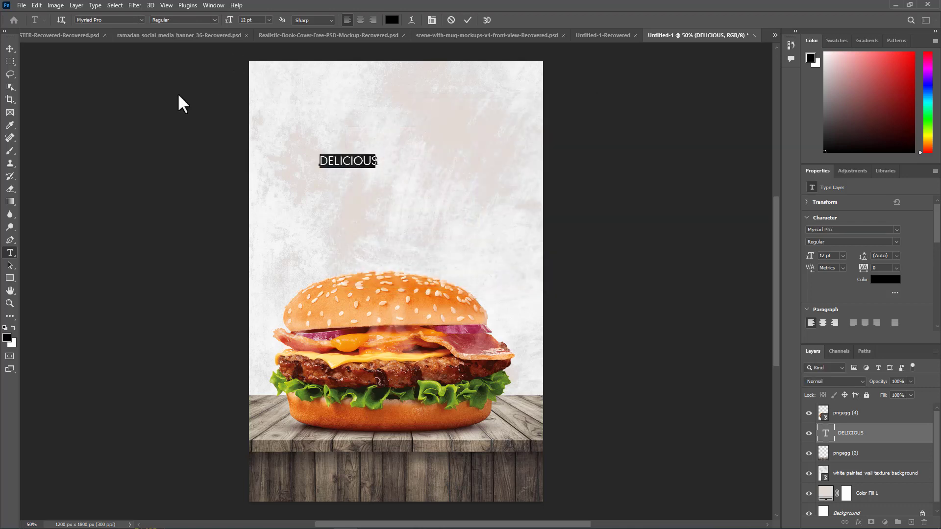
{"action": "left_click", "coordinate": [392, 20]}
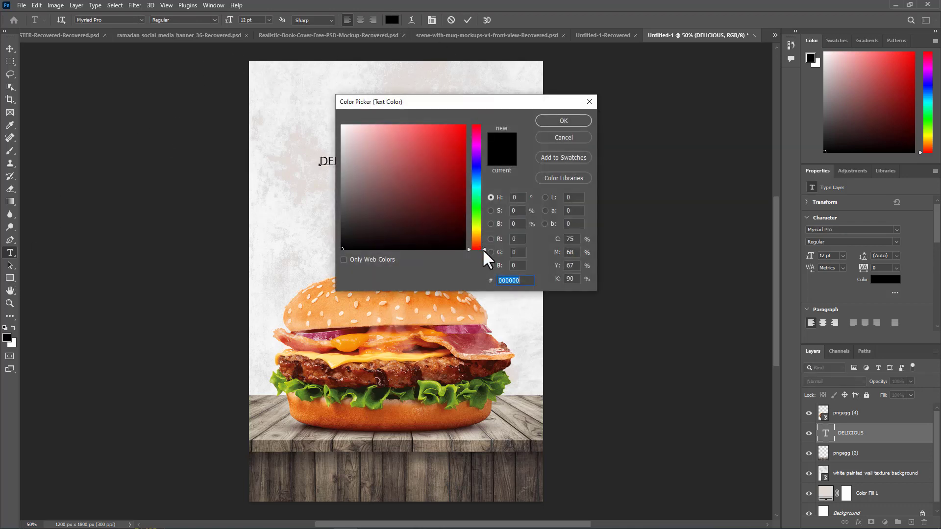
{"action": "left_click_drag", "start_coordinate": [483, 249], "coordinate": [488, 233]}
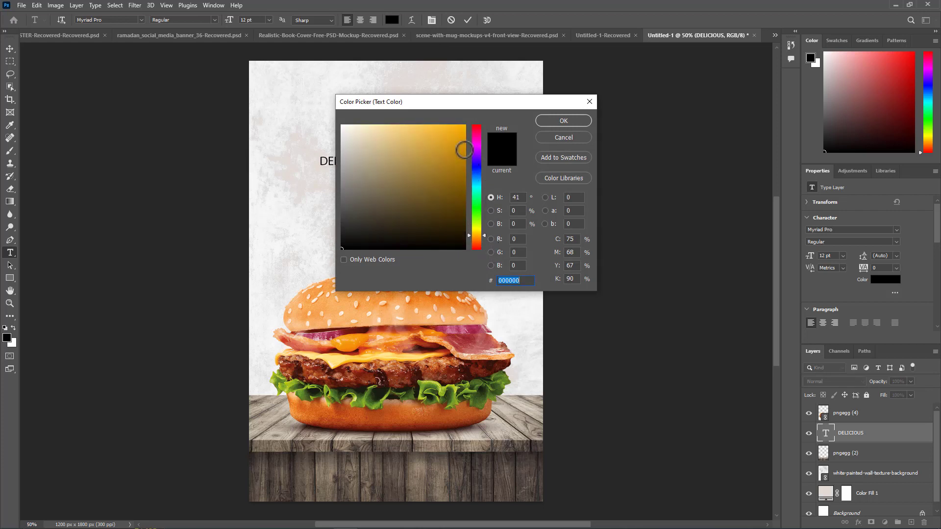
{"action": "left_click_drag", "start_coordinate": [464, 149], "coordinate": [467, 186]}
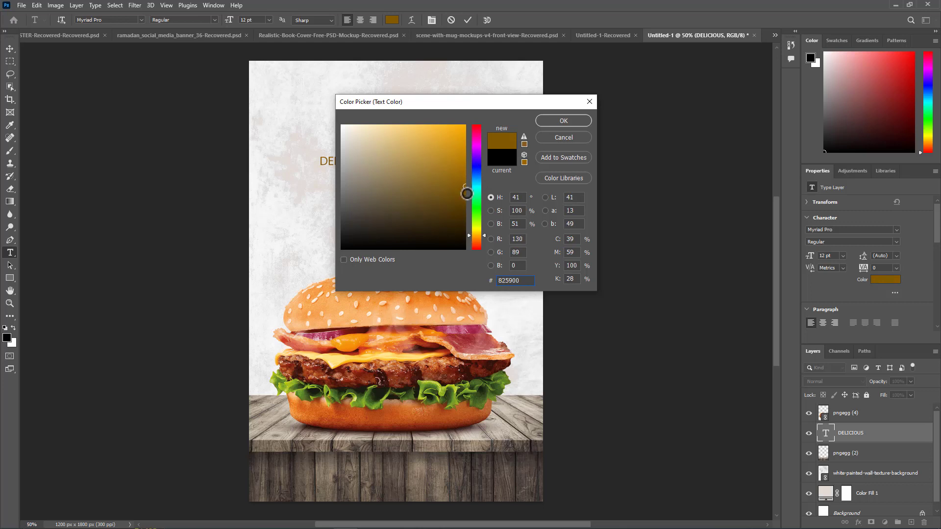
{"action": "left_click_drag", "start_coordinate": [466, 186], "coordinate": [465, 193]}
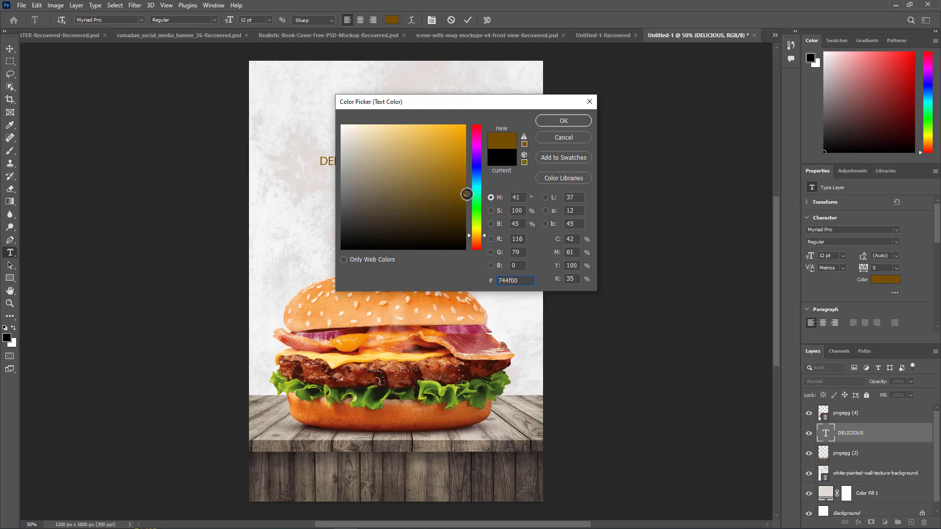
{"action": "left_click", "coordinate": [564, 121]}
Step: Enlarge DELICIOUS to 36 pt and change its font to Pangram Regular
{"action": "left_click", "coordinate": [268, 19]}
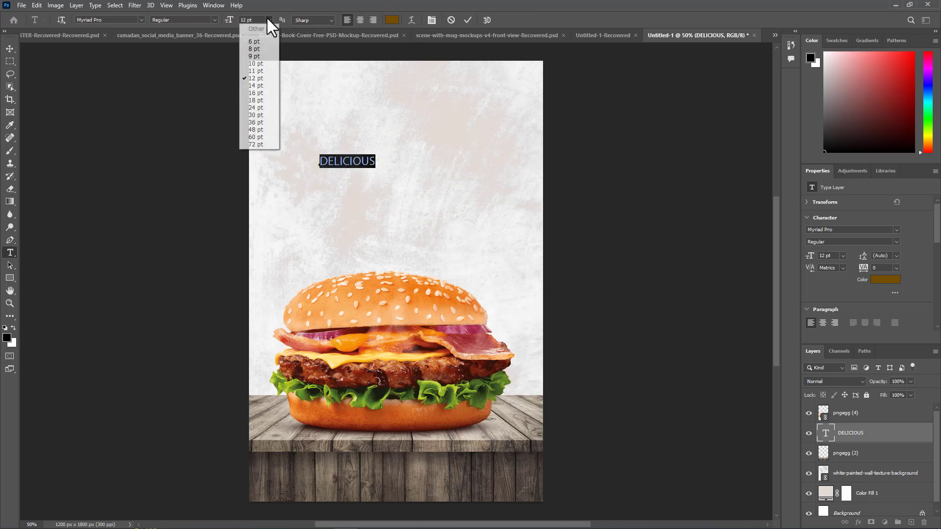
{"action": "left_click", "coordinate": [261, 122]}
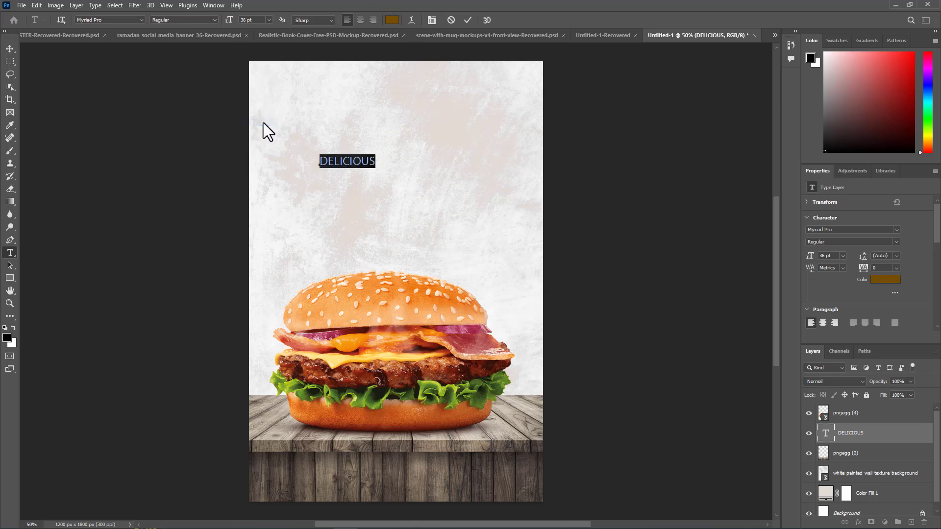
{"action": "left_click", "coordinate": [10, 49]}
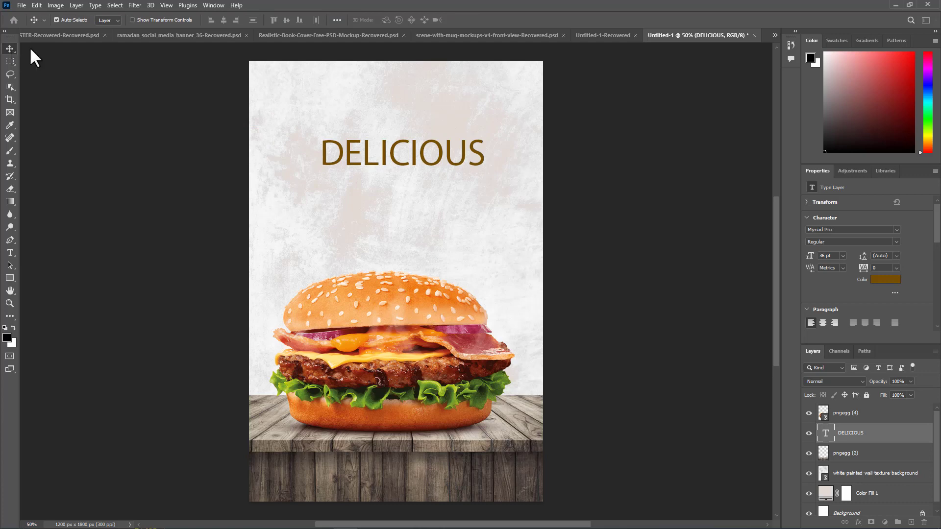
{"action": "double_click", "coordinate": [411, 155]}
{"action": "left_click", "coordinate": [114, 22]}
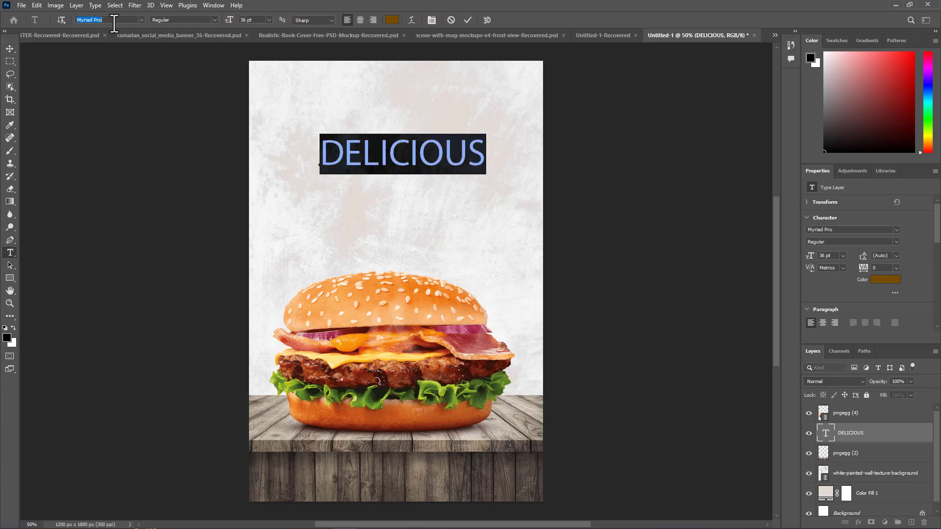
{"action": "type", "text": "PAN"}
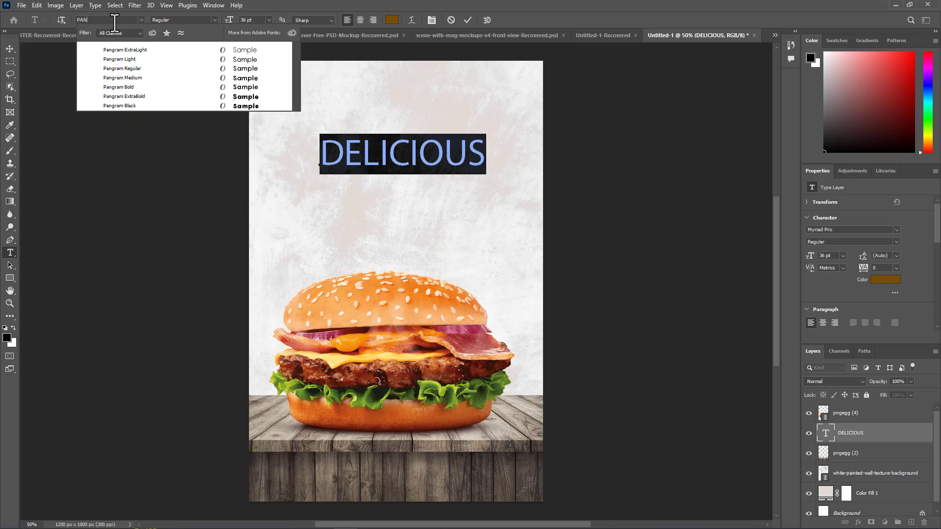
{"action": "left_click", "coordinate": [155, 69]}
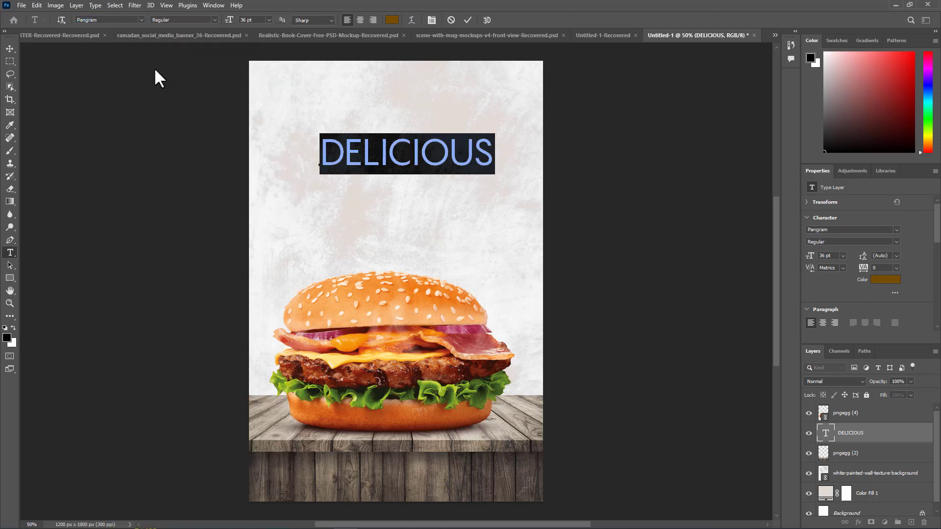
{"action": "left_click", "coordinate": [10, 48]}
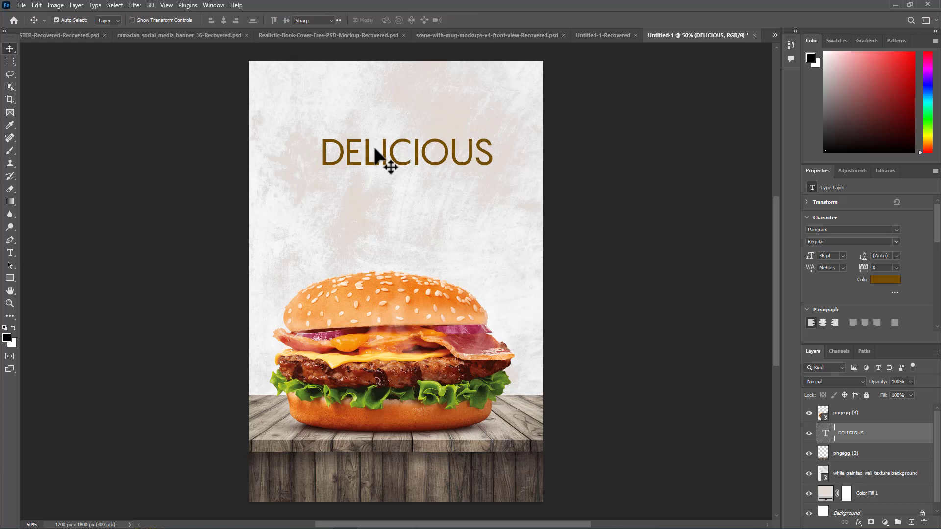
Step: Reduce DELICIOUS to 30 pt and centre it horizontally on the canvas
{"action": "double_click", "coordinate": [384, 159]}
{"action": "left_click", "coordinate": [268, 18]}
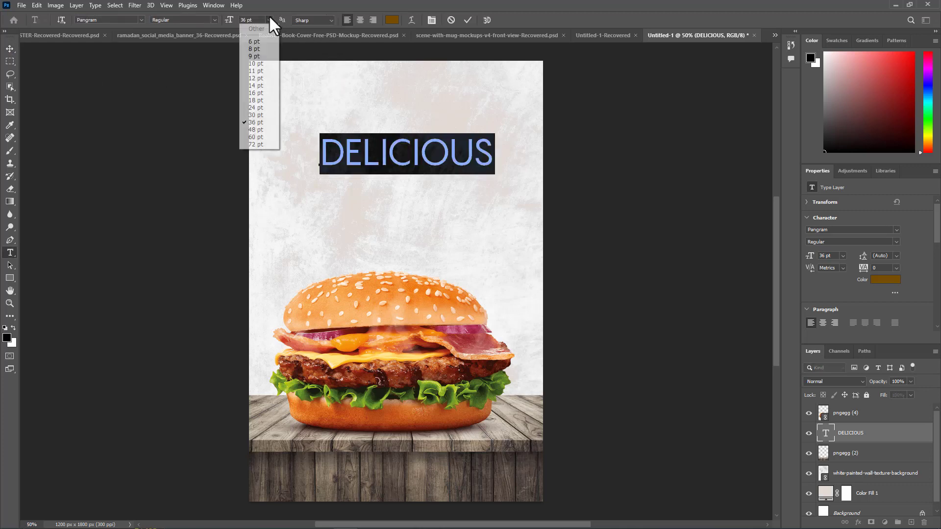
{"action": "left_click", "coordinate": [263, 112]}
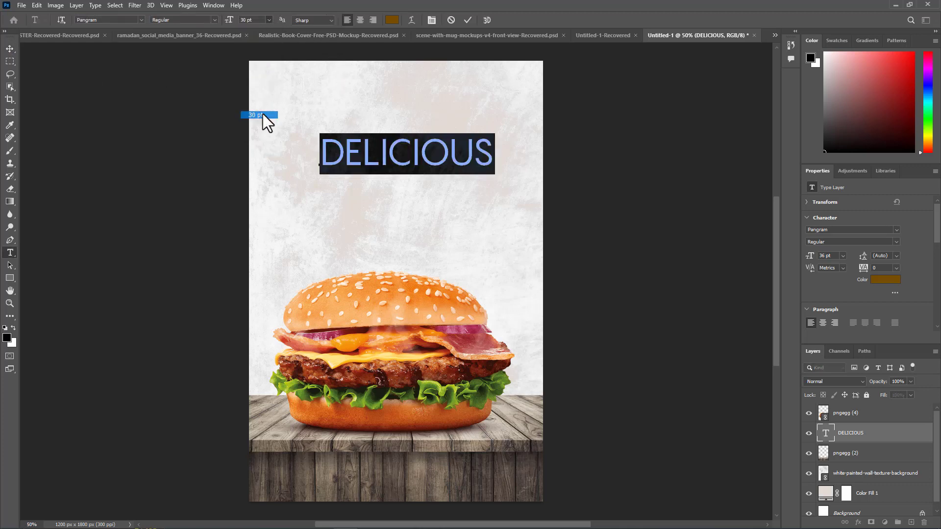
{"action": "left_click", "coordinate": [9, 48]}
{"action": "key", "text": "ctrl"}
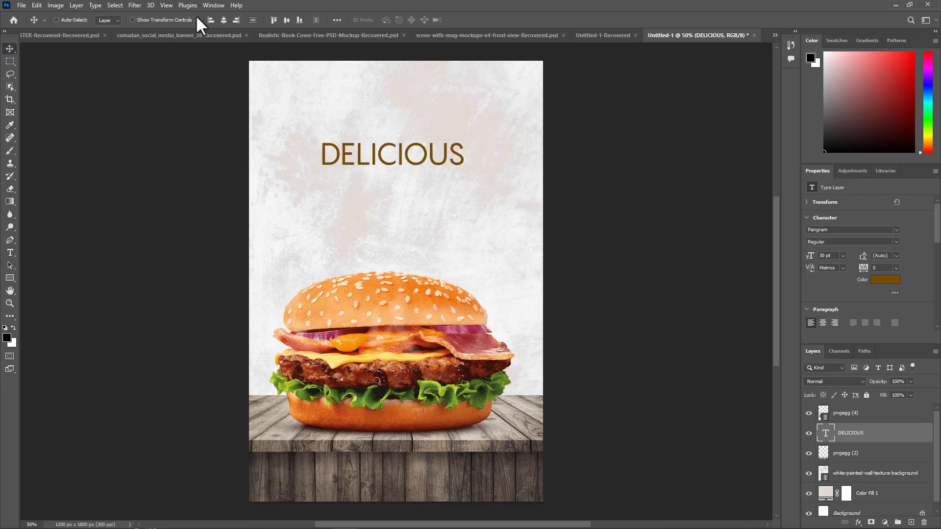
{"action": "left_click", "coordinate": [223, 20]}
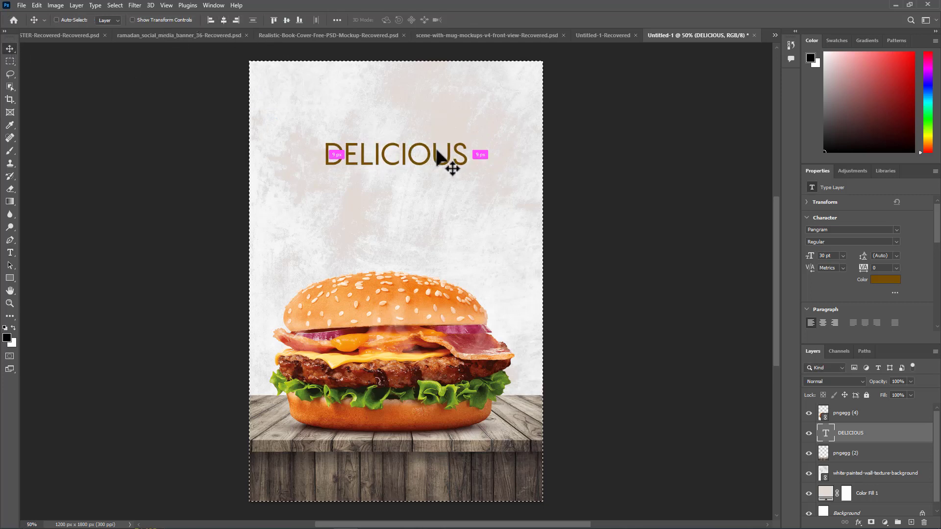
{"action": "key", "text": "ctrl+d"}
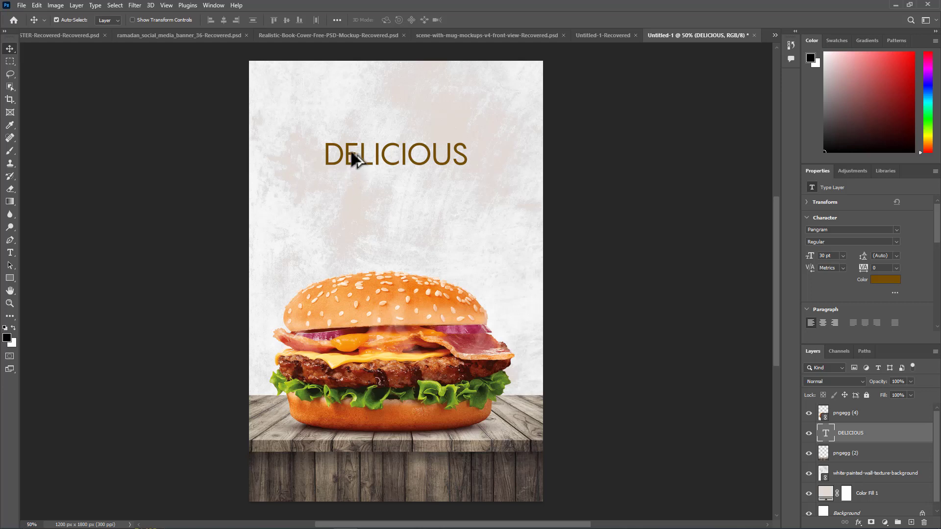
Step: Duplicate DELICIOUS below itself and retype the copy as BURGER
{"action": "left_click_drag", "start_coordinate": [354, 160], "coordinate": [385, 188]}
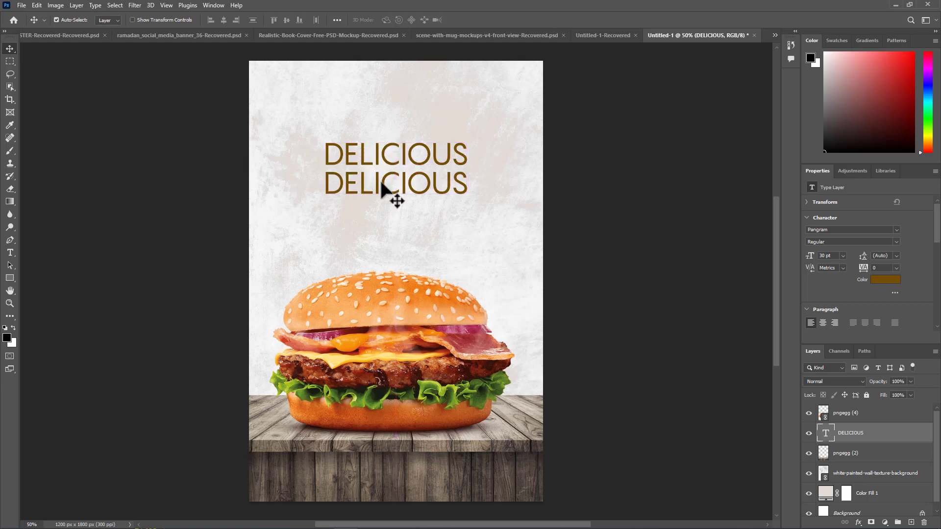
{"action": "double_click", "coordinate": [400, 184]}
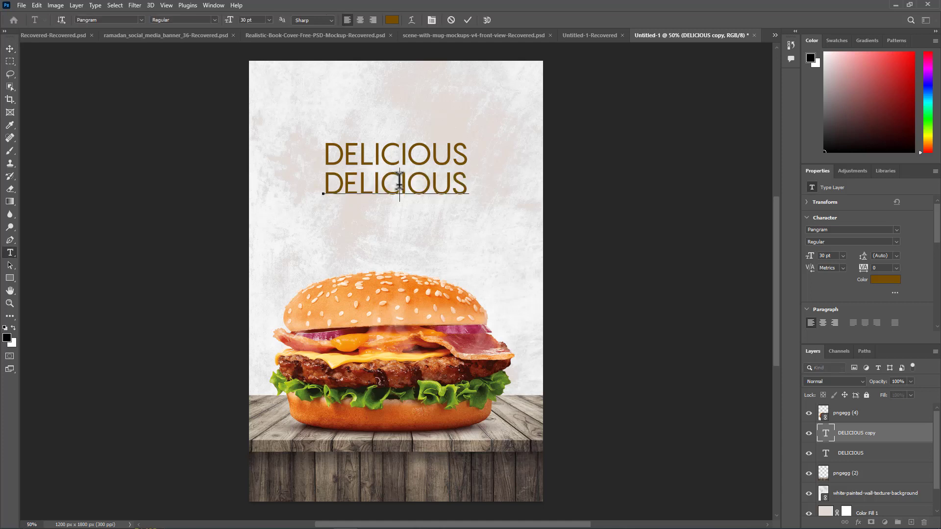
{"action": "key", "text": "ctrl+a"}
{"action": "type", "text": "BURGER"}
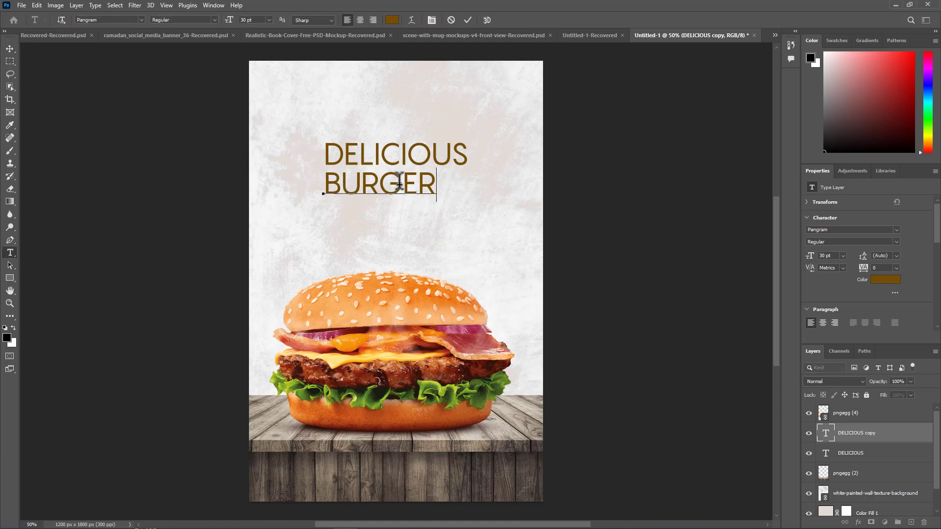
Step: Set BURGER to 48 pt in the Pangram Black weight
{"action": "key", "text": "ctrl+a"}
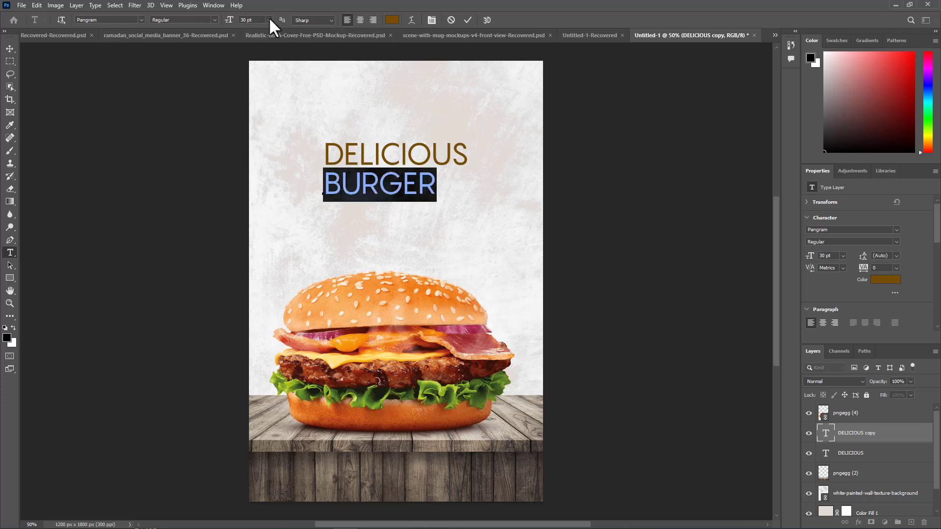
{"action": "left_click", "coordinate": [269, 20]}
{"action": "left_click", "coordinate": [268, 130]}
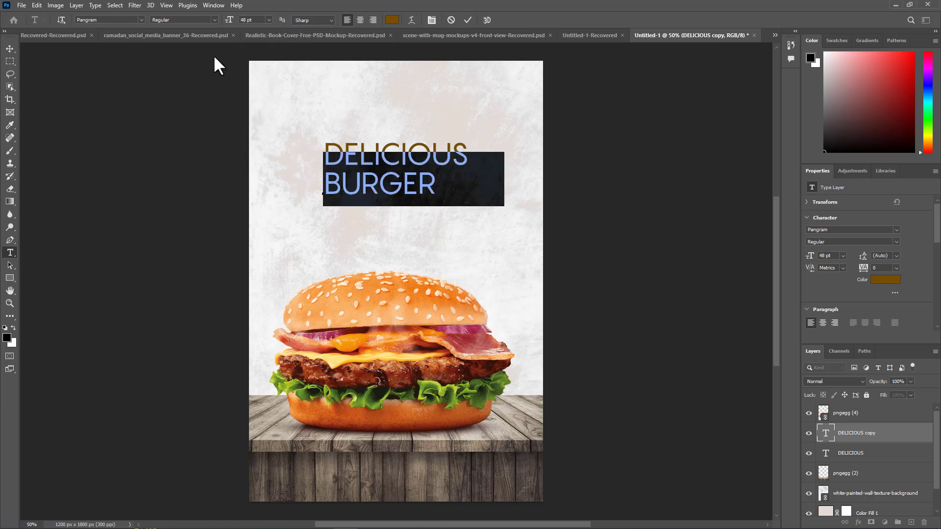
{"action": "left_click", "coordinate": [214, 20]}
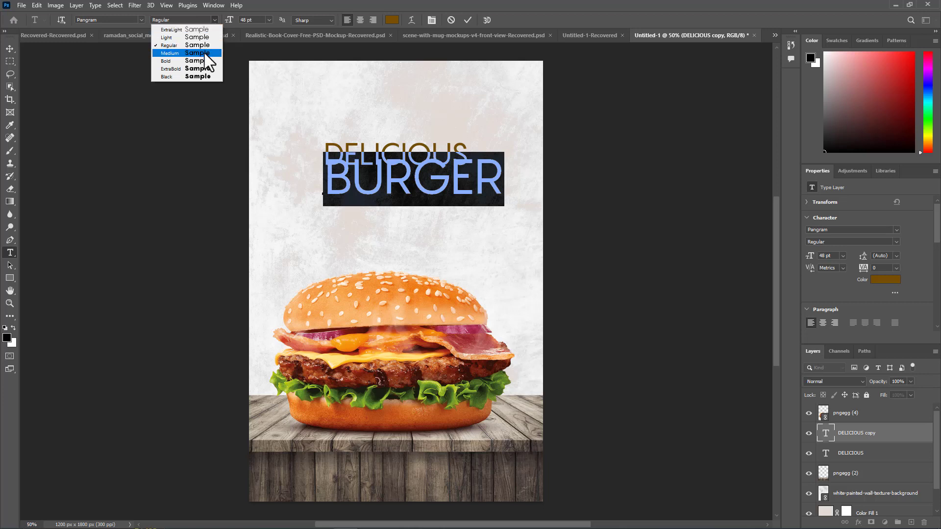
{"action": "left_click", "coordinate": [201, 65]}
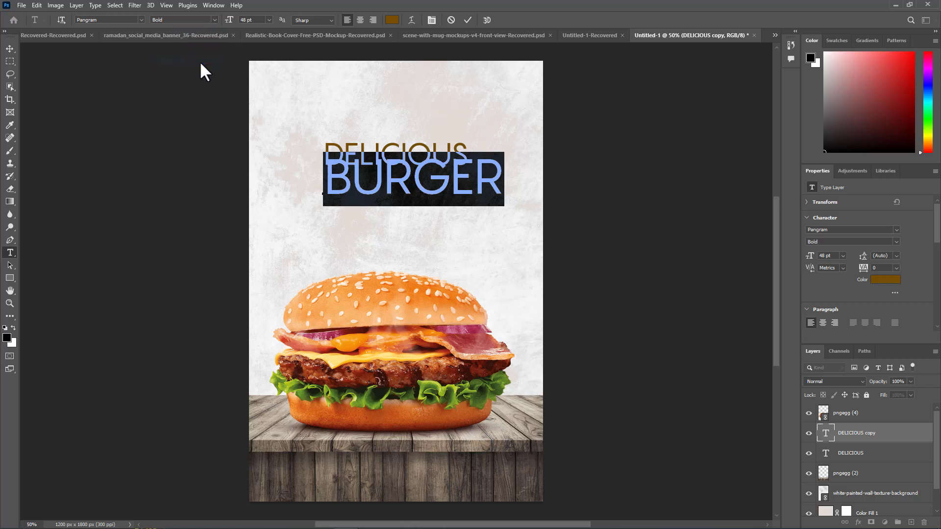
{"action": "left_click", "coordinate": [215, 19]}
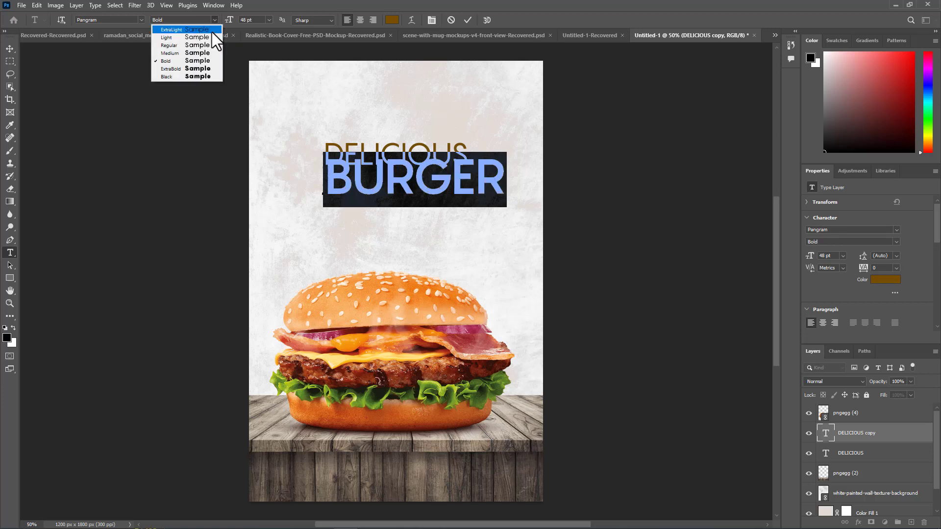
{"action": "left_click", "coordinate": [199, 72]}
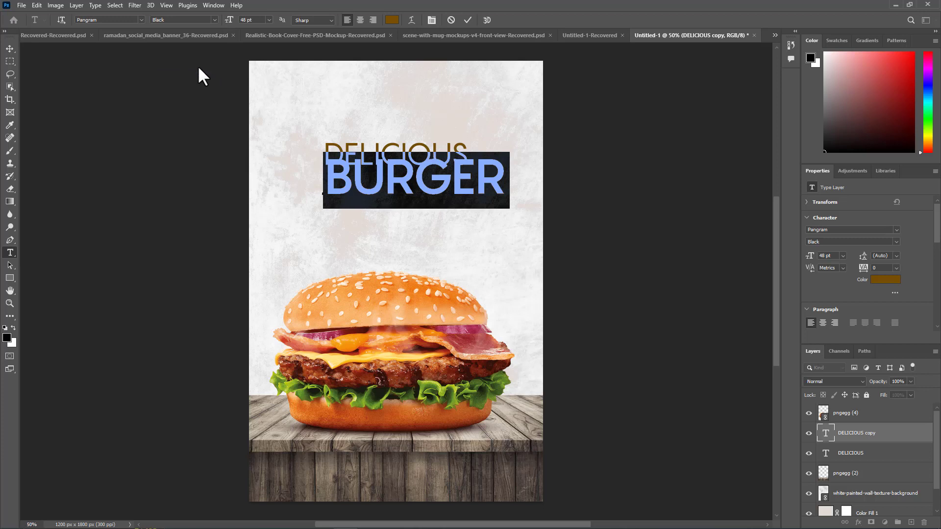
{"action": "left_click", "coordinate": [9, 49]}
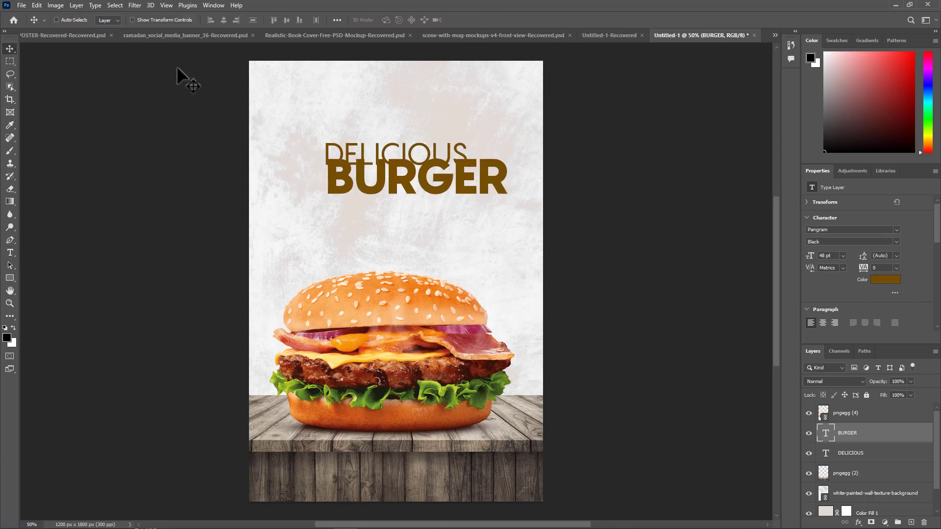
Step: Centre BURGER horizontally and position it directly beneath DELICIOUS
{"action": "key", "text": "ctrl+a"}
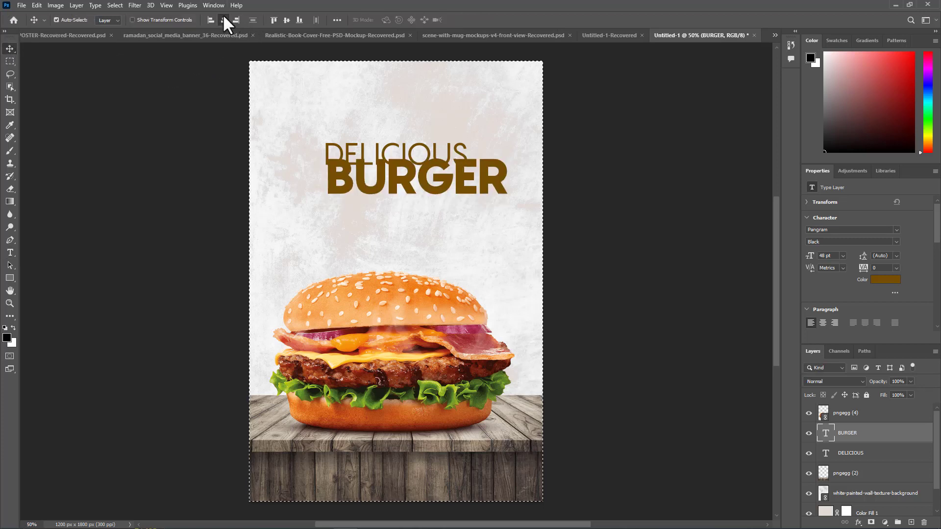
{"action": "left_click", "coordinate": [223, 17]}
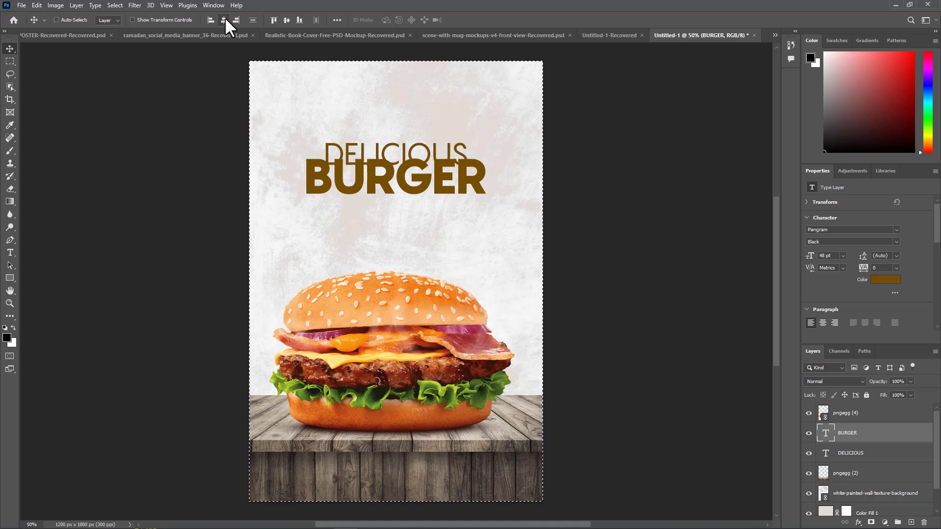
{"action": "key", "text": "ctrl+d"}
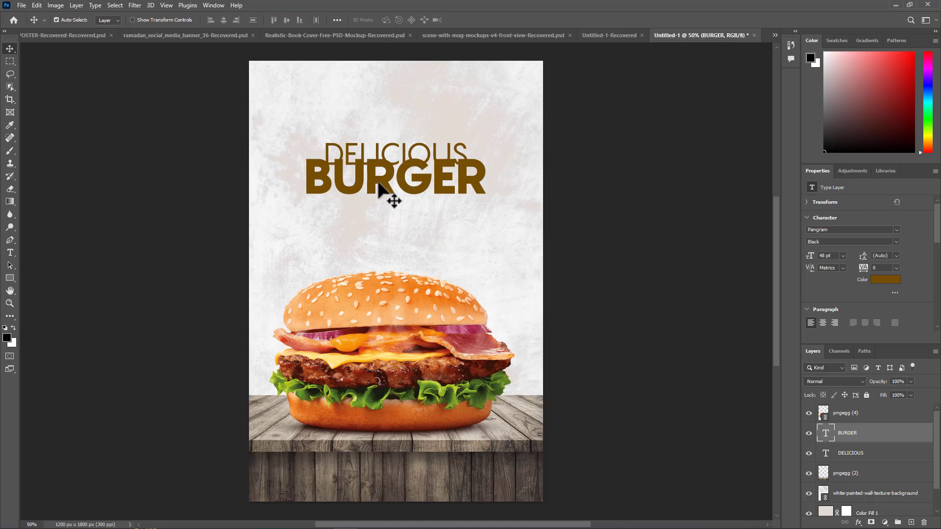
{"action": "left_click_drag", "start_coordinate": [380, 187], "coordinate": [383, 201]}
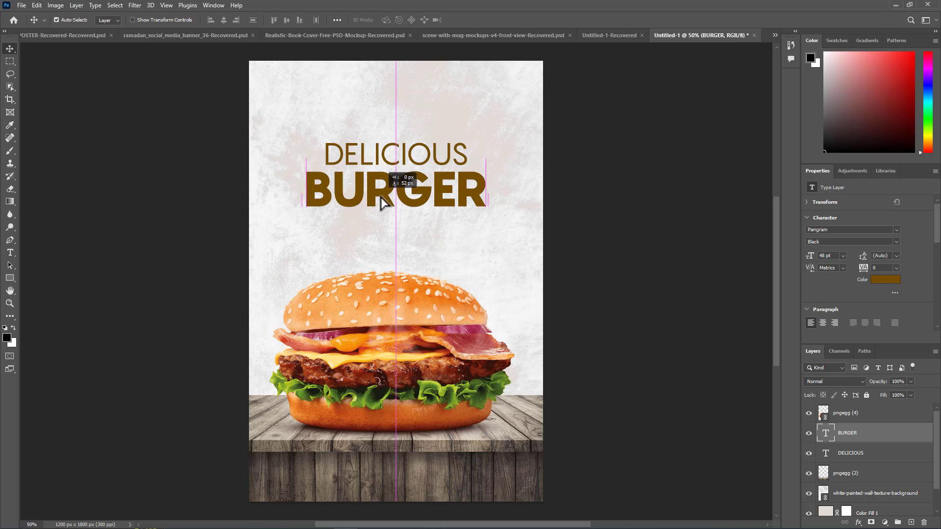
{"action": "left_click_drag", "start_coordinate": [383, 201], "coordinate": [390, 200]}
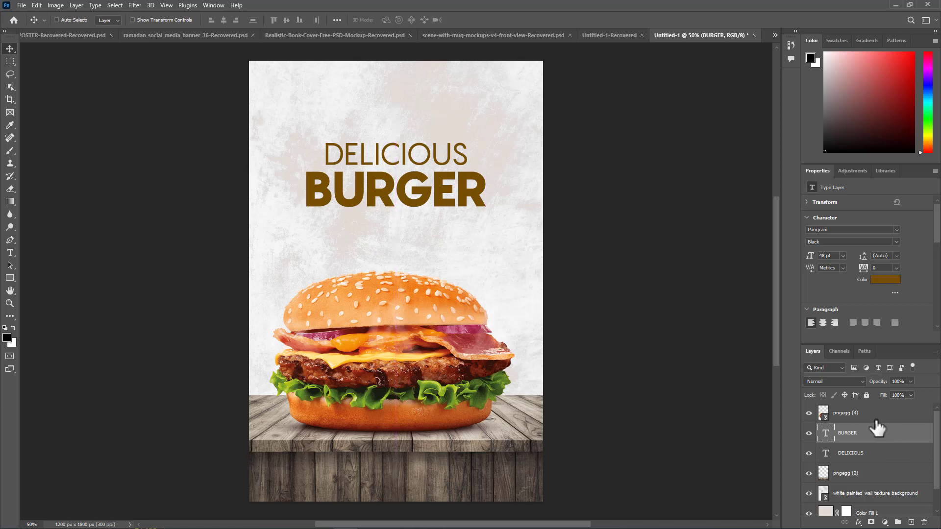
Step: Move DELICIOUS and BURGER higher up the poster together
{"action": "left_click", "coordinate": [868, 457], "text": "shift"}
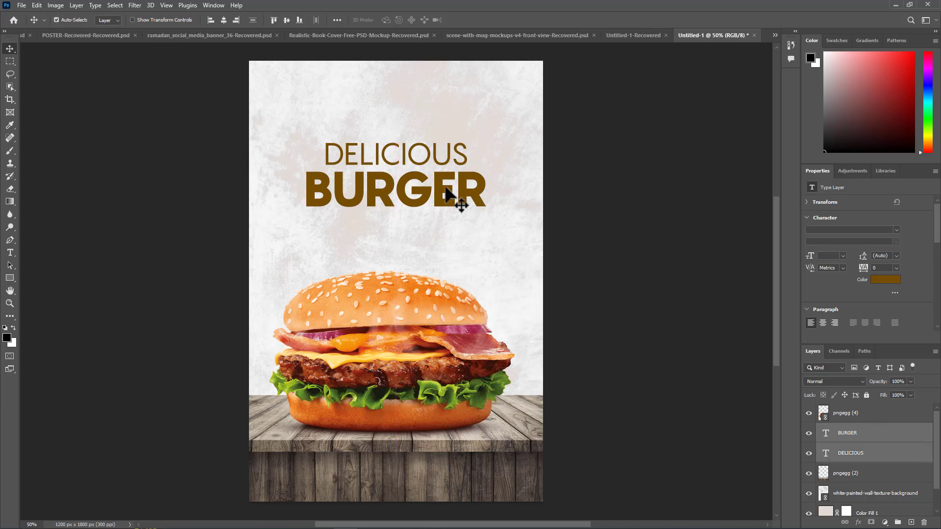
{"action": "left_click_drag", "start_coordinate": [446, 190], "coordinate": [446, 156]}
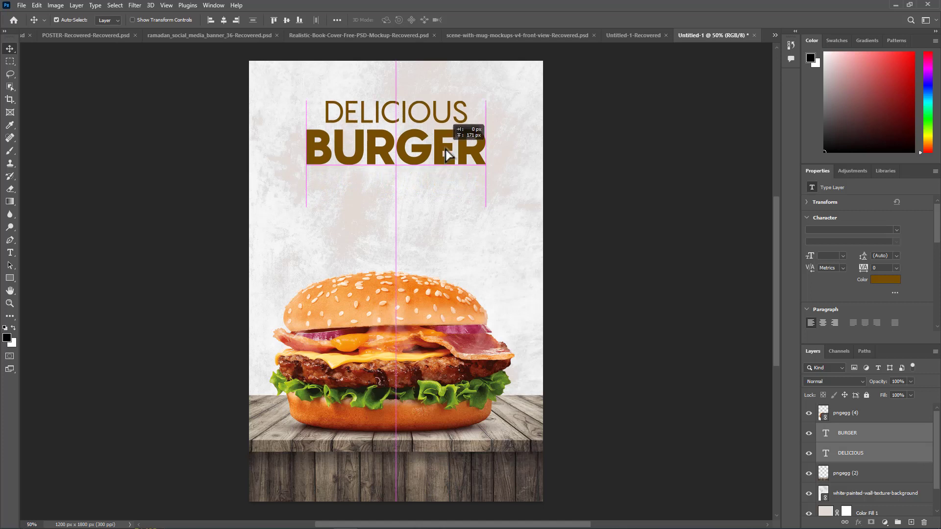
{"action": "left_click", "coordinate": [657, 189]}
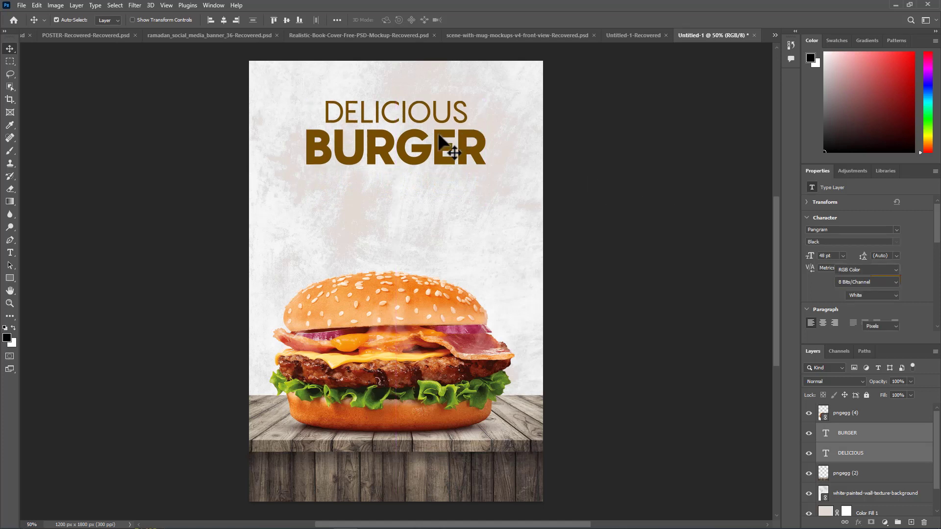
{"action": "left_click", "coordinate": [414, 123]}
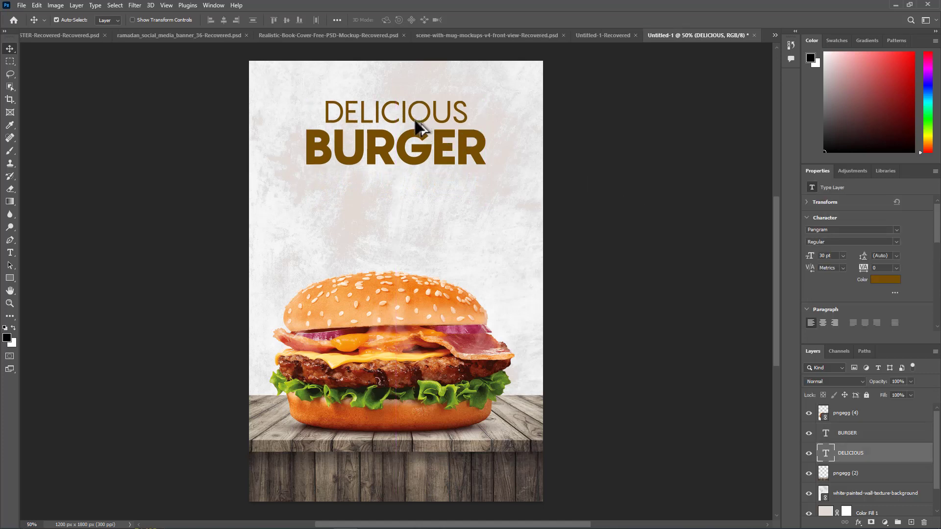
Step: Copy DELICIOUS below BURGER and retype it as WOW EVERYDAY VALUES
{"action": "left_click_drag", "start_coordinate": [415, 121], "coordinate": [419, 194]}
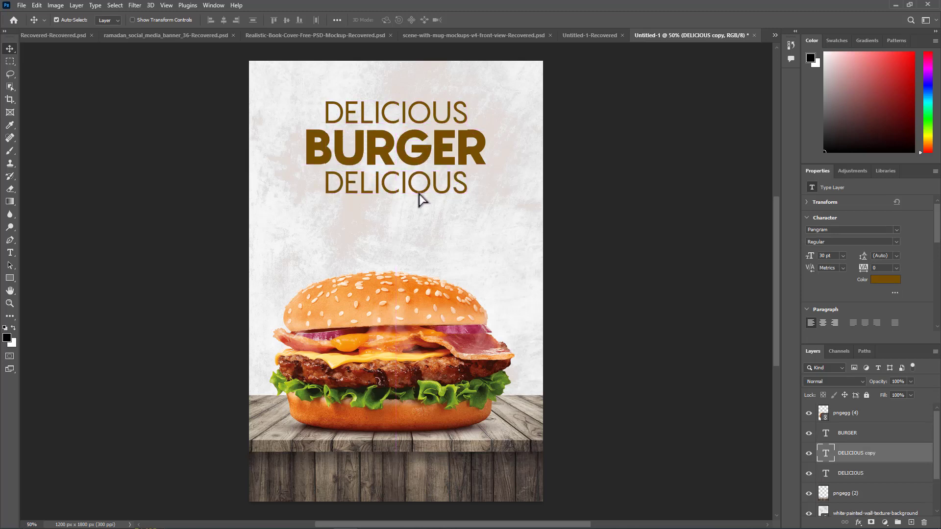
{"action": "double_click", "coordinate": [387, 185]}
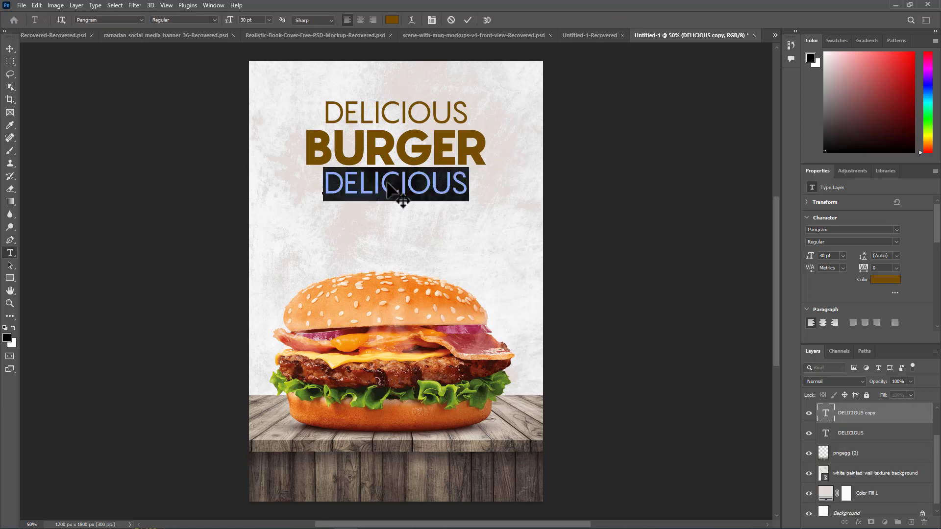
{"action": "type", "text": "W"}
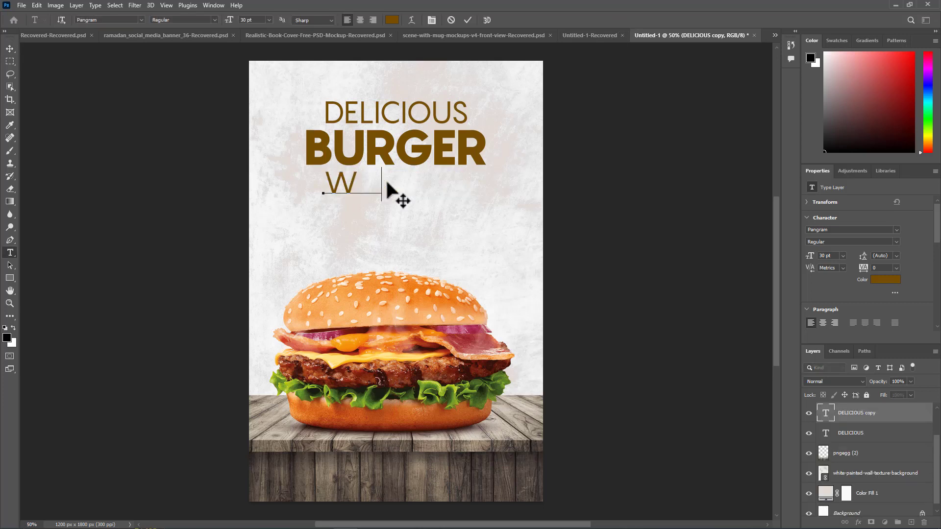
{"action": "type", "text": "OW EV"}
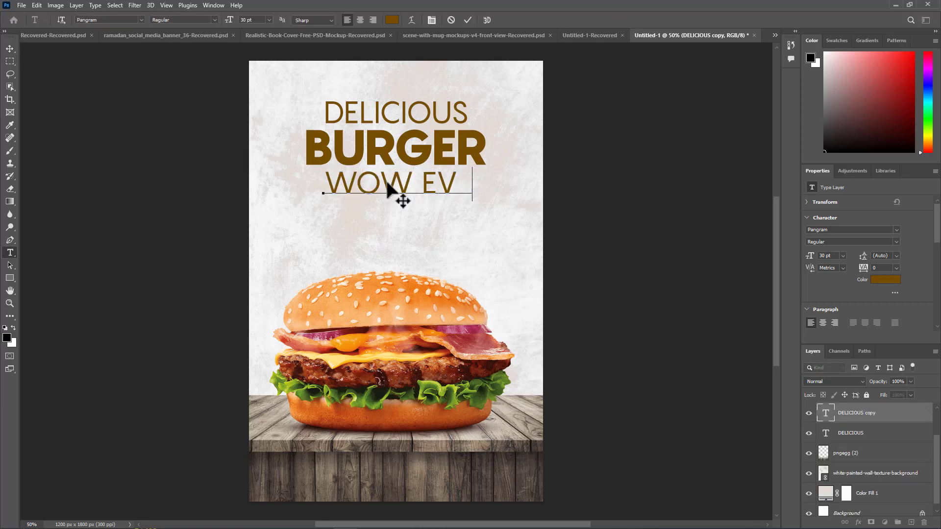
{"action": "type", "text": "ERY"}
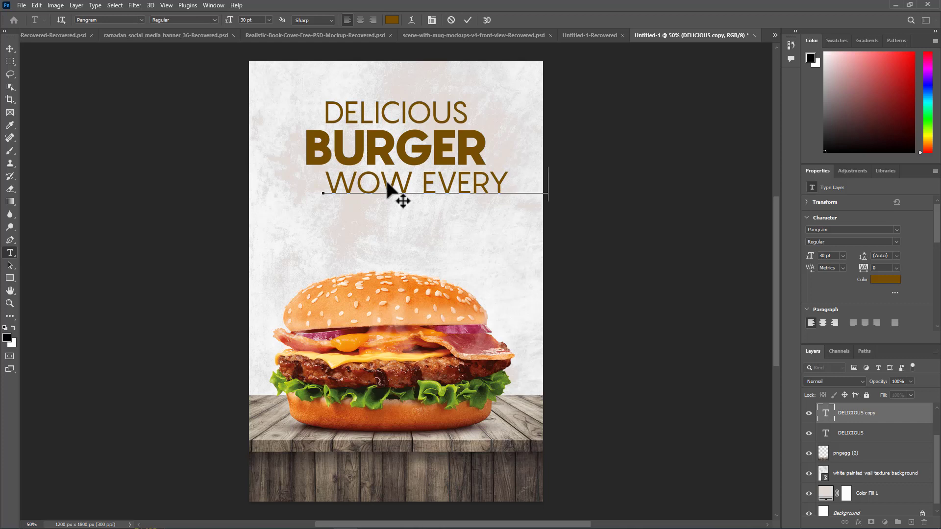
{"action": "type", "text": "DA"}
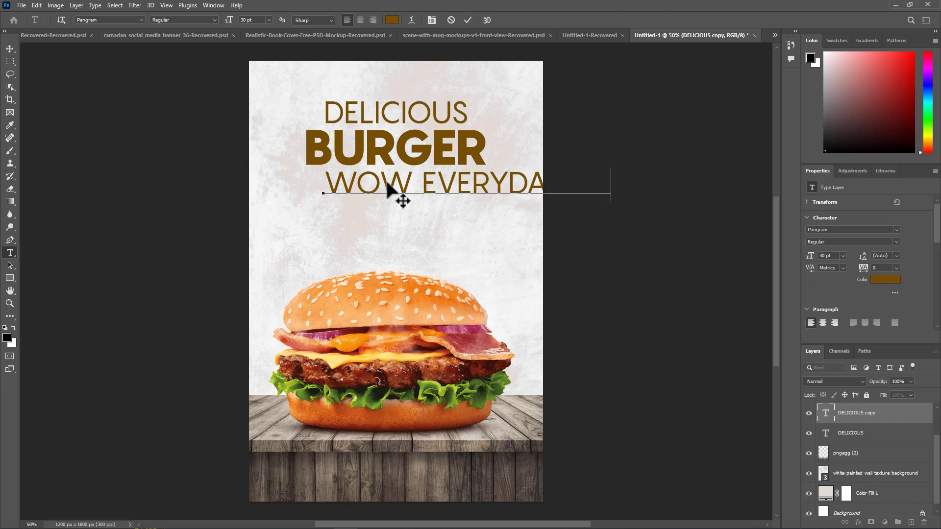
Step: Shrink the WOW EVERYDAY VALUES tagline to 12 pt
{"action": "key", "text": "ctrl+a"}
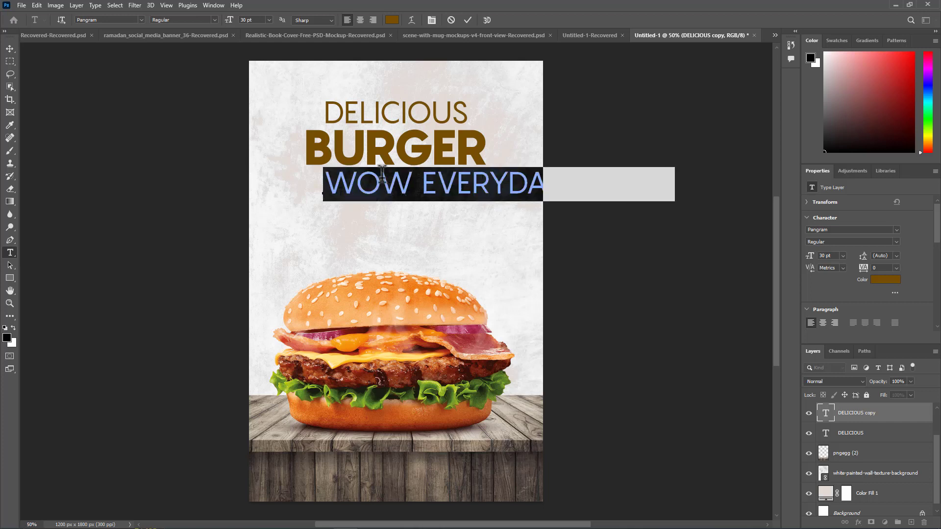
{"action": "left_click", "coordinate": [268, 19]}
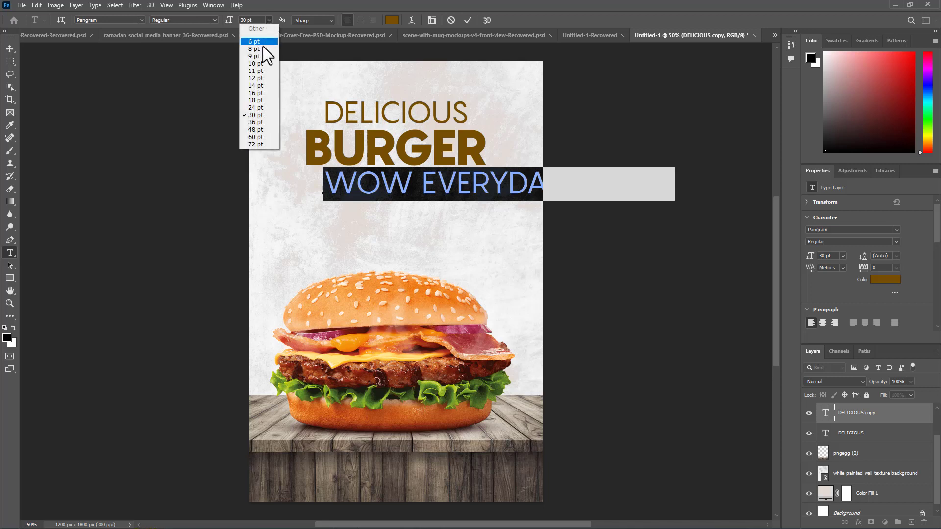
{"action": "left_click", "coordinate": [258, 85]}
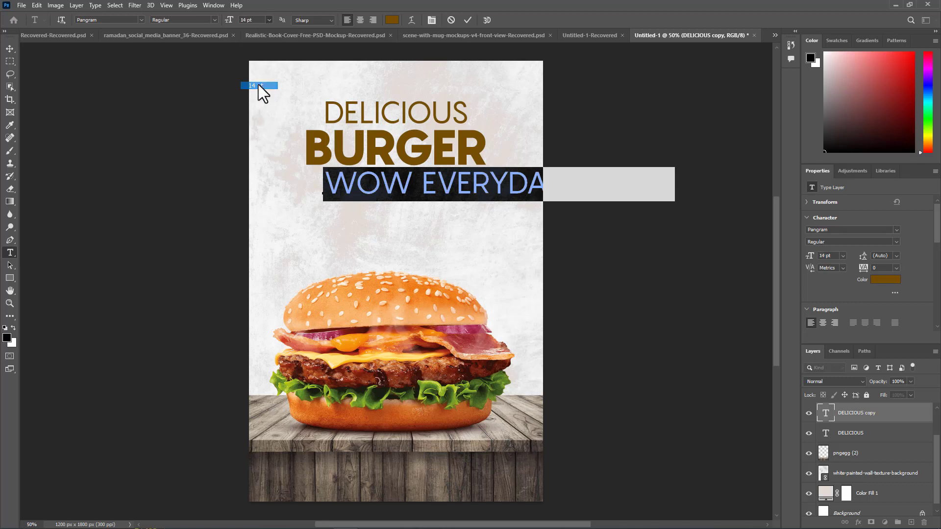
{"action": "left_click", "coordinate": [268, 20]}
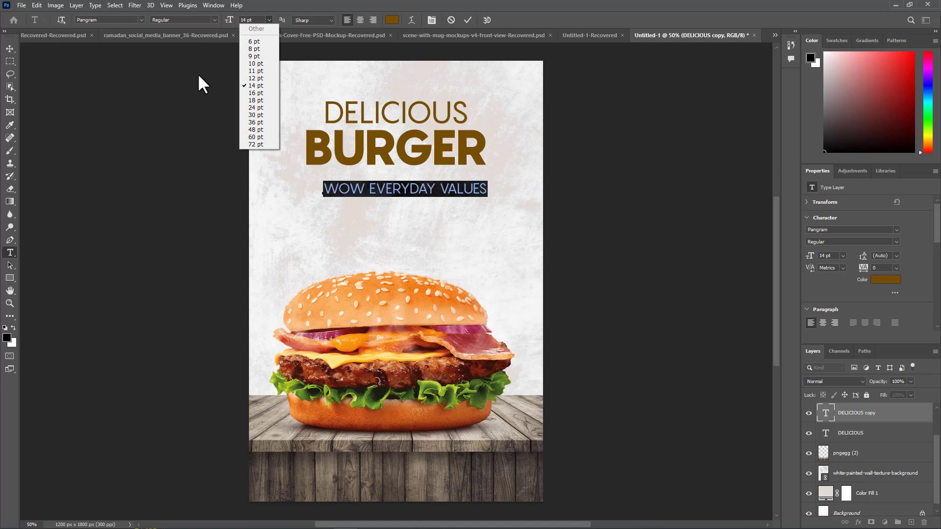
{"action": "left_click", "coordinate": [262, 77]}
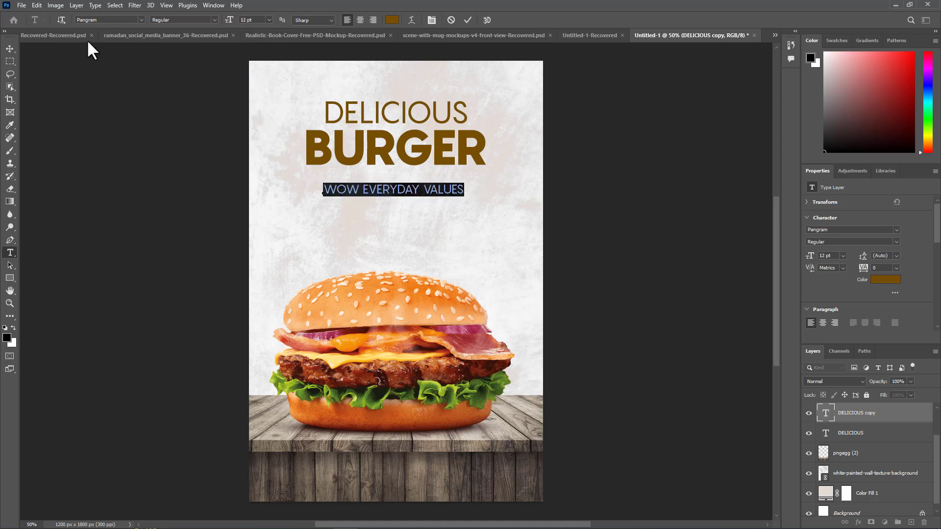
{"action": "left_click", "coordinate": [10, 49]}
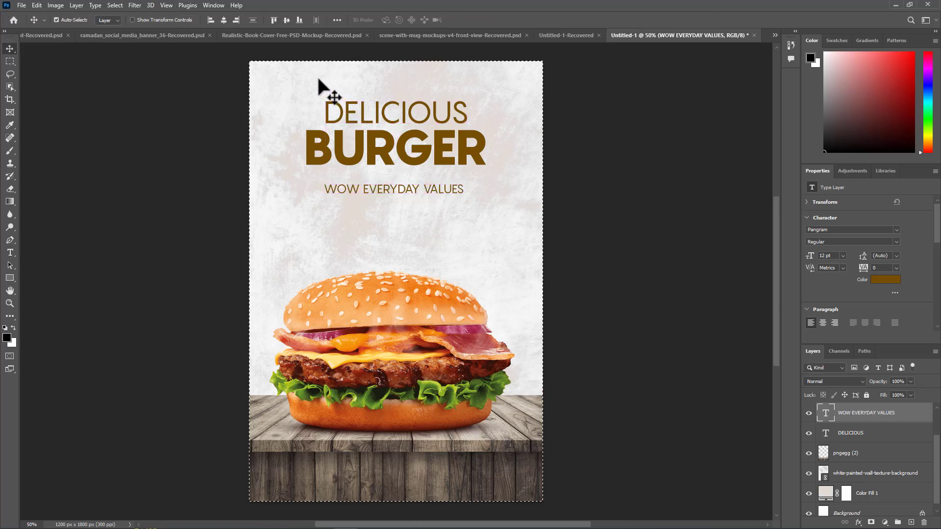
Step: Centre the tagline horizontally and move it up just under BURGER
{"action": "key", "text": "ctrl+a"}
{"action": "left_click", "coordinate": [224, 19]}
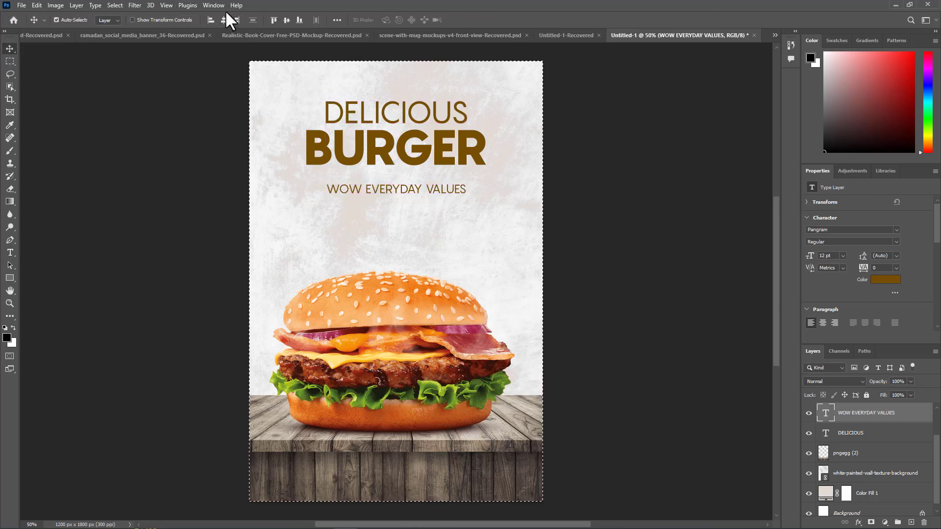
{"action": "key", "text": "ctrl+d"}
{"action": "left_click_drag", "start_coordinate": [389, 189], "coordinate": [386, 179]}
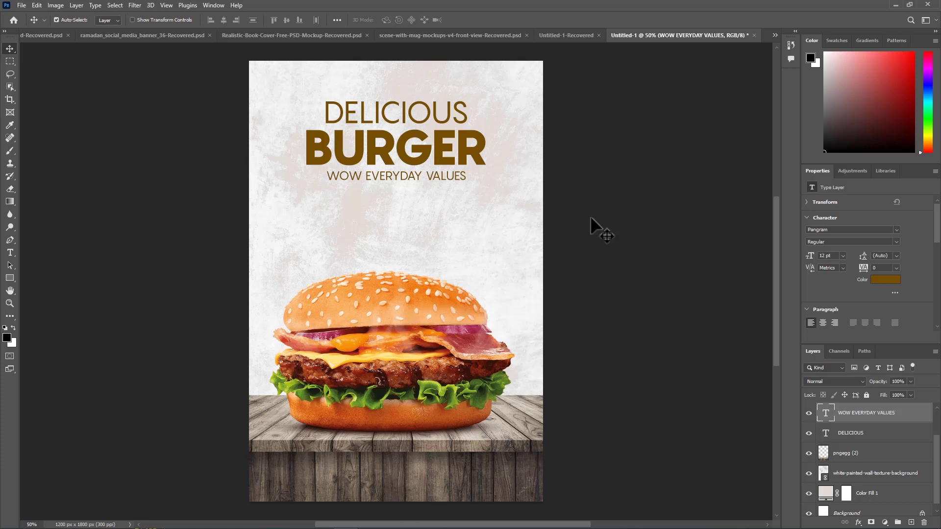
Step: Give DELICIOUS the Pangram Medium weight and re-centre it horizontally
{"action": "left_click", "coordinate": [418, 123]}
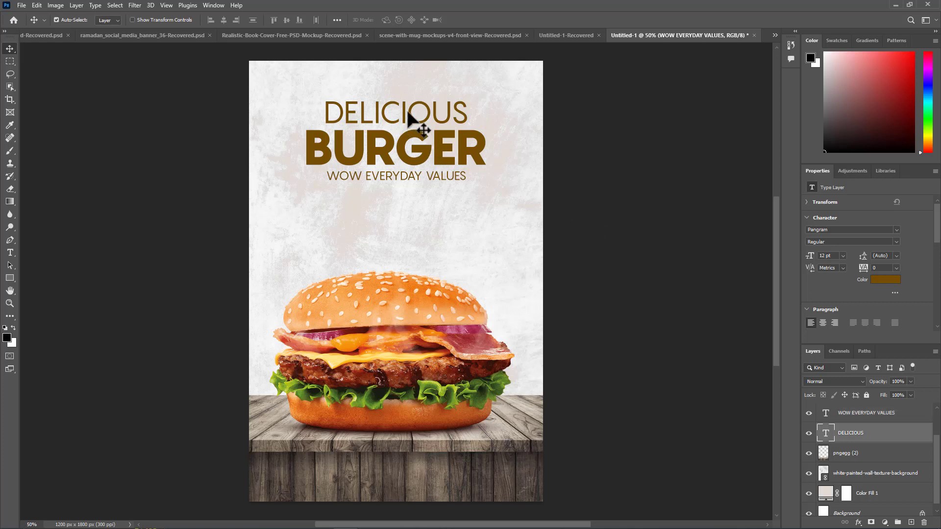
{"action": "double_click", "coordinate": [401, 103]}
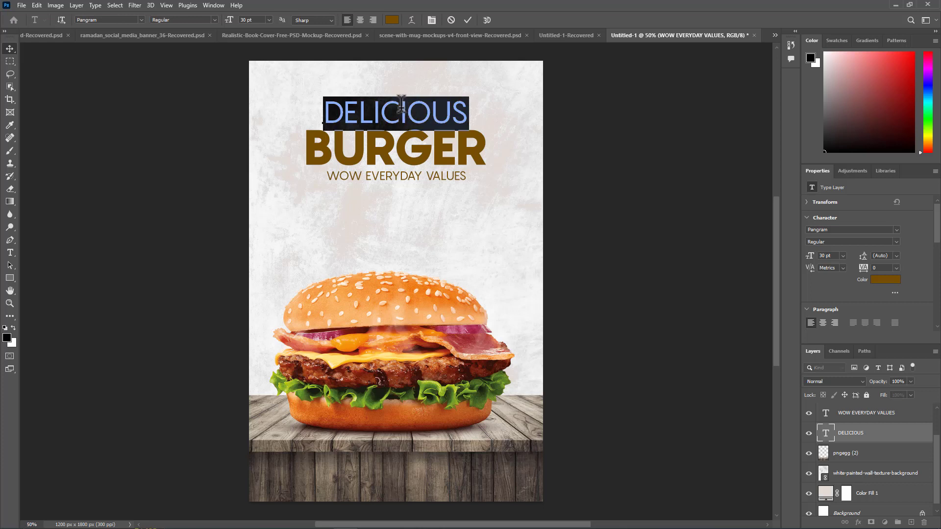
{"action": "left_click", "coordinate": [215, 19]}
{"action": "left_click", "coordinate": [199, 51]}
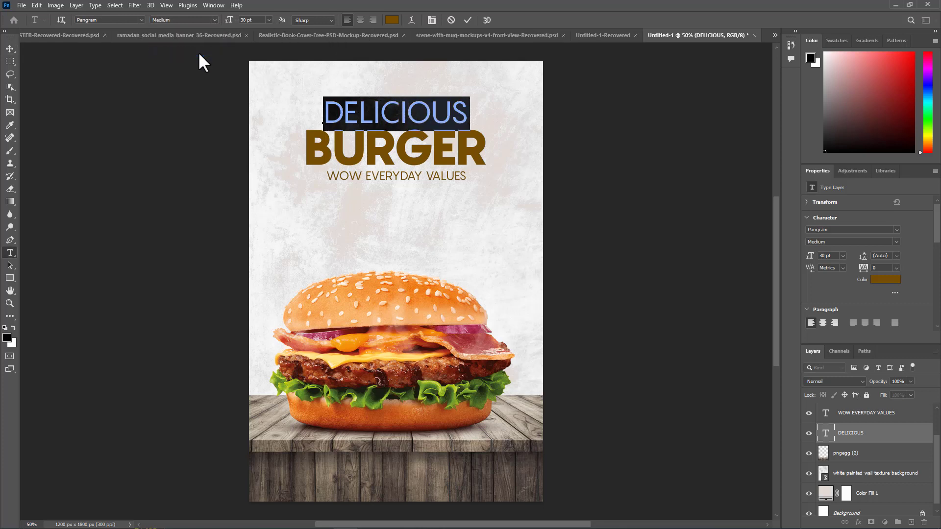
{"action": "left_click", "coordinate": [9, 49]}
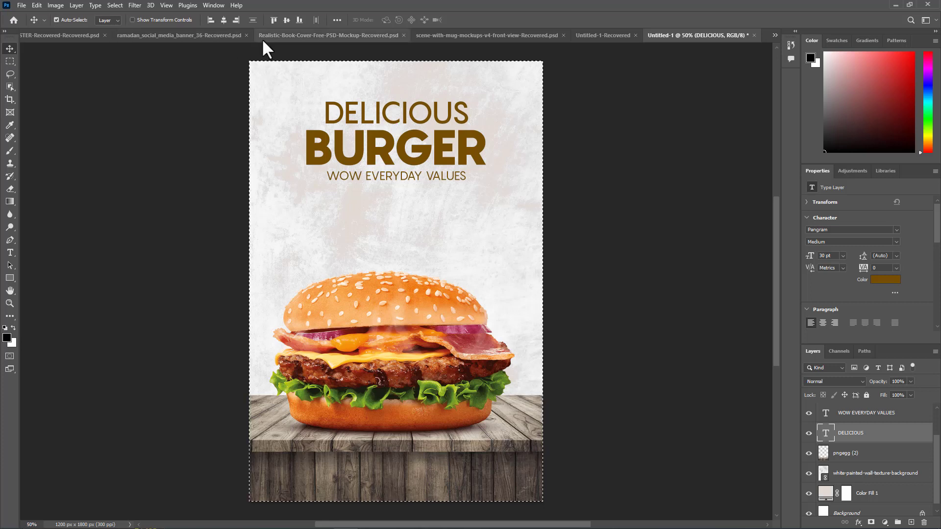
{"action": "key", "text": "ctrl+a"}
{"action": "left_click", "coordinate": [224, 19]}
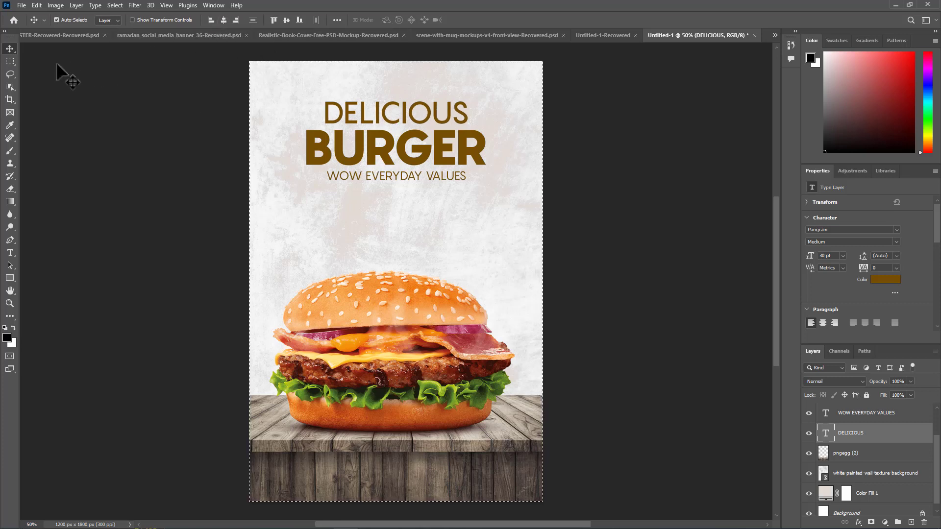
{"action": "key", "text": "ctrl+d"}
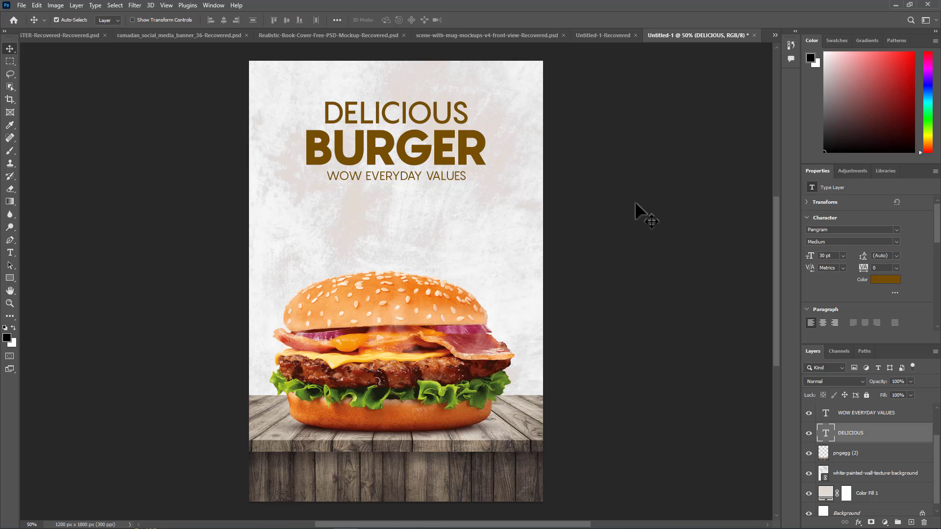
Step: Duplicate the WOW EVERYDAY VALUES tagline directly below the original
{"action": "left_click", "coordinate": [632, 201]}
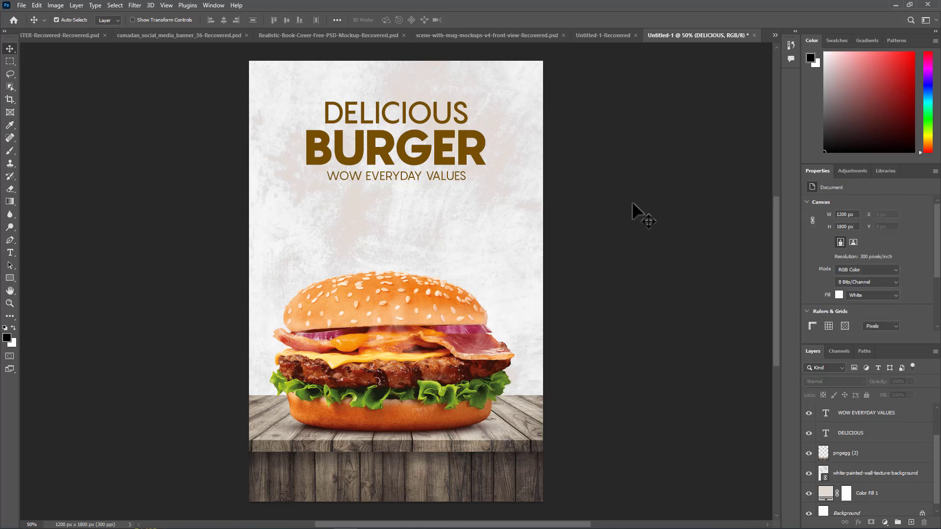
{"action": "left_click", "coordinate": [413, 178]}
{"action": "left_click_drag", "start_coordinate": [413, 178], "coordinate": [411, 202]}
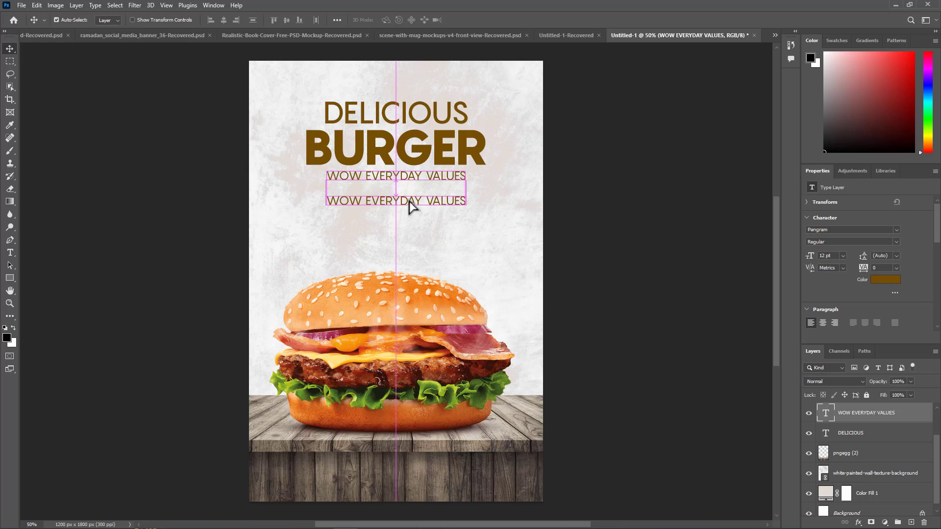
Step: Retype the copied line as 30% at 24 pt and centre it horizontally
{"action": "double_click", "coordinate": [402, 200]}
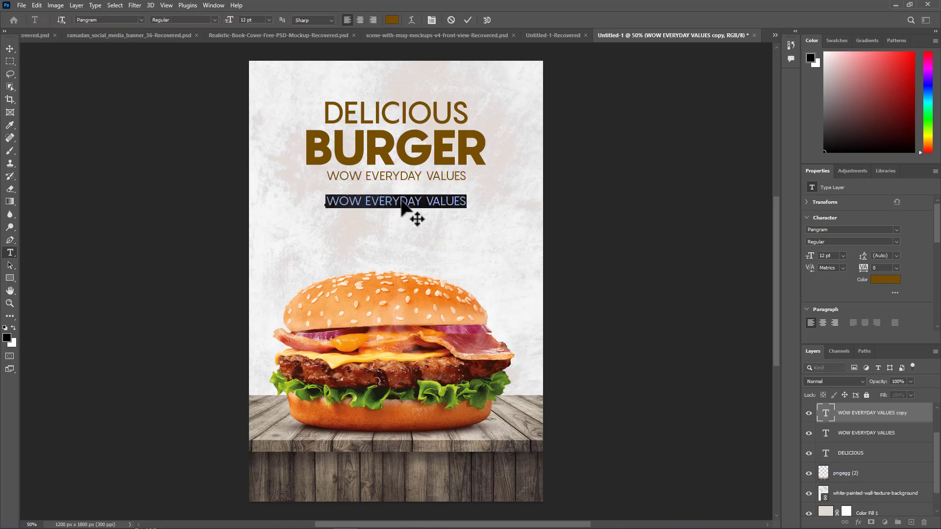
{"action": "type", "text": "30"}
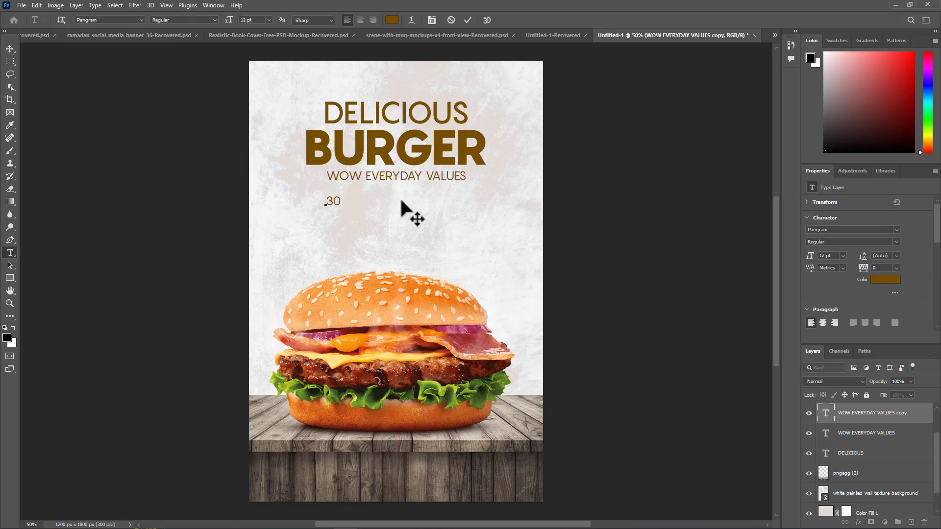
{"action": "key", "text": "ctrl+a"}
{"action": "left_click", "coordinate": [268, 19]}
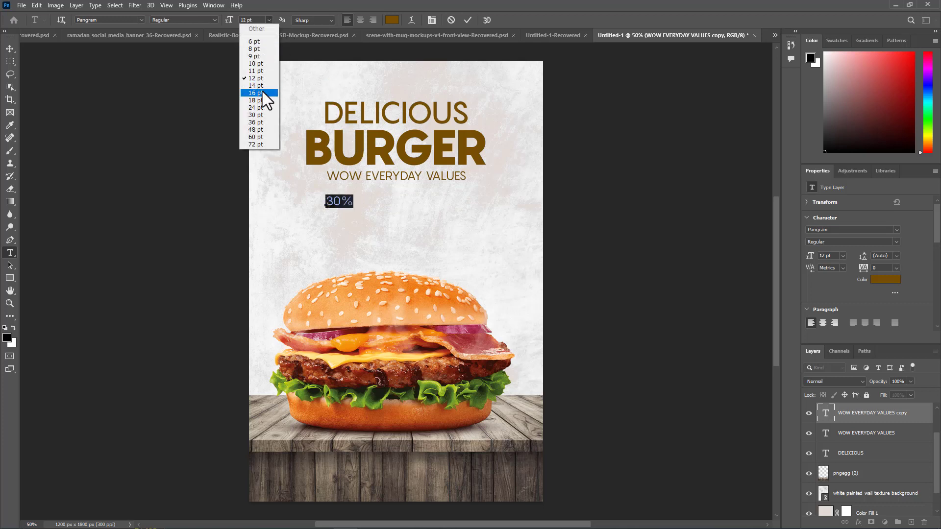
{"action": "left_click", "coordinate": [264, 108]}
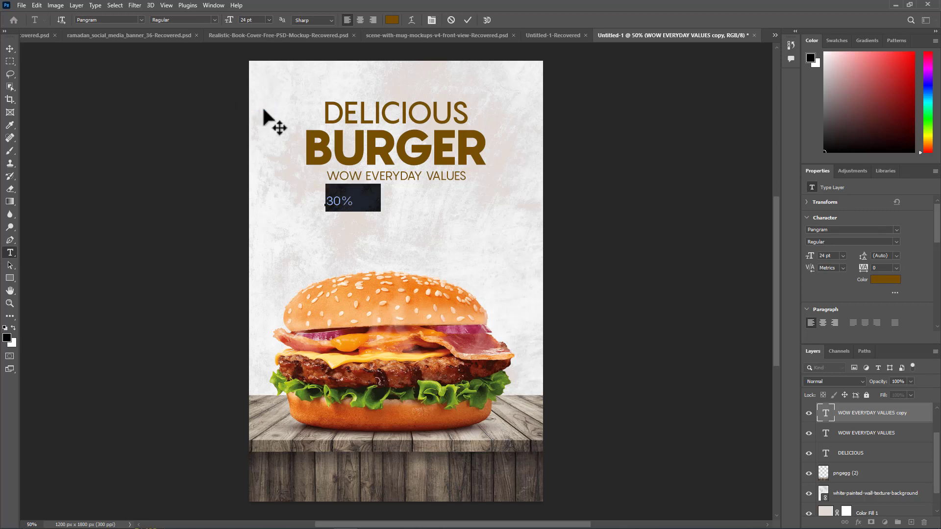
{"action": "left_click", "coordinate": [9, 48]}
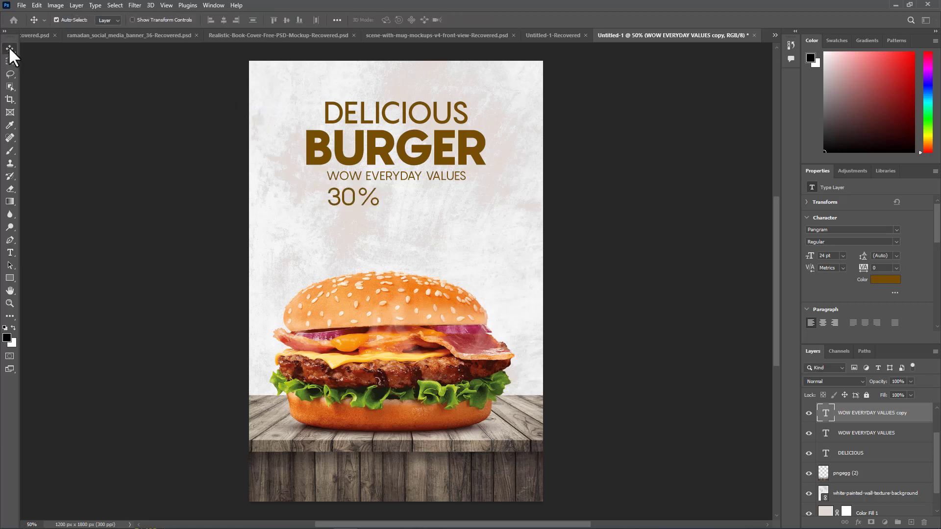
{"action": "left_click", "coordinate": [226, 19]}
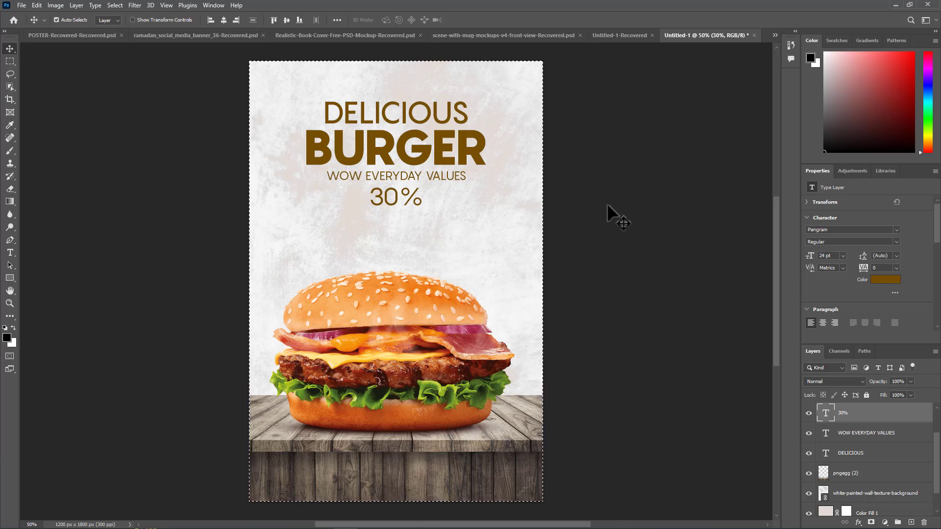
{"action": "key", "text": "ctrl+d"}
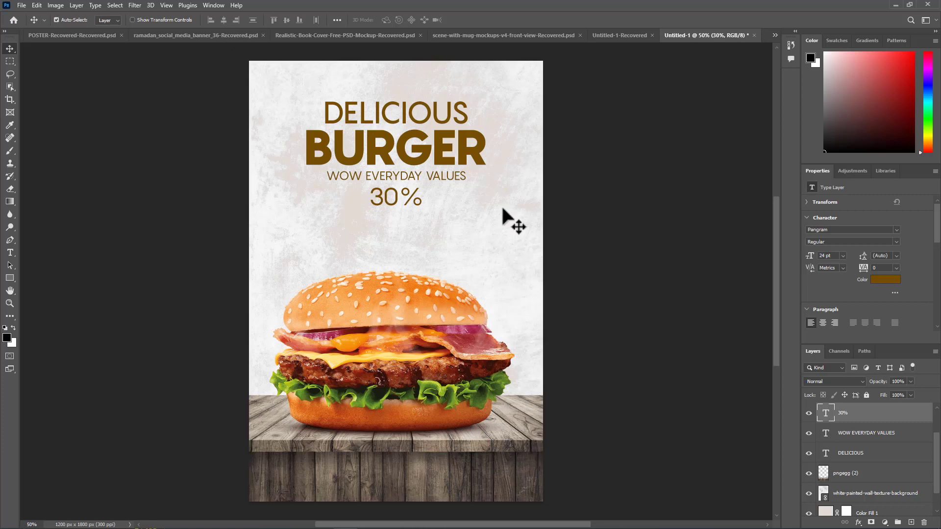
Step: Set the 30% text to Medium weight at 30 pt
{"action": "double_click", "coordinate": [400, 193]}
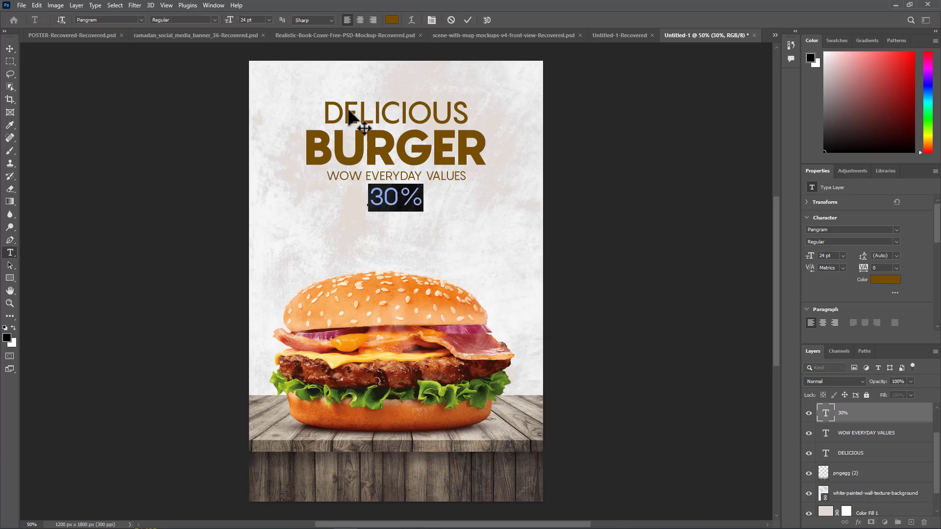
{"action": "left_click", "coordinate": [215, 19]}
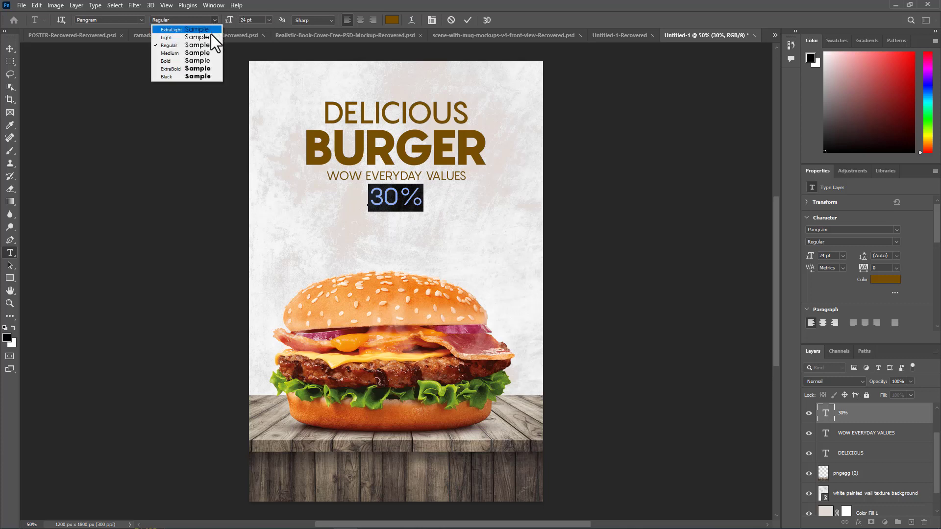
{"action": "left_click", "coordinate": [203, 49]}
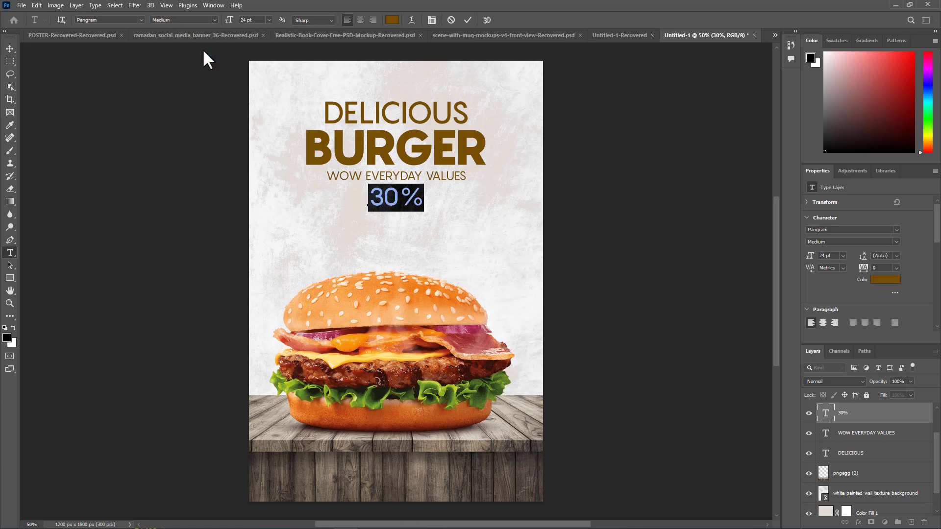
{"action": "left_click", "coordinate": [268, 20]}
{"action": "left_click", "coordinate": [259, 115]}
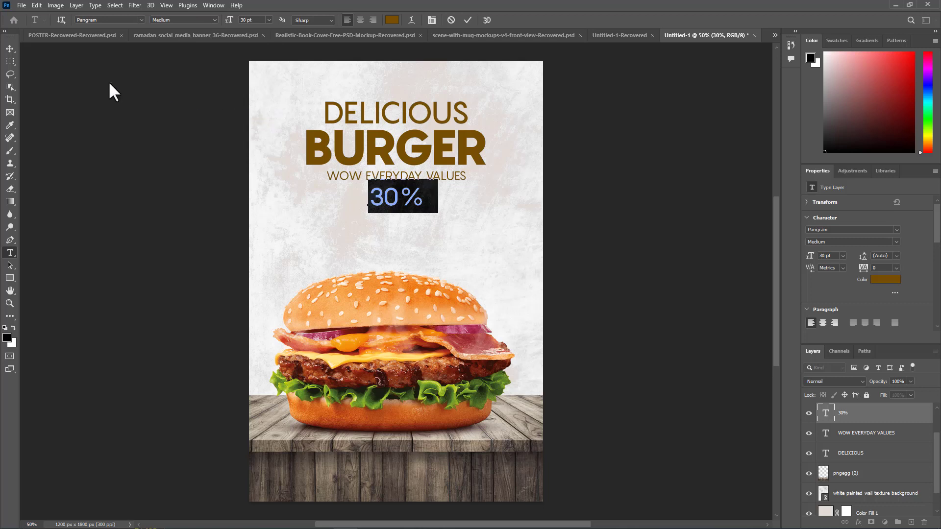
{"action": "left_click", "coordinate": [13, 50]}
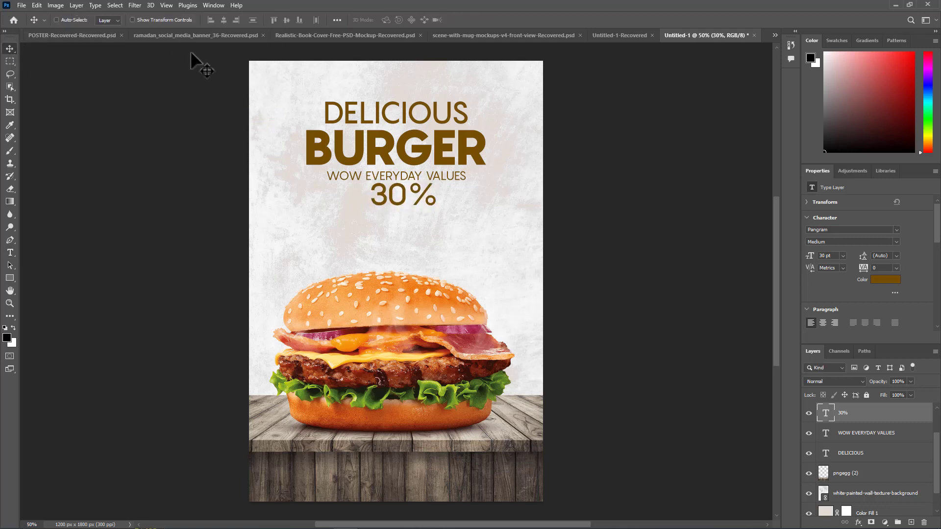
{"action": "key", "text": "ctrl+a"}
Step: Re-centre the 30% text horizontally and nudge it slightly lower
{"action": "left_click", "coordinate": [225, 19]}
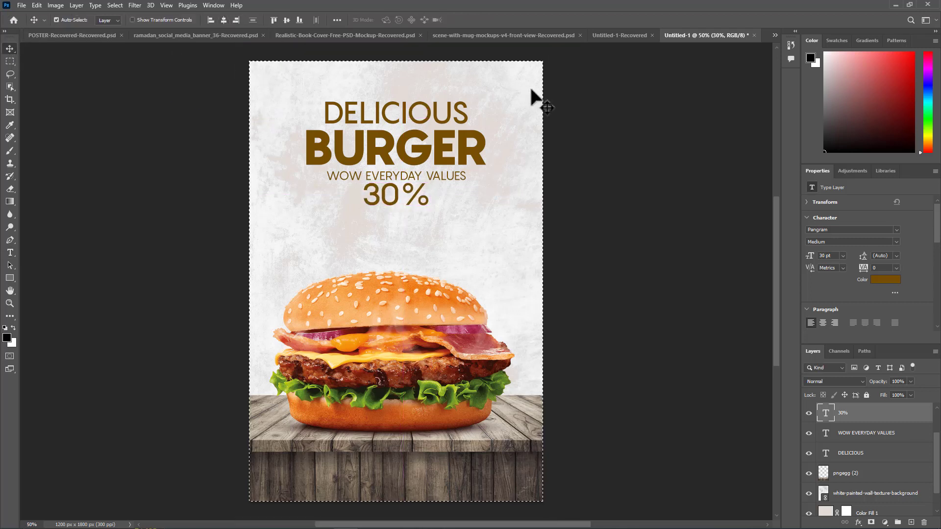
{"action": "key", "text": "ctrl+d"}
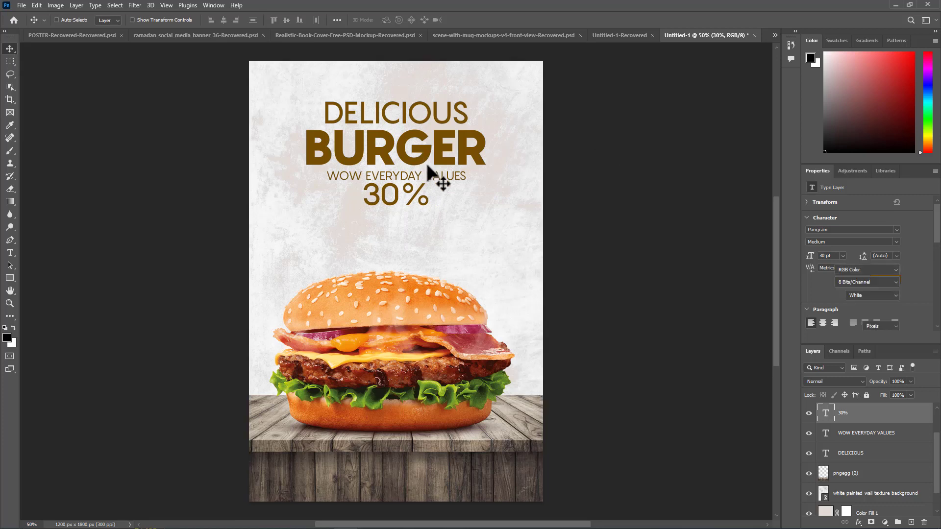
{"action": "left_click_drag", "start_coordinate": [416, 201], "coordinate": [416, 203]}
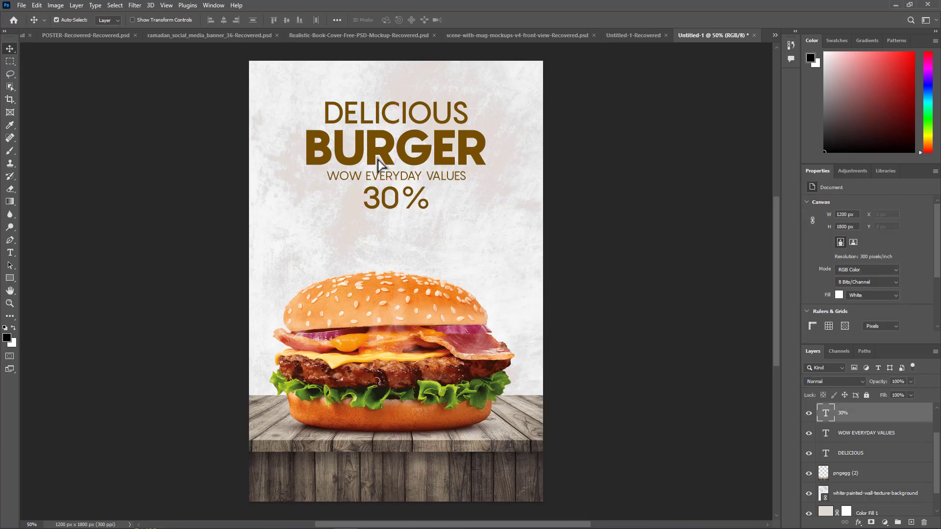
Step: Add an UP TO text line in Pangram Regular at 14 pt
{"action": "left_click", "coordinate": [13, 255]}
{"action": "left_click", "coordinate": [307, 221]}
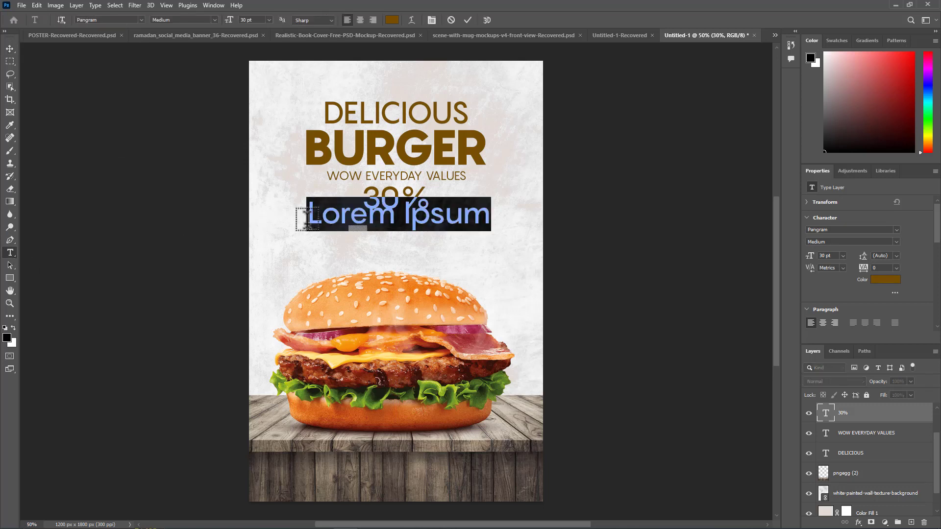
{"action": "type", "text": "UPTO"}
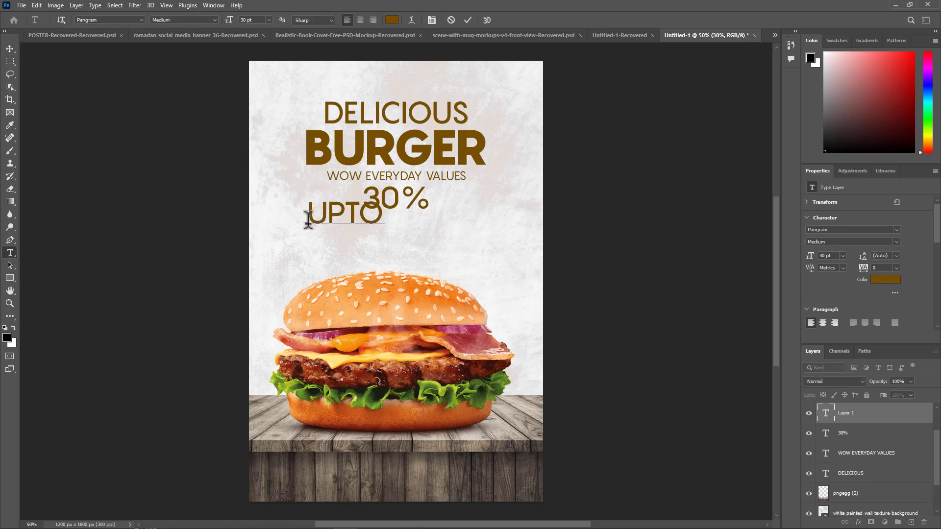
{"action": "left_click", "coordinate": [347, 201]}
{"action": "key", "text": "ctrl+a"}
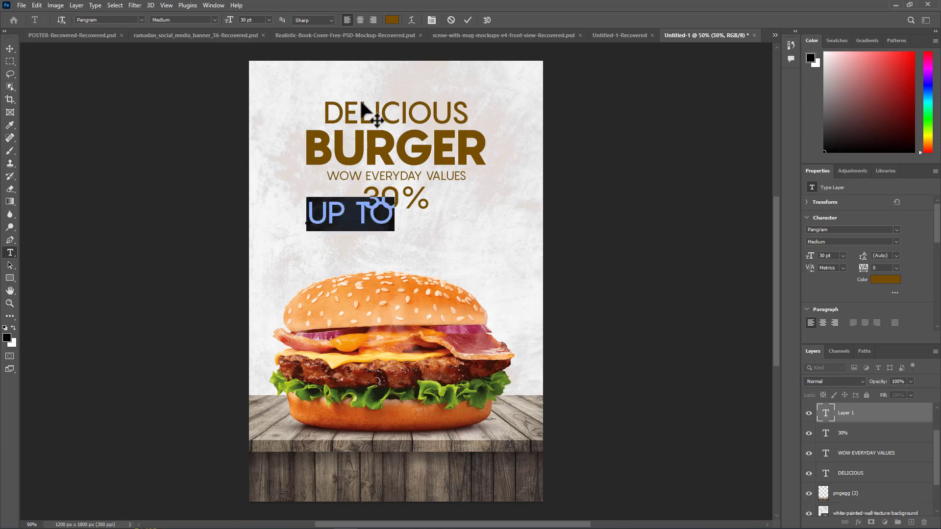
{"action": "left_click", "coordinate": [215, 20]}
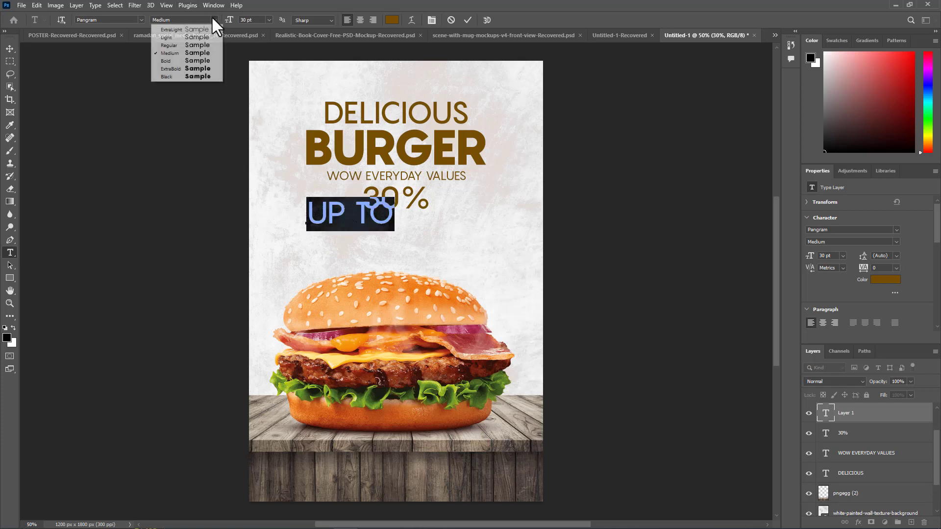
{"action": "left_click", "coordinate": [192, 42]}
{"action": "left_click", "coordinate": [269, 19]}
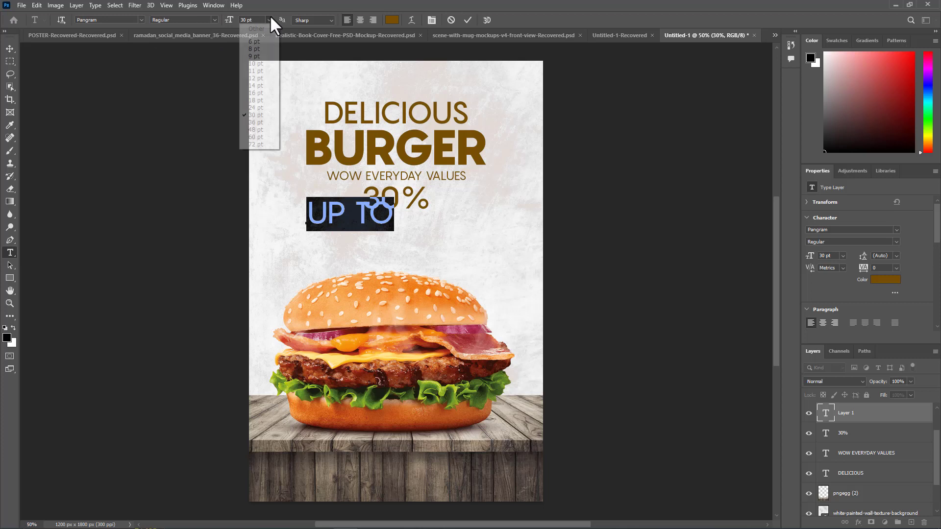
{"action": "left_click", "coordinate": [261, 93]}
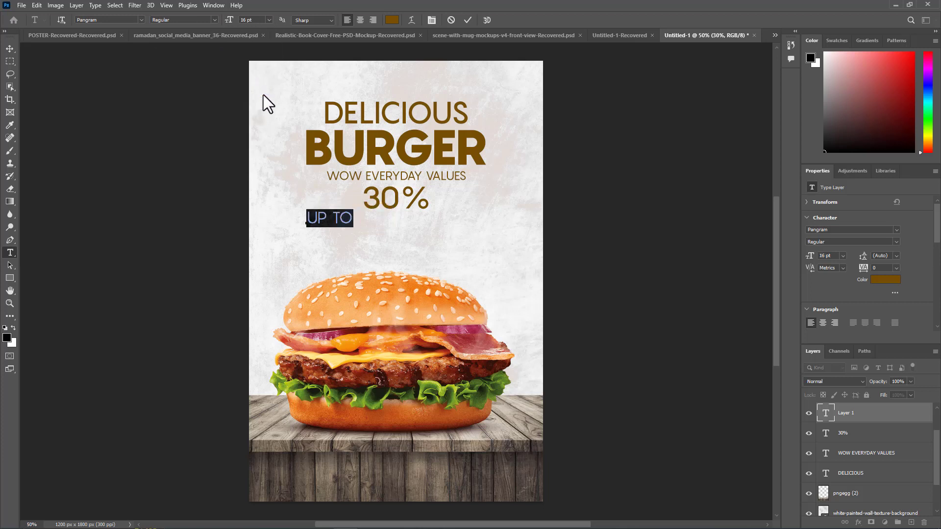
{"action": "left_click", "coordinate": [269, 20]}
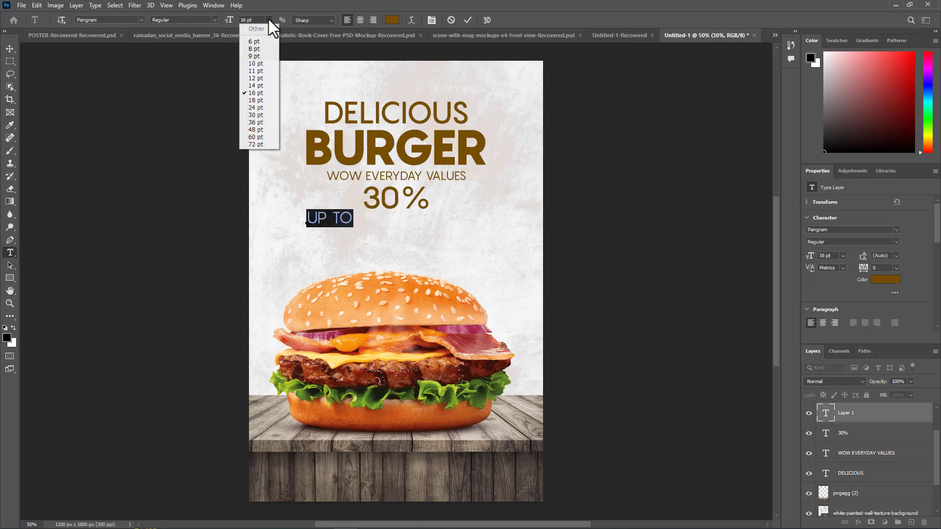
{"action": "left_click", "coordinate": [264, 85]}
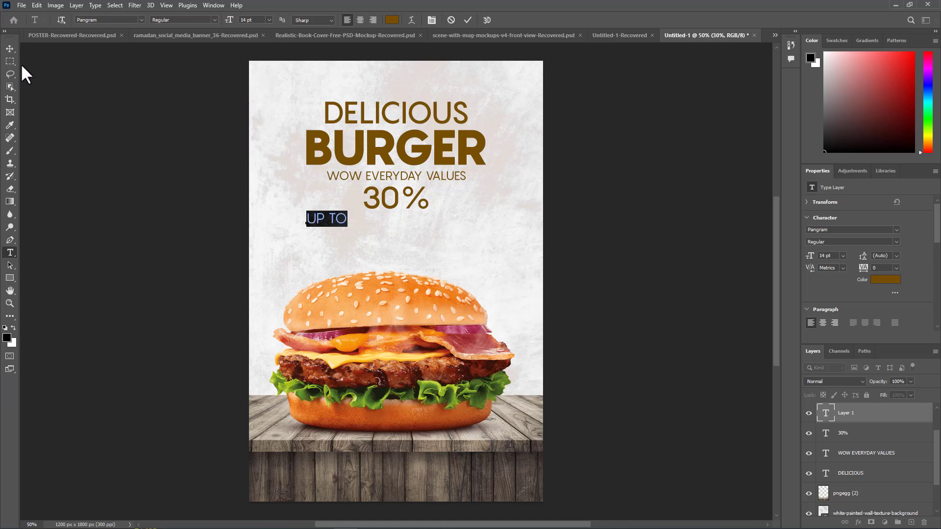
{"action": "left_click", "coordinate": [9, 47]}
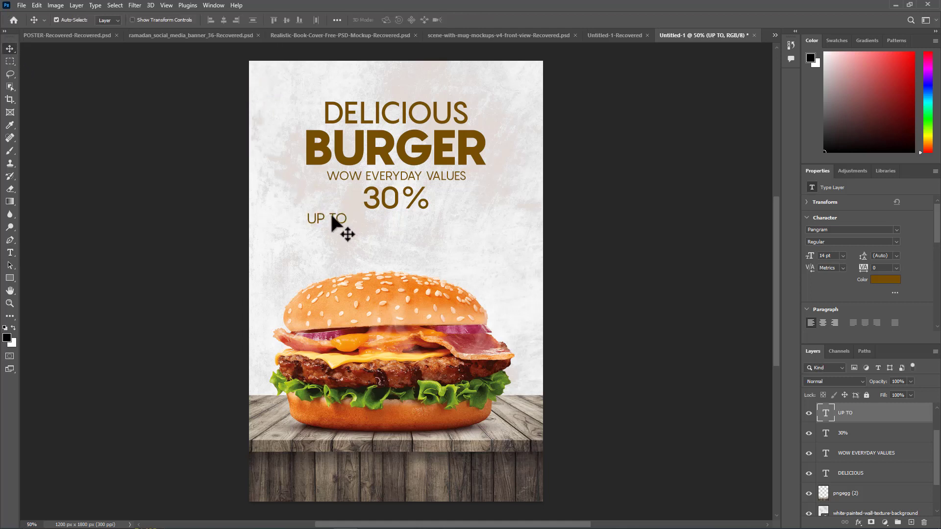
Step: Duplicate UP TO to the right of 30% and retype the copy as OFF
{"action": "mouse_move", "coordinate": [331, 215]}
{"action": "left_mouse_down"}
{"action": "mouse_move", "coordinate": [345, 197]}
{"action": "mouse_move", "coordinate": [456, 204]}
{"action": "mouse_move", "coordinate": [452, 195]}
{"action": "left_mouse_up"}
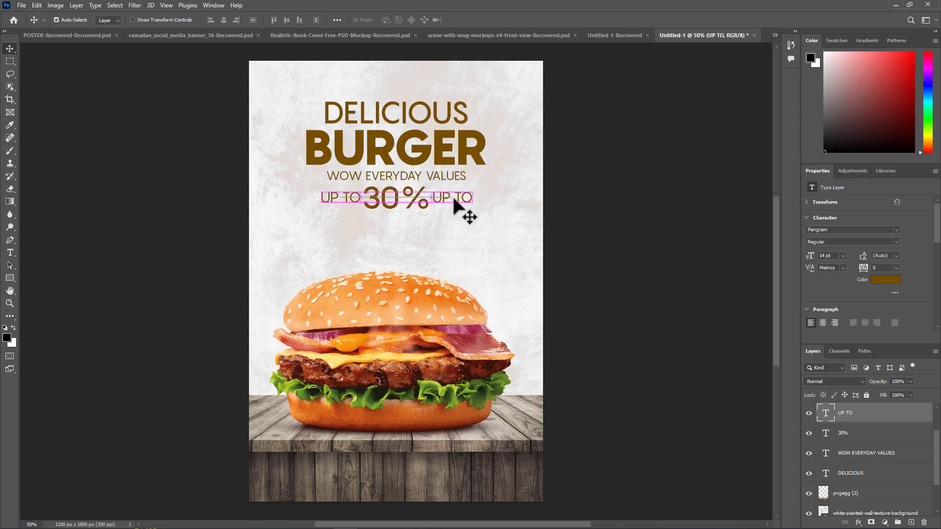
{"action": "double_click", "coordinate": [452, 196]}
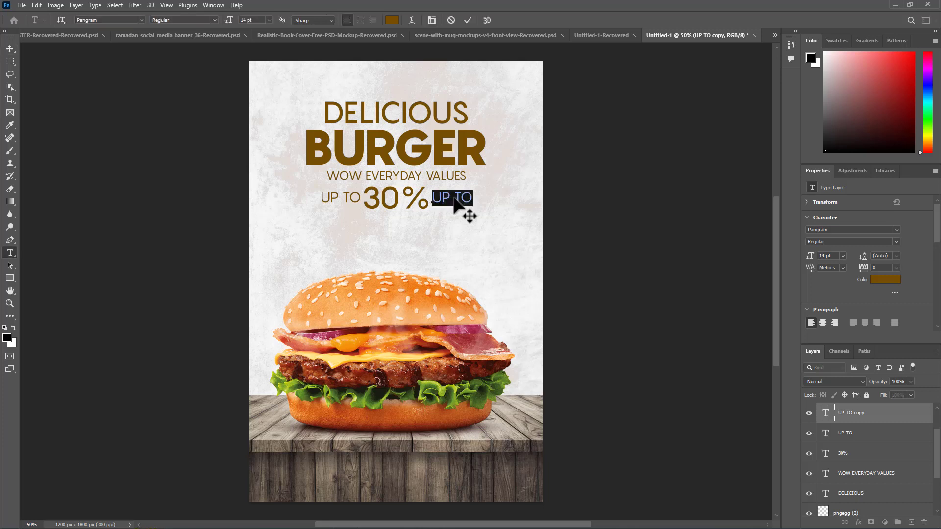
{"action": "type", "text": "OFF"}
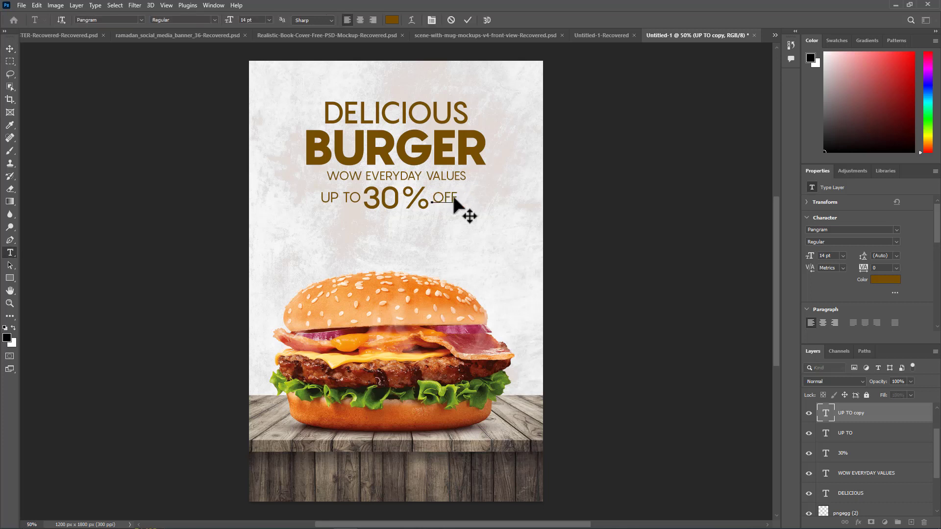
{"action": "left_click", "coordinate": [6, 48]}
Step: Shift OFF slightly right and draw a thin brown, stroke-free bar above UP TO
{"action": "left_click_drag", "start_coordinate": [445, 197], "coordinate": [453, 199]}
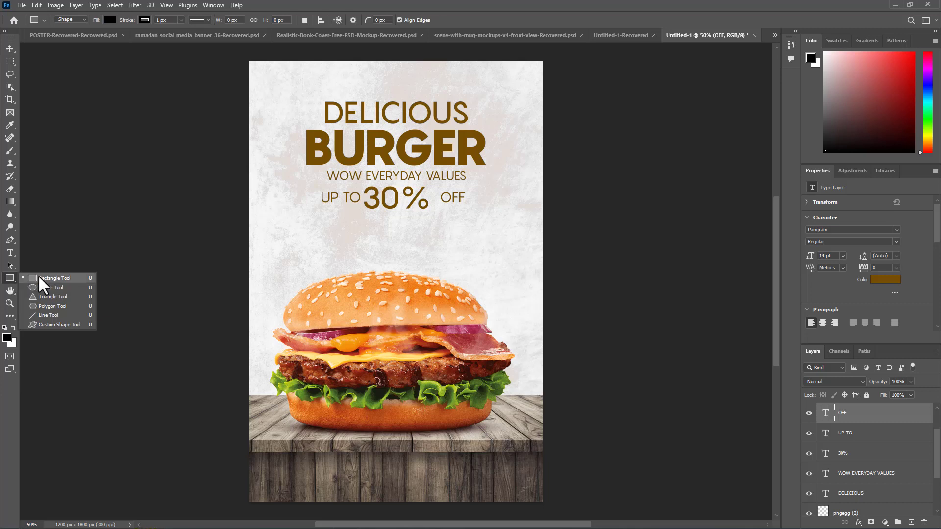
{"action": "left_click_drag", "start_coordinate": [7, 273], "coordinate": [38, 275]}
{"action": "left_click_drag", "start_coordinate": [321, 187], "coordinate": [361, 189]}
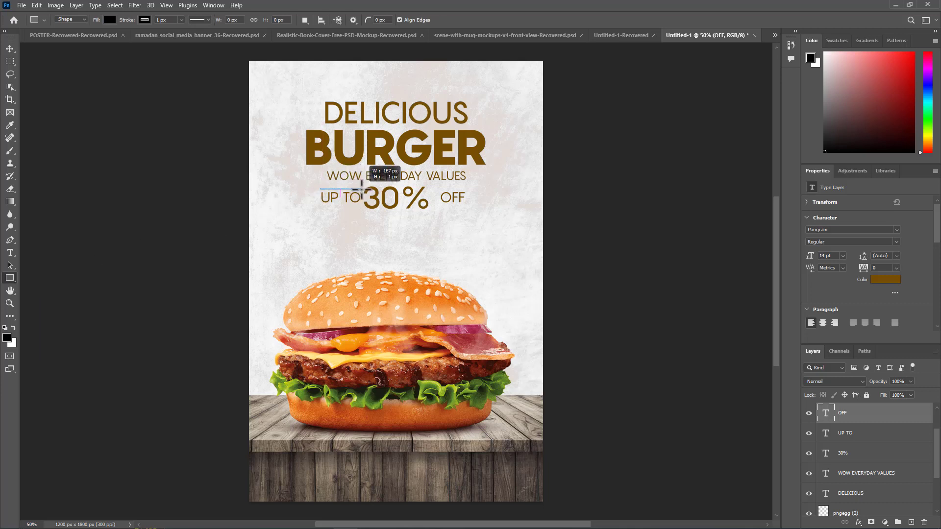
{"action": "left_click_drag", "start_coordinate": [362, 187], "coordinate": [361, 189]}
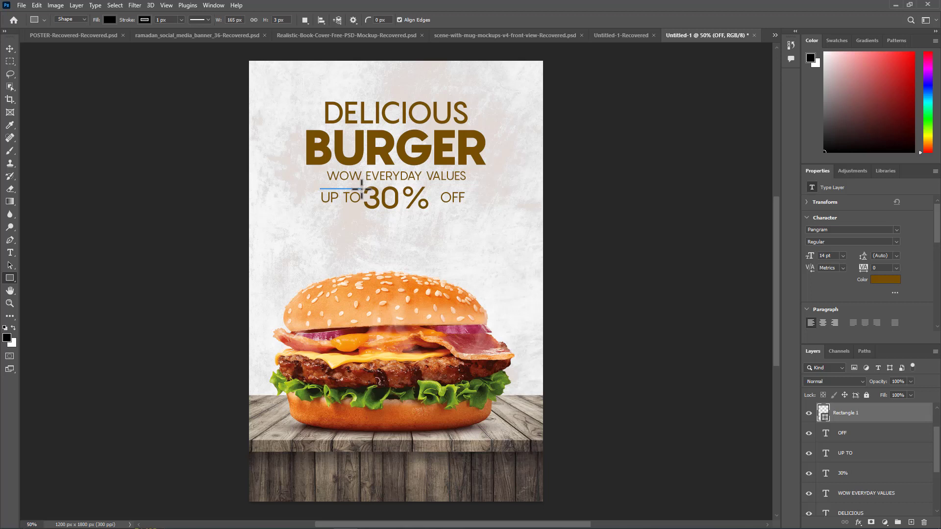
{"action": "left_click", "coordinate": [144, 19]}
{"action": "left_click", "coordinate": [87, 38]}
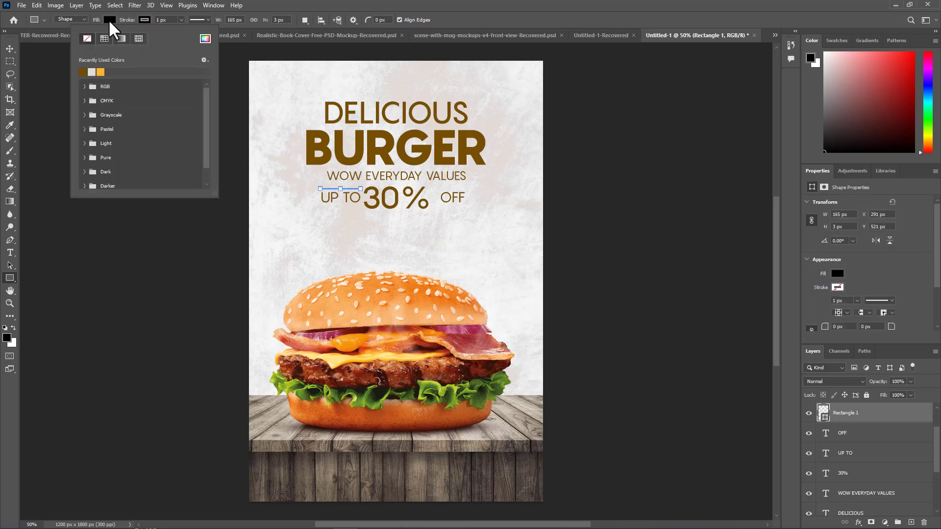
{"action": "left_click", "coordinate": [110, 20]}
{"action": "left_click", "coordinate": [48, 72]}
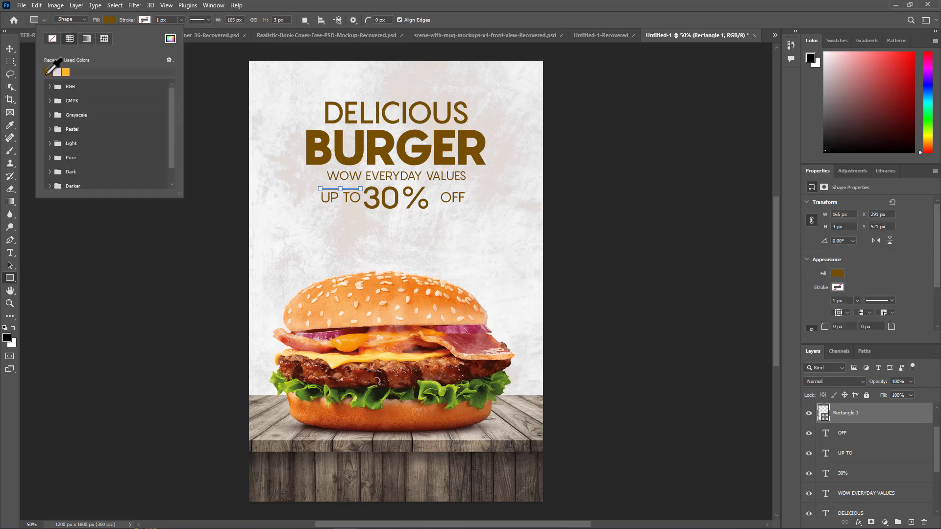
Step: Duplicate the thin brown bar below UP TO
{"action": "left_click", "coordinate": [10, 48]}
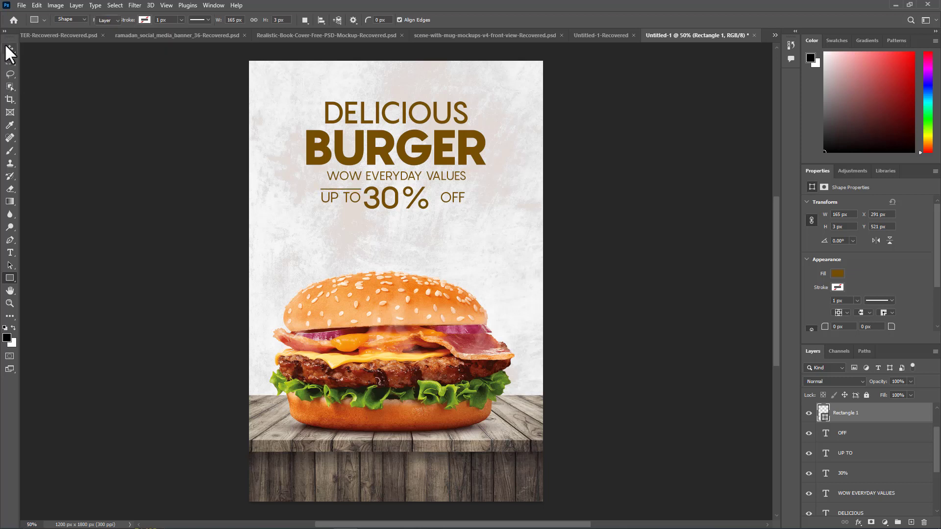
{"action": "left_click", "coordinate": [355, 191]}
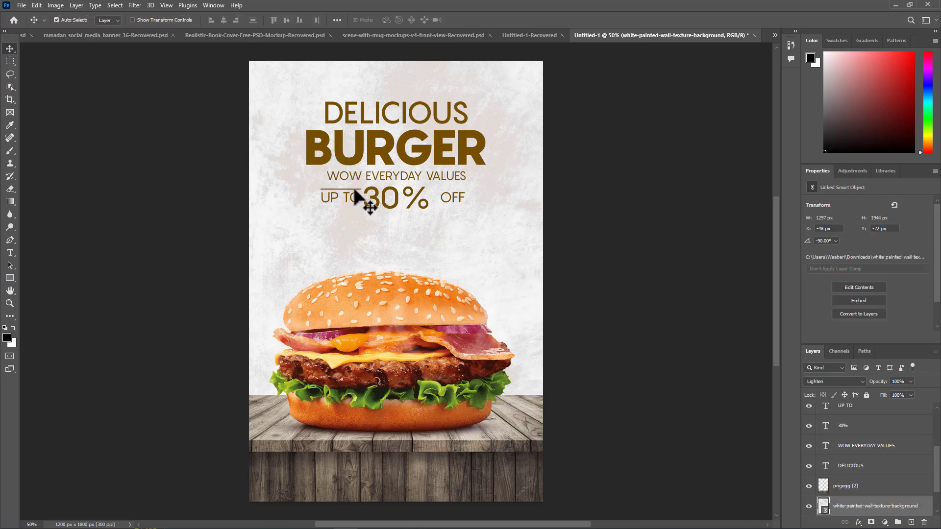
{"action": "left_click_drag", "start_coordinate": [354, 190], "coordinate": [358, 211]}
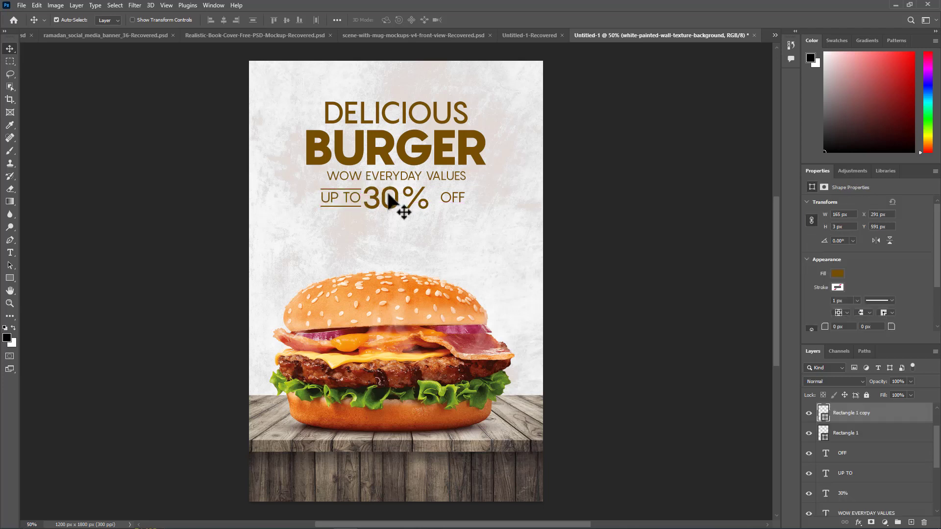
Step: Copy the pair of bars around UP TO over to frame OFF
{"action": "left_click", "coordinate": [882, 433], "text": "shift"}
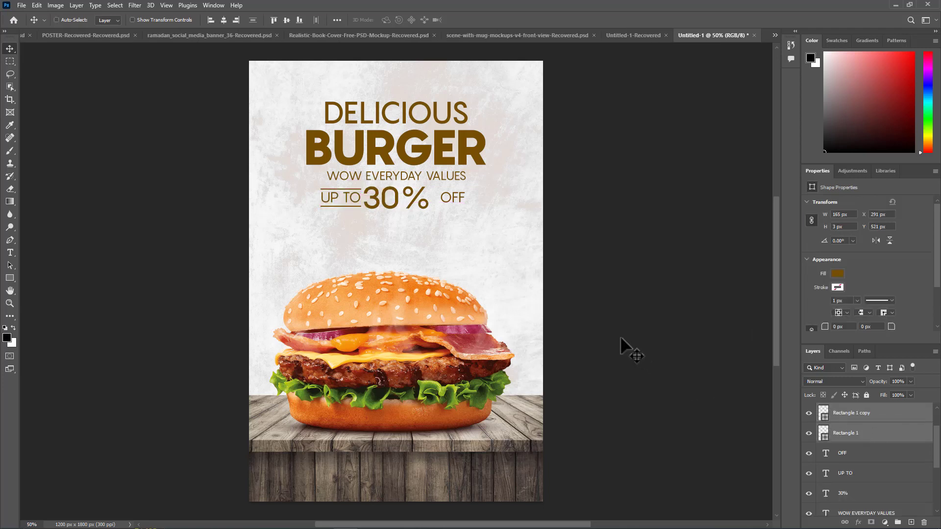
{"action": "left_click_drag", "start_coordinate": [351, 202], "coordinate": [392, 213]}
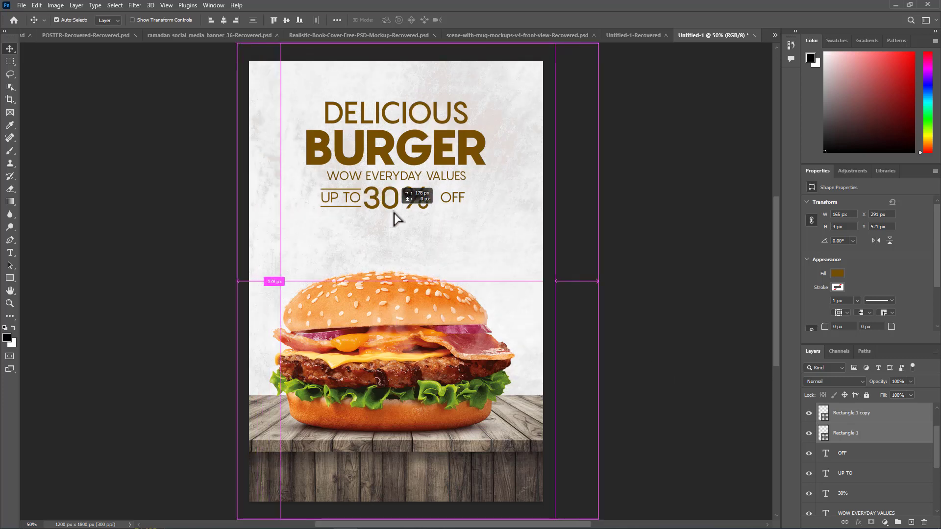
{"action": "key", "text": "ctrl+z"}
{"action": "key", "text": "ctrl+z"}
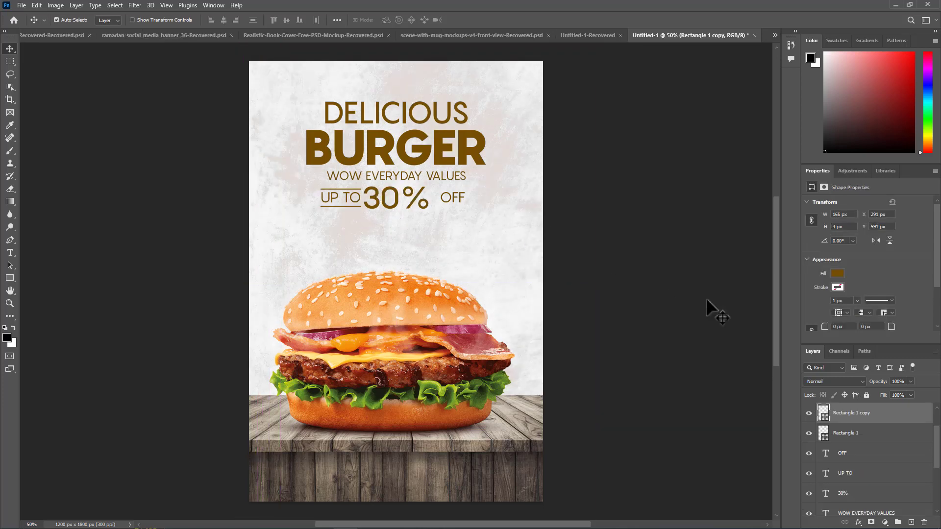
{"action": "left_click", "coordinate": [872, 433], "text": "shift"}
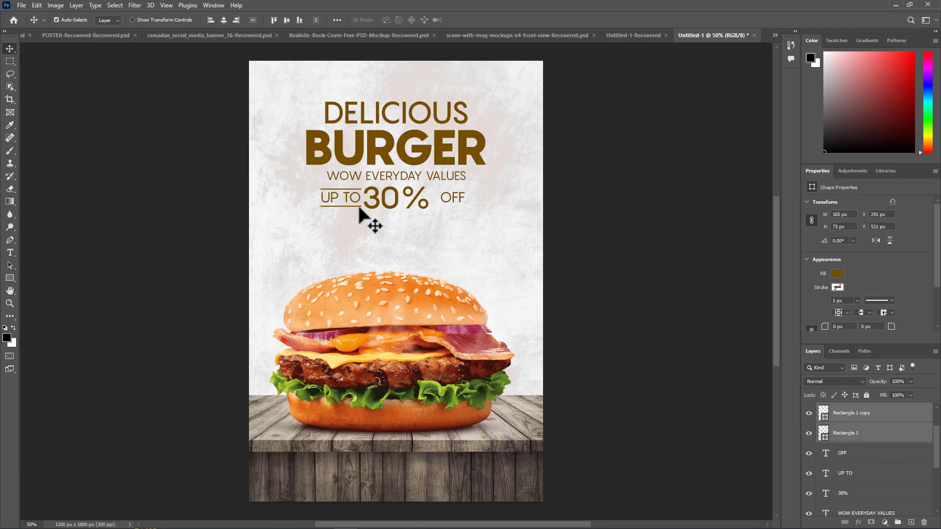
{"action": "key", "text": "ctrl+plus"}
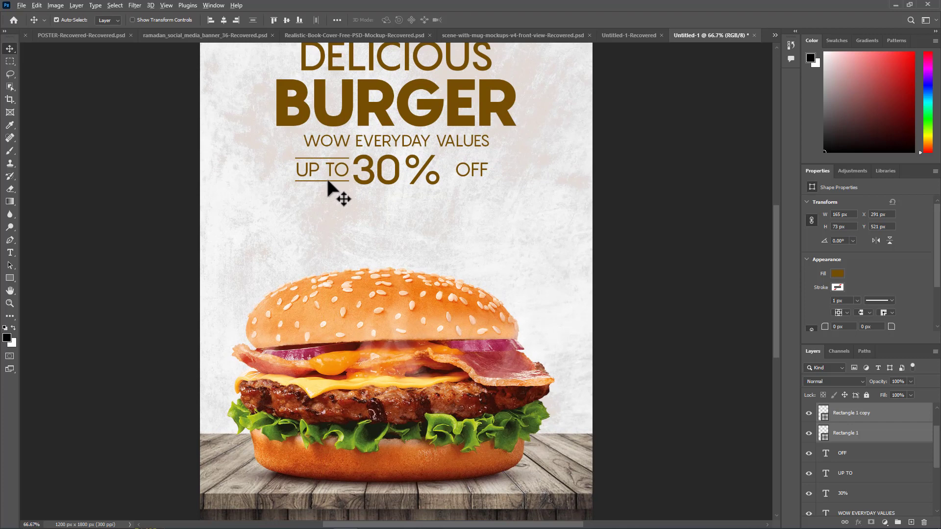
{"action": "left_click_drag", "start_coordinate": [329, 182], "coordinate": [486, 198]}
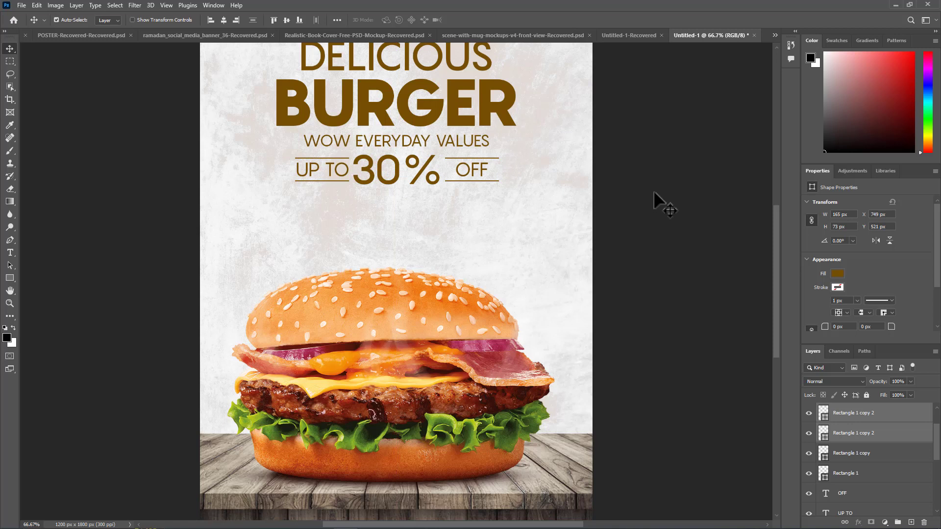
Step: Nudge the 30% text slightly to the right
{"action": "left_click", "coordinate": [430, 180]}
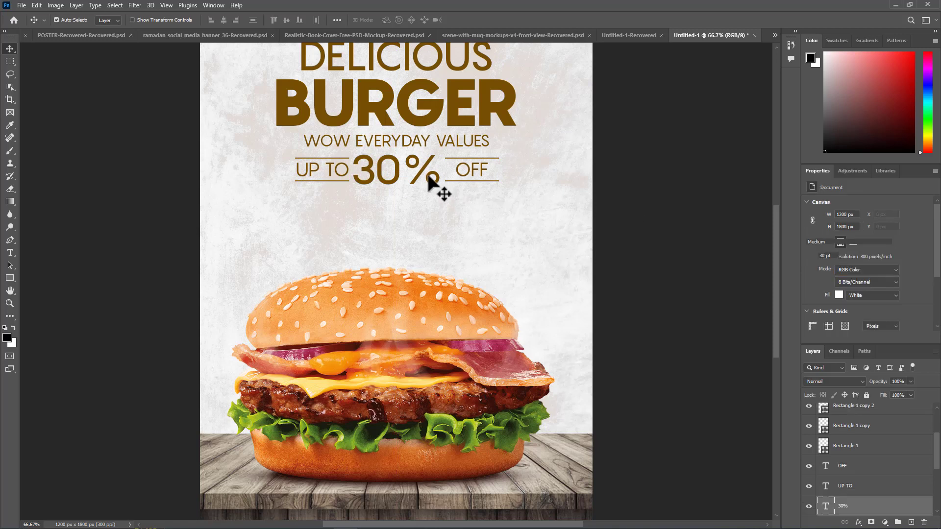
{"action": "left_click_drag", "start_coordinate": [430, 181], "coordinate": [410, 169]}
{"action": "left_click", "coordinate": [709, 210]}
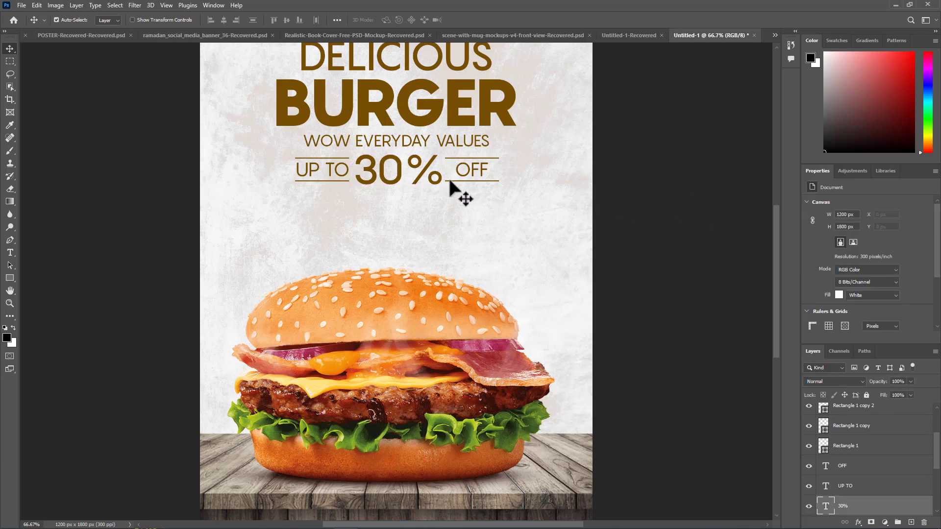
{"action": "key", "text": "Right"}
{"action": "key", "text": "Right"}
{"action": "key", "text": "Right"}
{"action": "key", "text": "Right"}
{"action": "key", "text": "Right"}
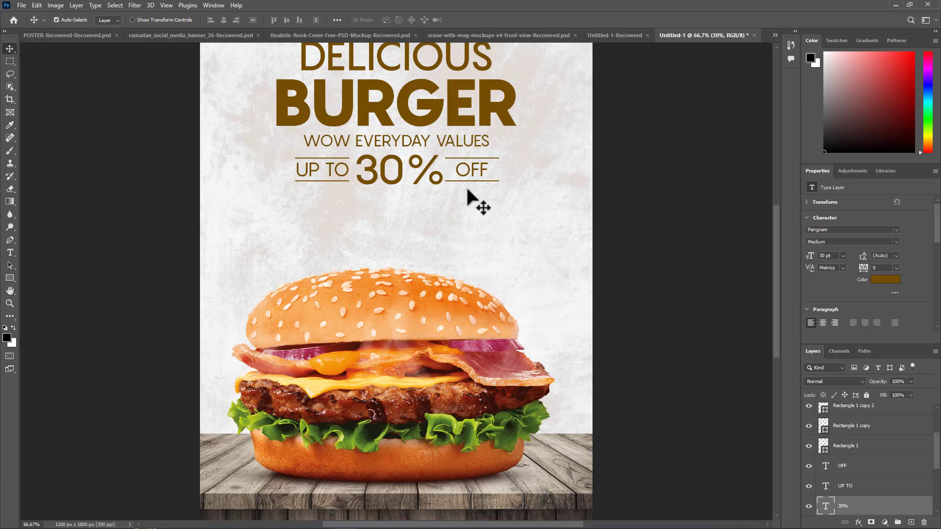
{"action": "left_click", "coordinate": [481, 234]}
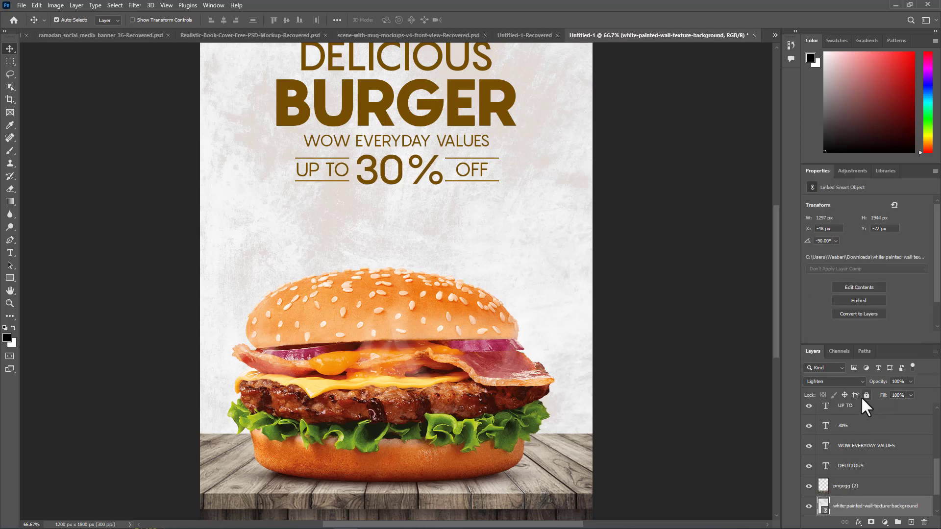
Step: Shrink the UP TO 30% OFF offer group with Free Transform
{"action": "left_click", "coordinate": [284, 173]}
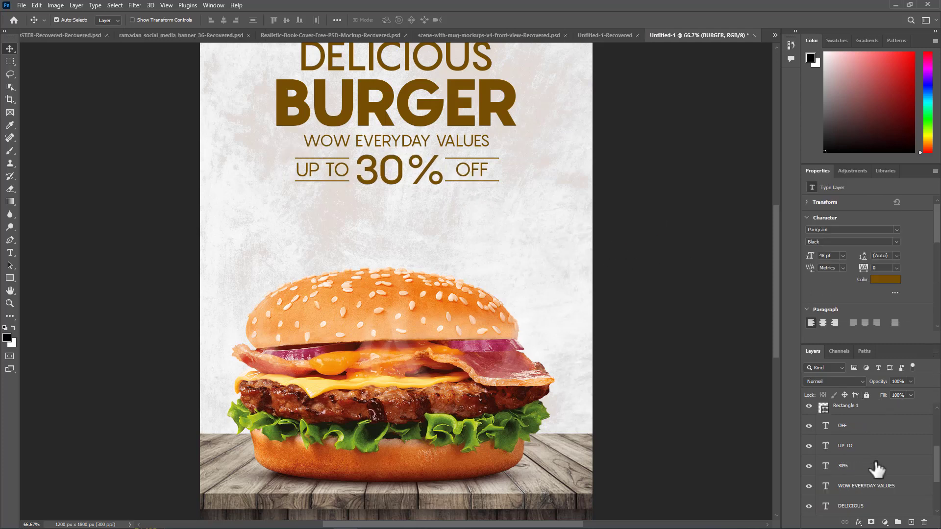
{"action": "left_click", "coordinate": [875, 465]}
{"action": "scroll", "coordinate": [875, 444], "scroll_direction": "up", "scroll_amount": 3}
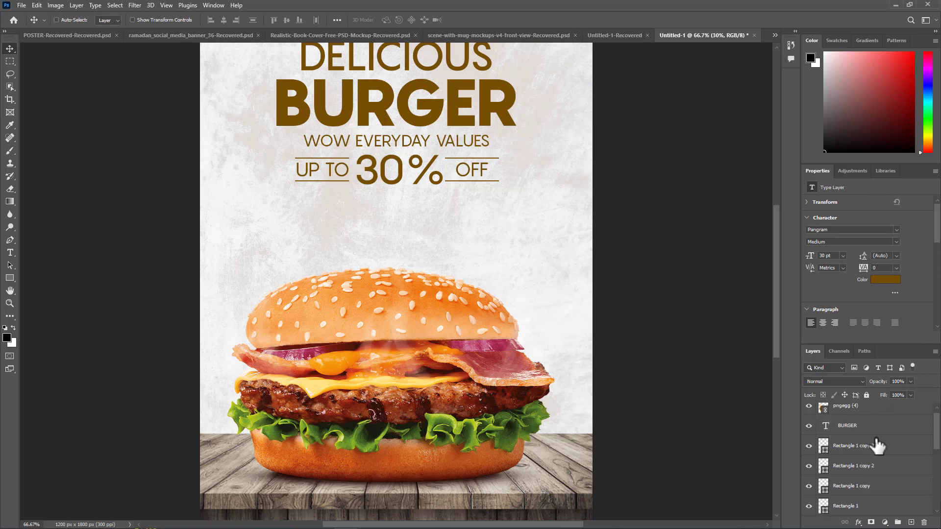
{"action": "left_click", "coordinate": [877, 445], "text": "shift"}
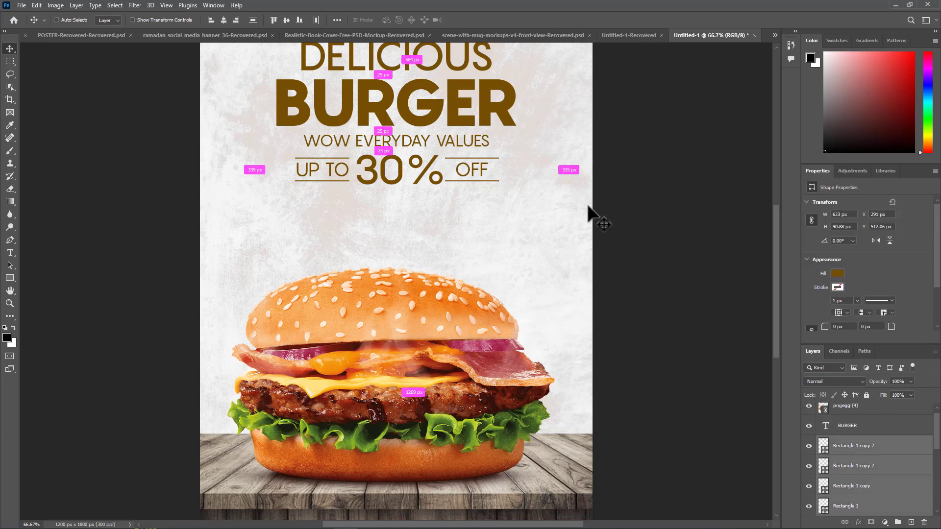
{"action": "key", "text": "ctrl+t"}
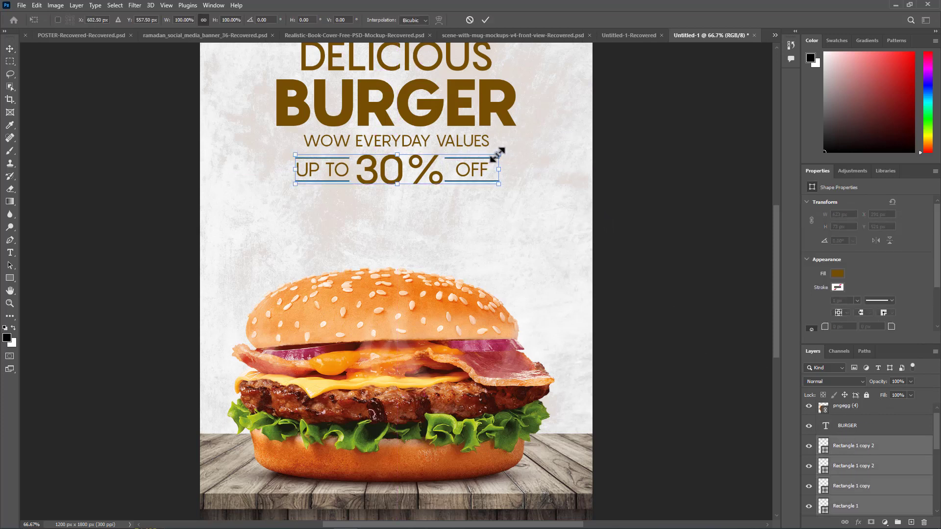
{"action": "left_click_drag", "start_coordinate": [499, 154], "coordinate": [473, 160]}
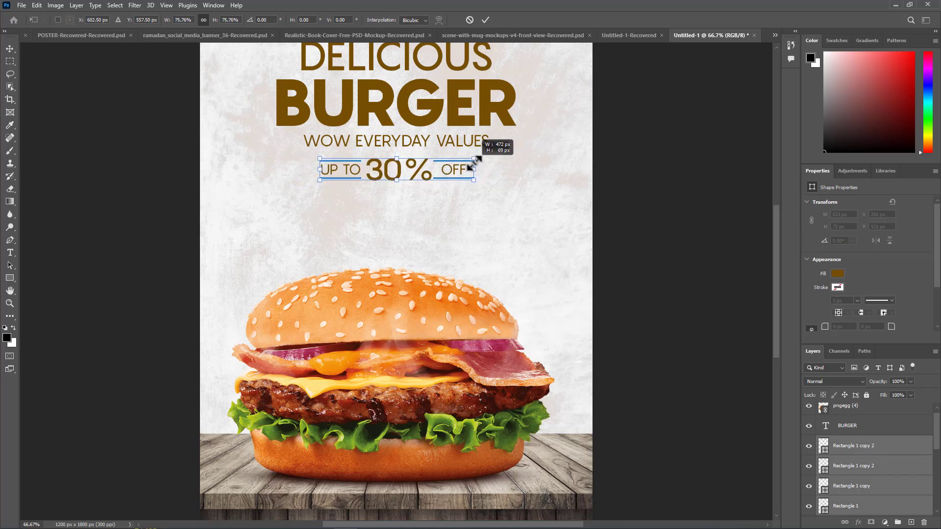
{"action": "key", "text": "Return"}
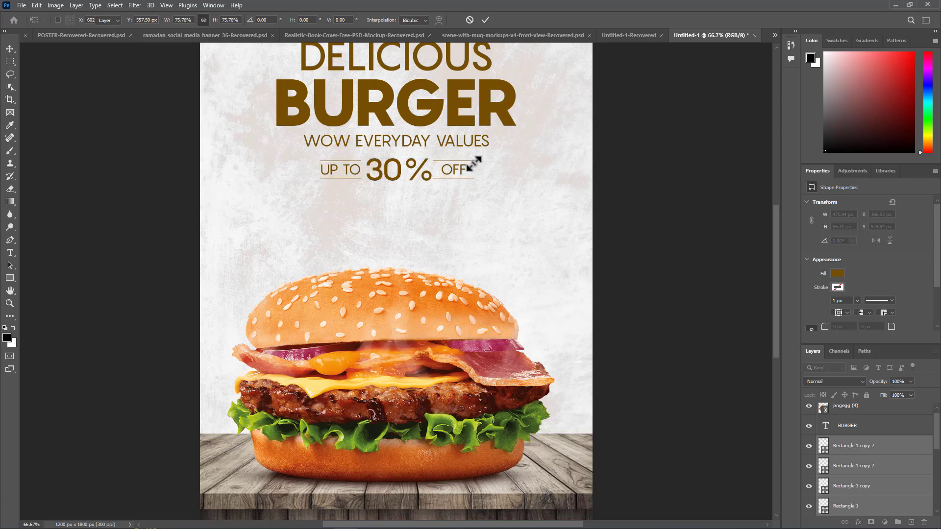
Step: Shrink the UP TO 30% OFF group slightly more and fine-tune its vertical position
{"action": "scroll", "coordinate": [476, 162], "scroll_direction": "down", "scroll_amount": 2}
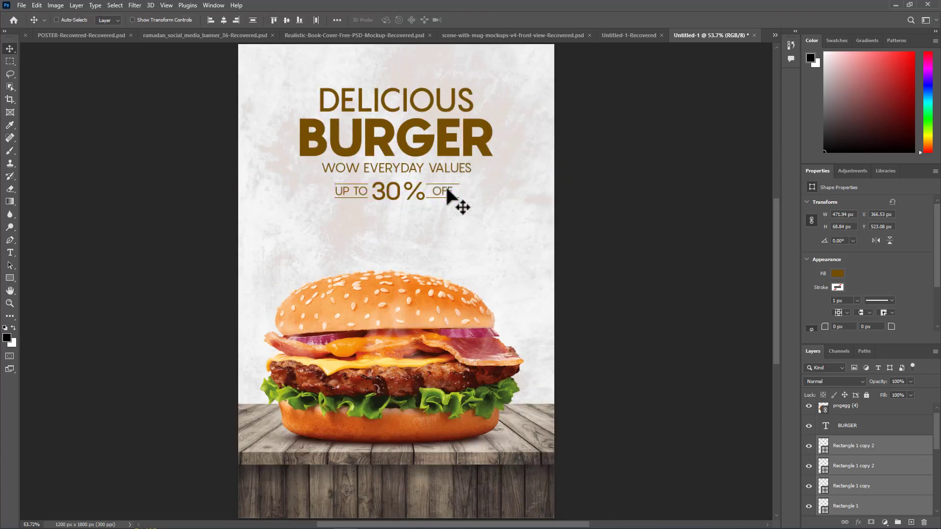
{"action": "key", "text": "ctrl+t"}
{"action": "left_click_drag", "start_coordinate": [458, 182], "coordinate": [447, 185]}
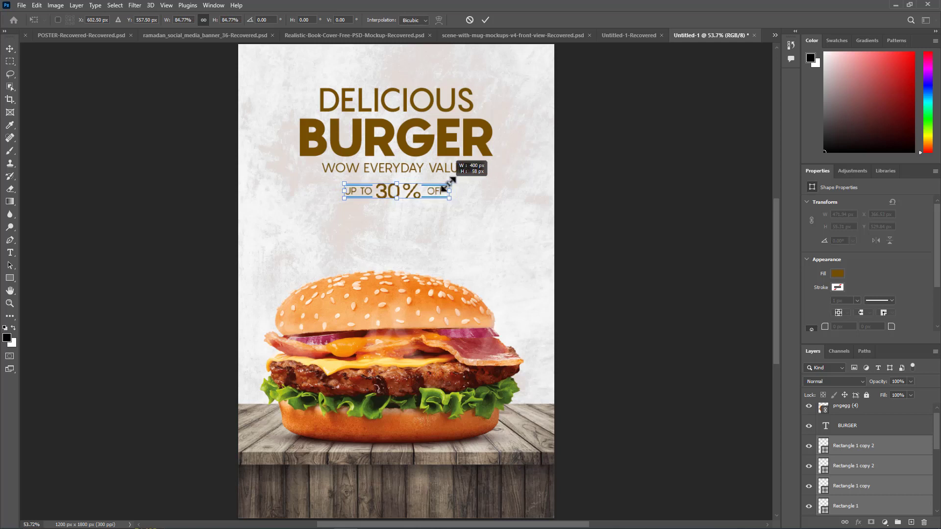
{"action": "key", "text": "Return"}
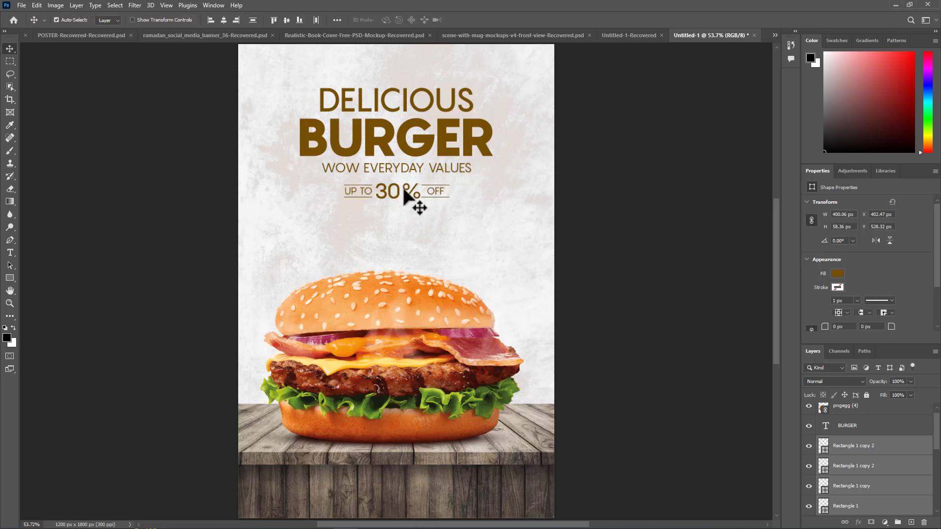
{"action": "left_click_drag", "start_coordinate": [398, 190], "coordinate": [399, 187]}
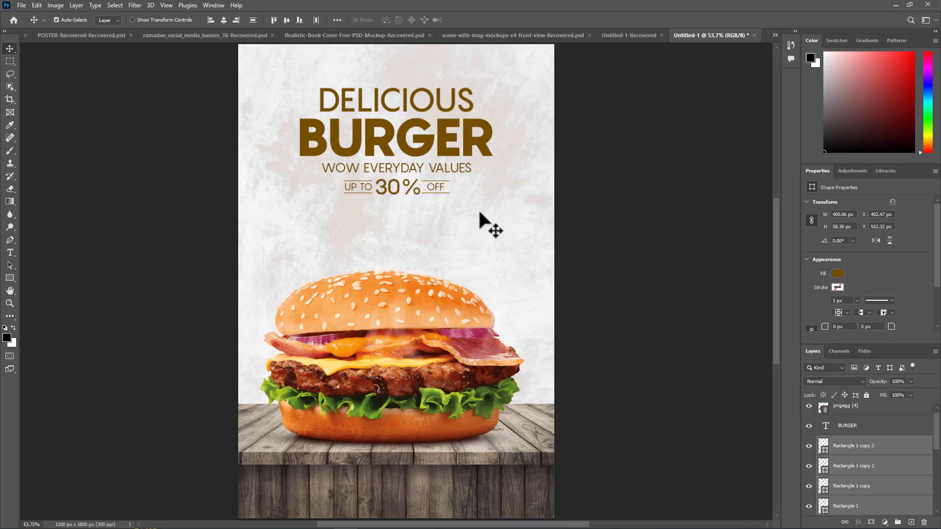
{"action": "left_click_drag", "start_coordinate": [412, 186], "coordinate": [413, 191]}
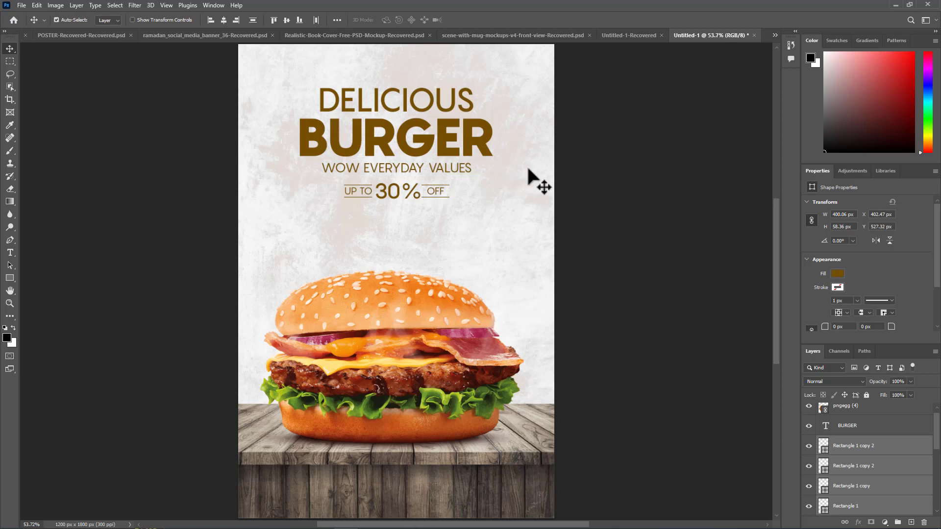
Step: Resize the WOW EVERYDAY VALUES tagline from 12 pt to 13 pt
{"action": "left_click", "coordinate": [433, 166]}
{"action": "double_click", "coordinate": [433, 169]}
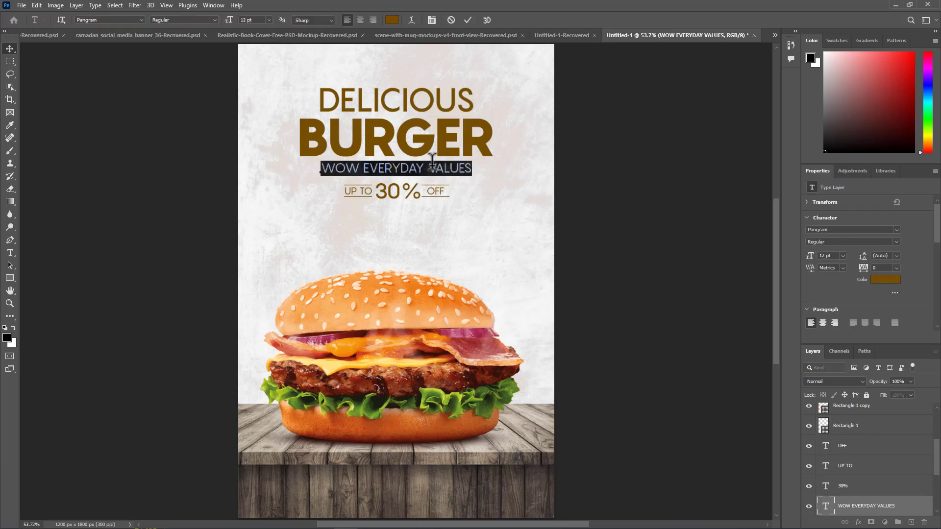
{"action": "left_click_drag", "start_coordinate": [232, 23], "coordinate": [230, 25]}
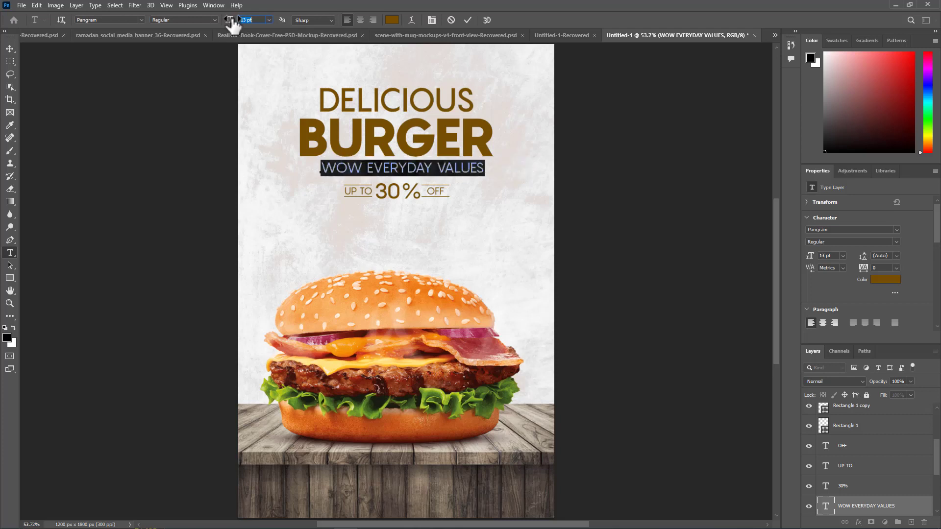
{"action": "left_click", "coordinate": [10, 48]}
Step: Align the tagline to the horizontal centre of the whole canvas, then deselect
{"action": "left_click", "coordinate": [56, 20]}
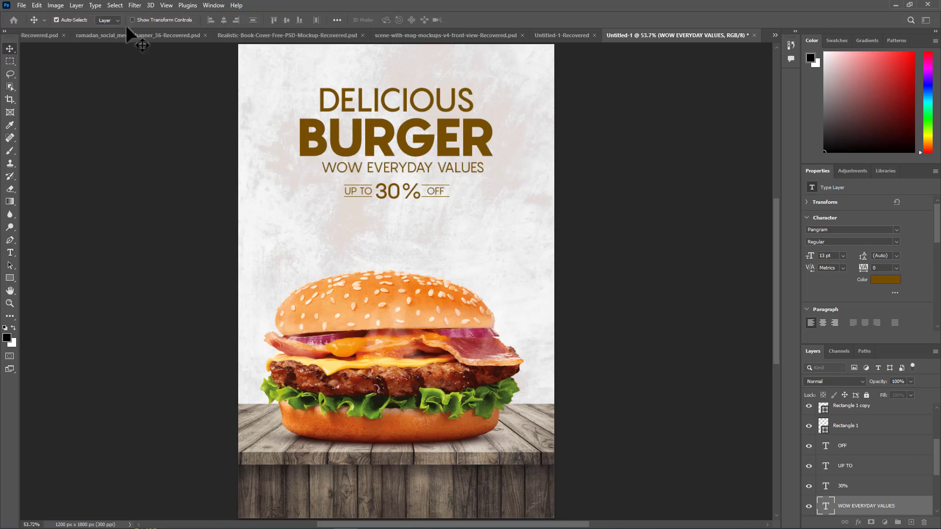
{"action": "key", "text": "ctrl+a"}
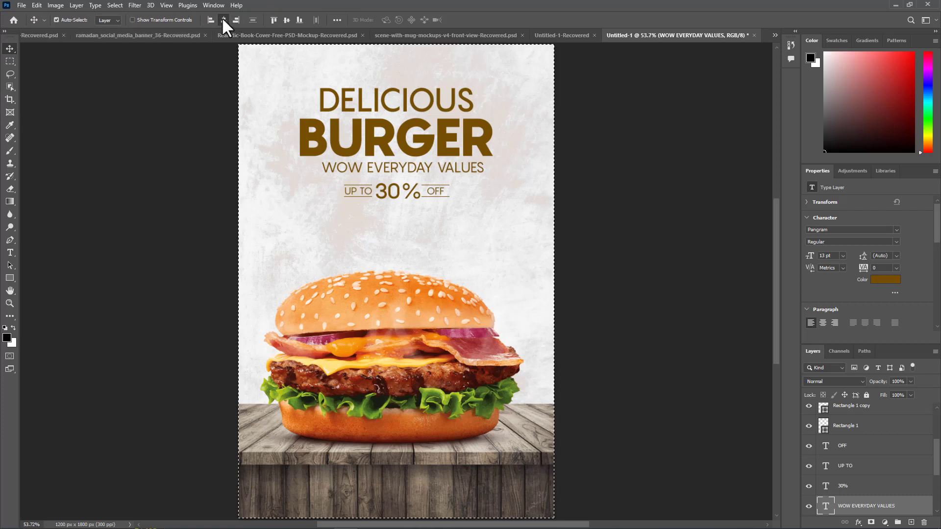
{"action": "left_click", "coordinate": [223, 18]}
{"action": "key", "text": "ctrl+d"}
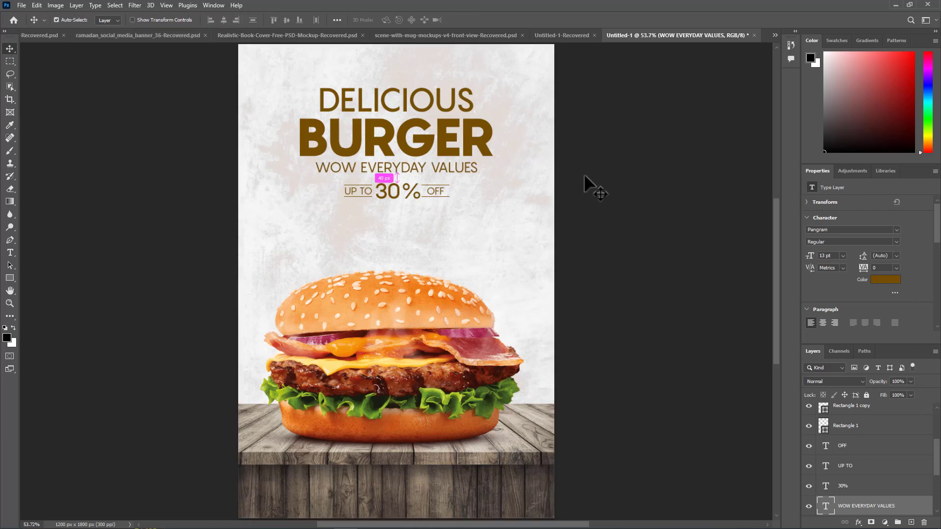
Step: Recolour the BURGER headline a darker, redder brown
{"action": "left_click", "coordinate": [397, 146]}
{"action": "double_click", "coordinate": [396, 146]}
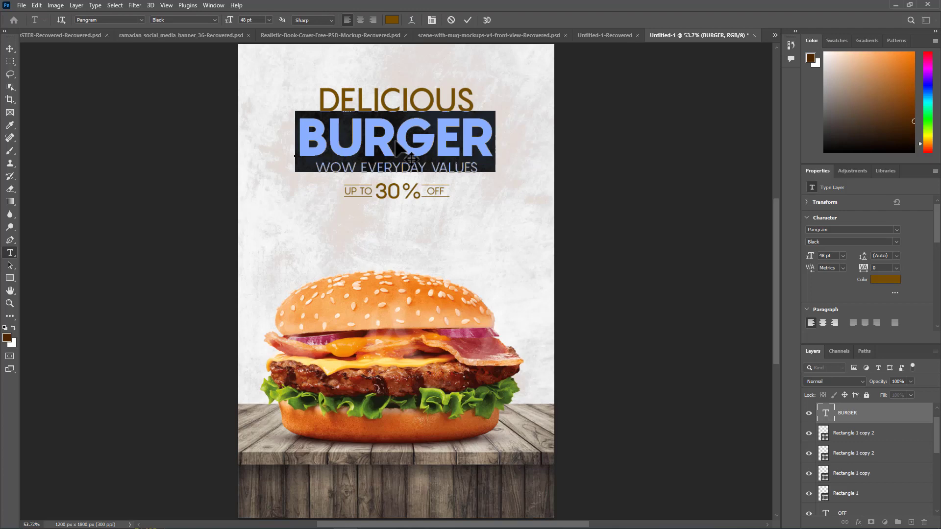
{"action": "left_click", "coordinate": [392, 20]}
{"action": "left_click", "coordinate": [549, 120]}
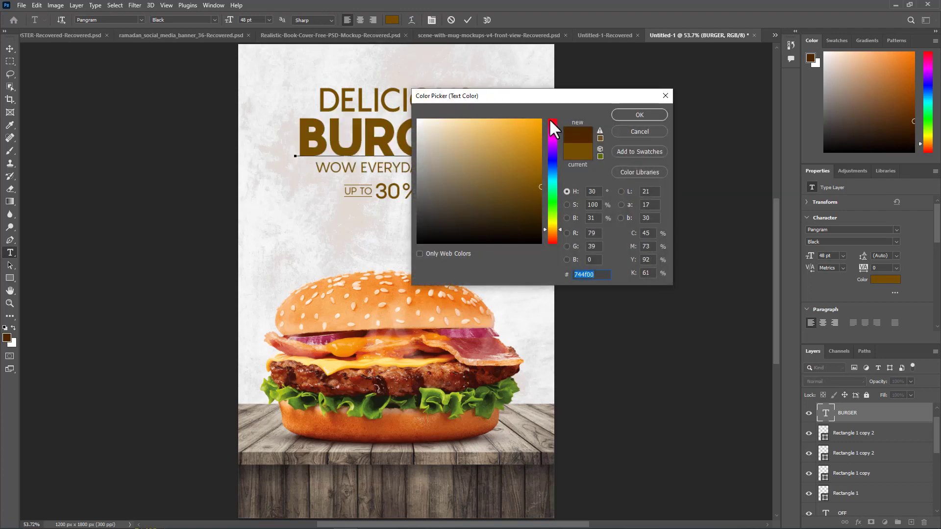
{"action": "left_click", "coordinate": [633, 114]}
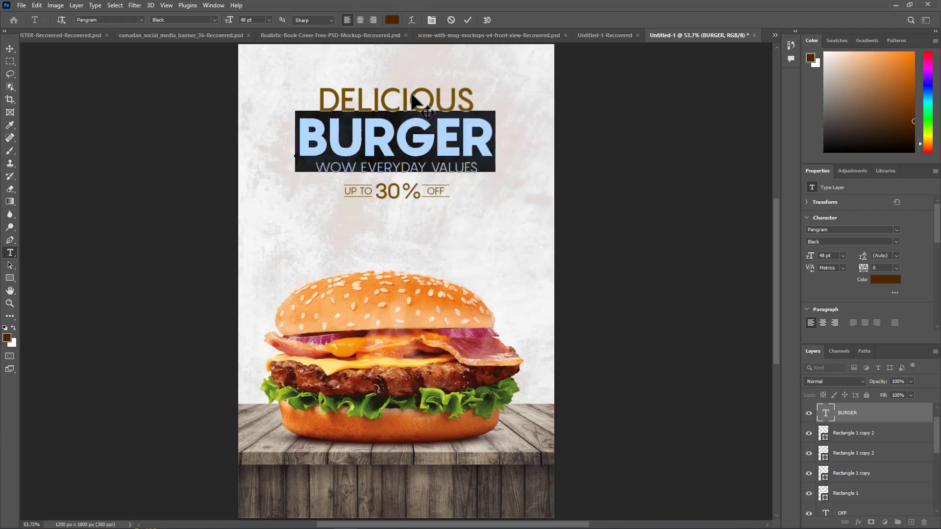
{"action": "left_click", "coordinate": [10, 49]}
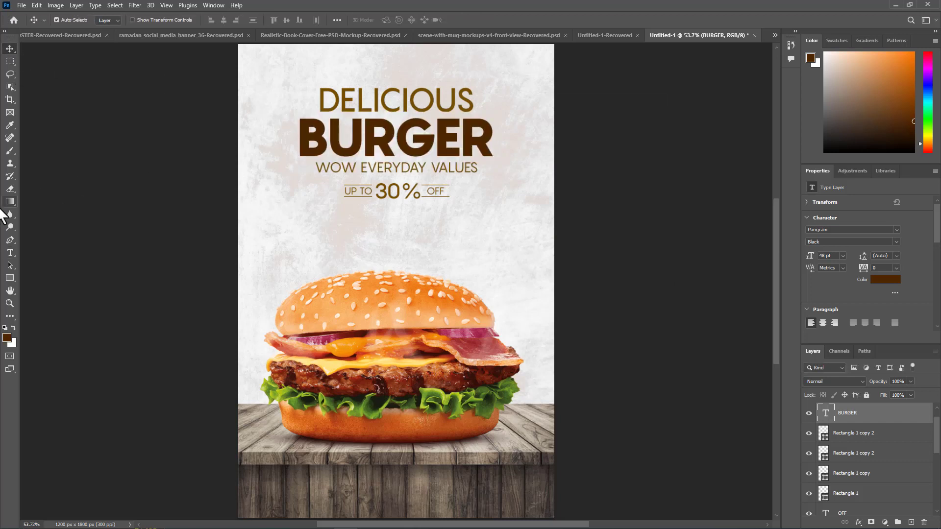
Step: Recolour the DELICIOUS text to dark brown 4f2700
{"action": "left_click", "coordinate": [9, 254]}
{"action": "left_click", "coordinate": [344, 99]}
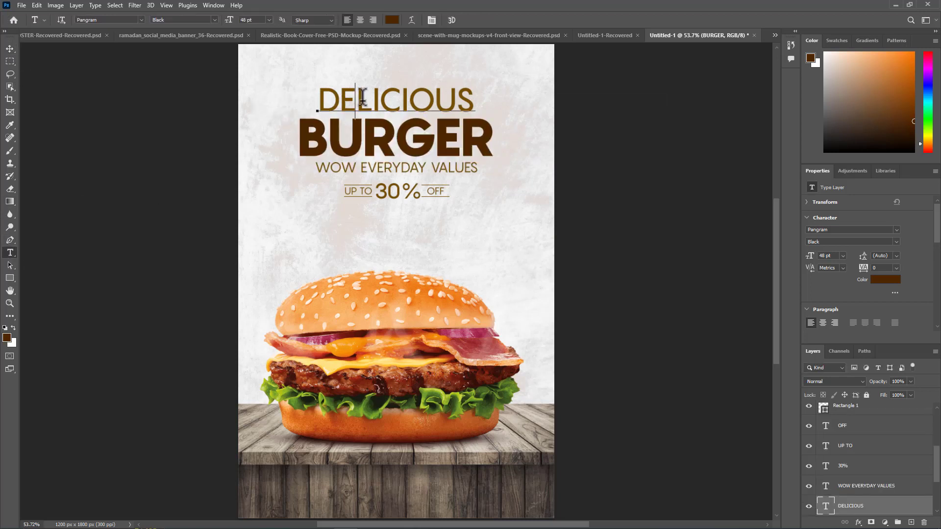
{"action": "double_click", "coordinate": [344, 99]}
{"action": "left_click", "coordinate": [392, 20]}
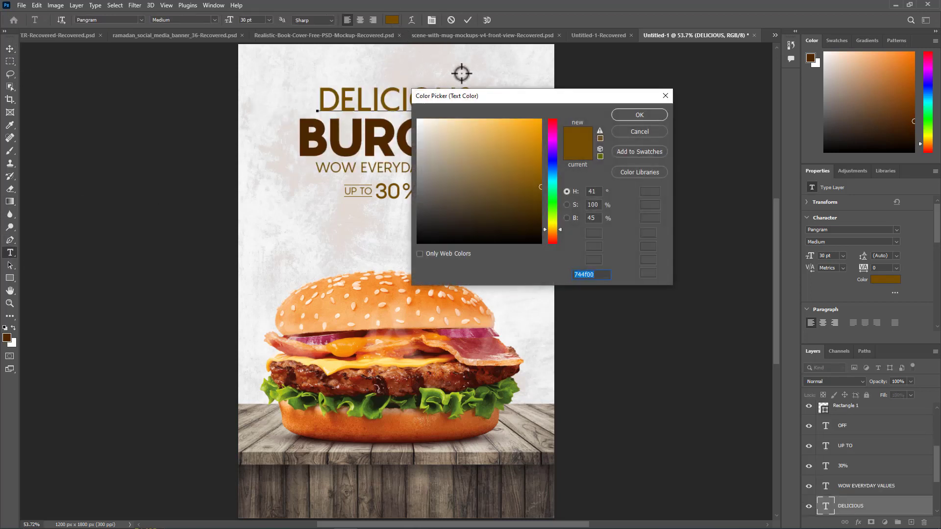
{"action": "type", "text": "4f2700"}
{"action": "left_click", "coordinate": [623, 114]}
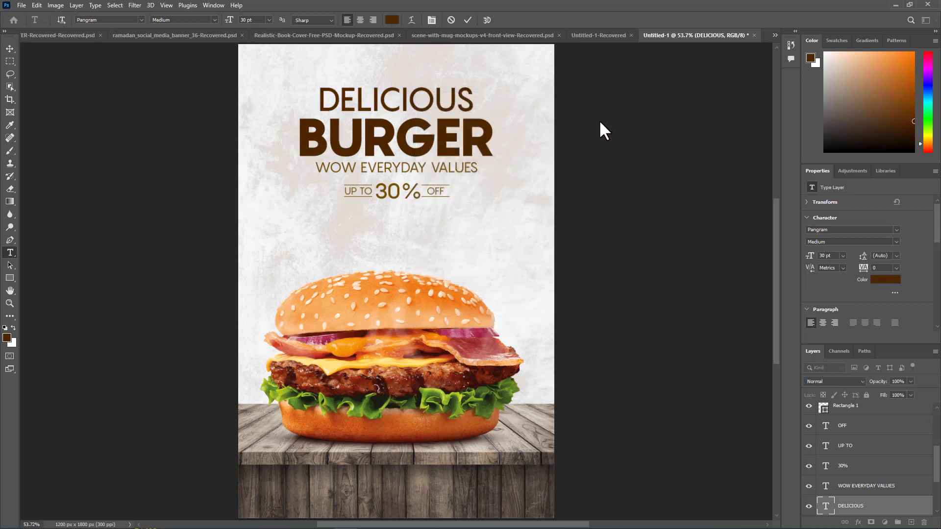
{"action": "left_click", "coordinate": [13, 49]}
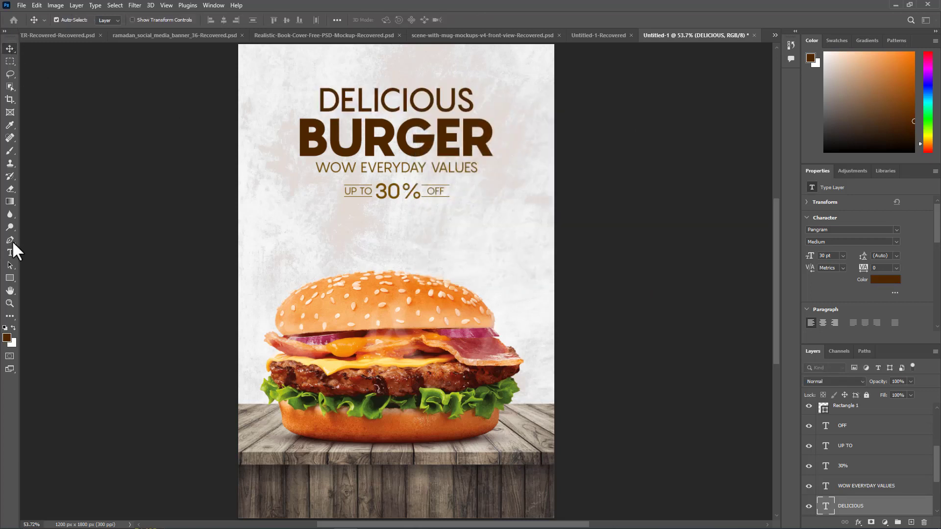
Step: Recolour the WOW EVERYDAY VALUES tagline to dark brown 4f2700
{"action": "left_click", "coordinate": [10, 252]}
{"action": "left_click", "coordinate": [382, 165]}
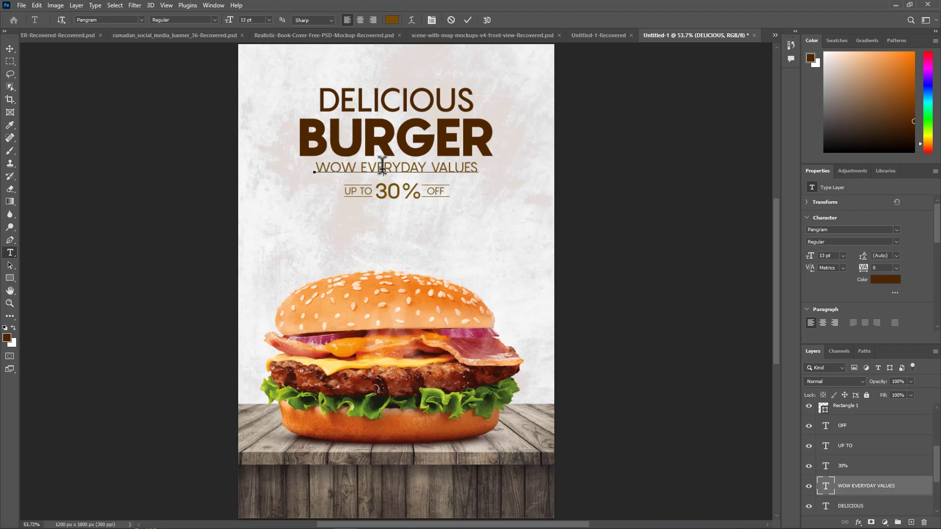
{"action": "key", "text": "ctrl+a"}
{"action": "left_click", "coordinate": [392, 21]}
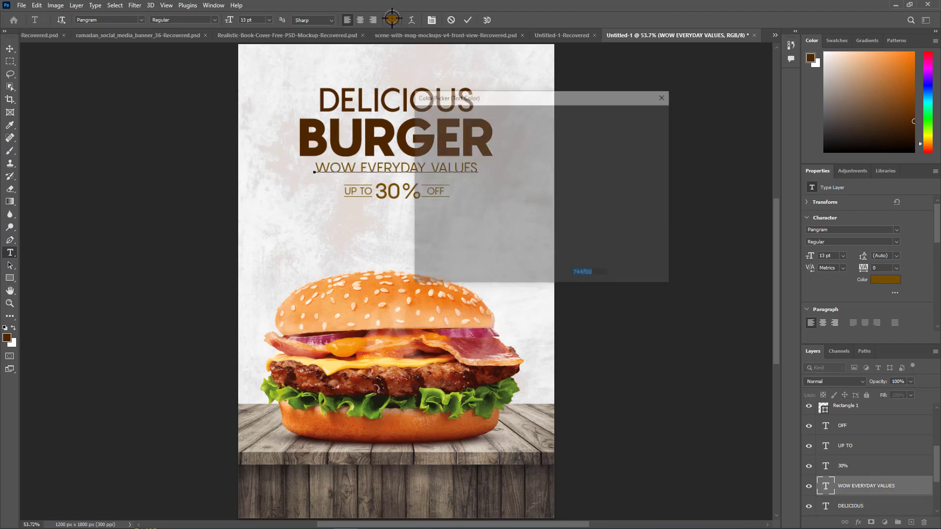
{"action": "type", "text": "4f2700"}
{"action": "left_click", "coordinate": [637, 117]}
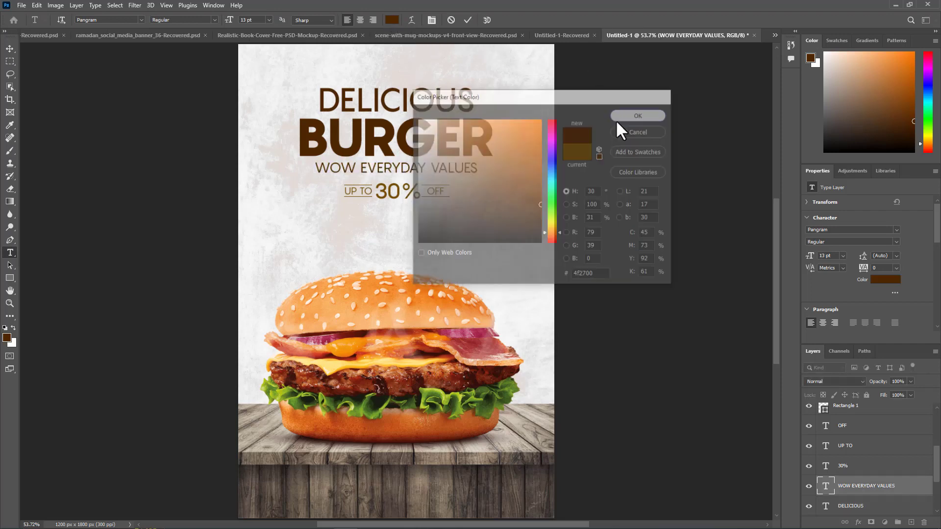
{"action": "key", "text": "ctrl+Return"}
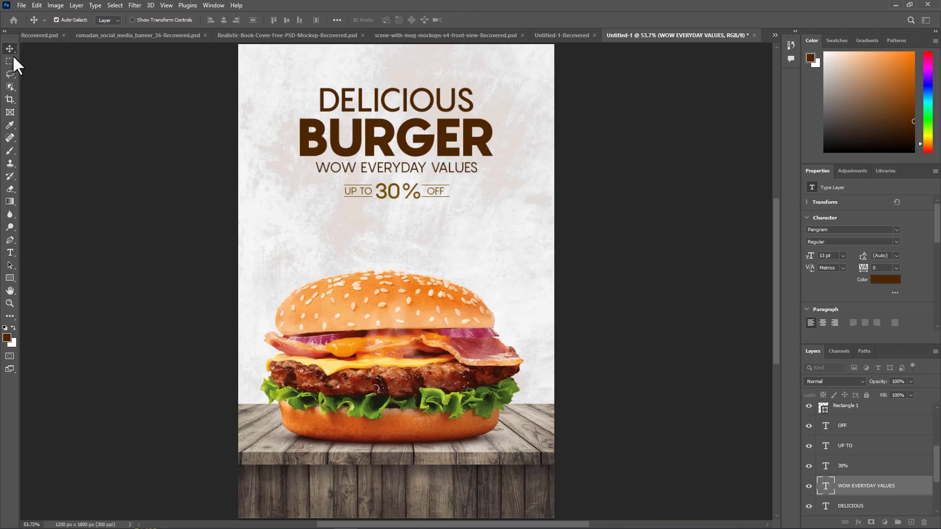
Step: Recolour the 30% text to the same dark brown
{"action": "left_click", "coordinate": [387, 192]}
{"action": "key", "text": "ctrl+a"}
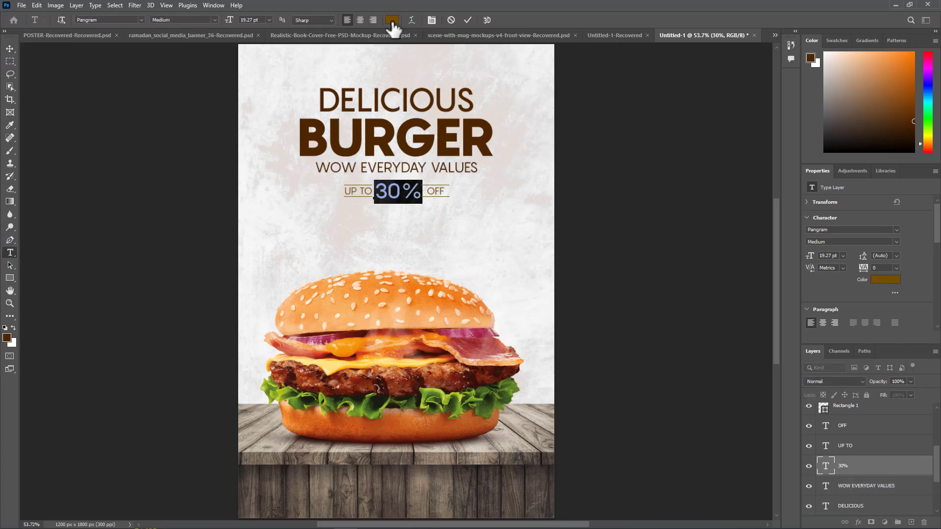
{"action": "left_click", "coordinate": [392, 19]}
{"action": "key", "text": "ctrl+v"}
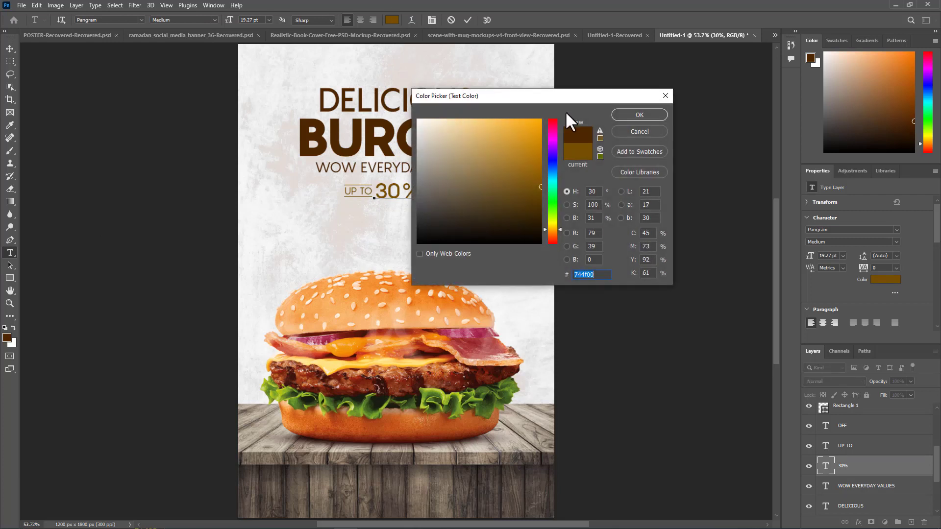
{"action": "left_click", "coordinate": [639, 115]}
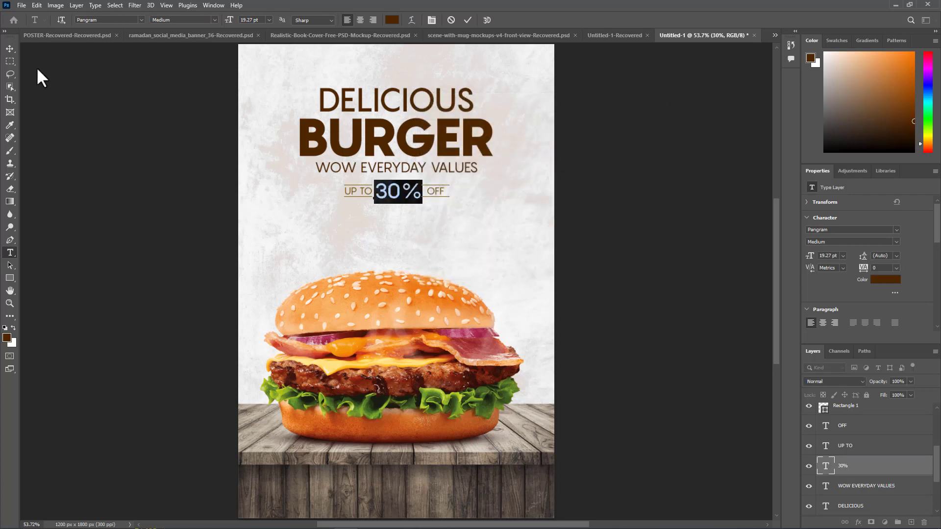
{"action": "left_click", "coordinate": [11, 51]}
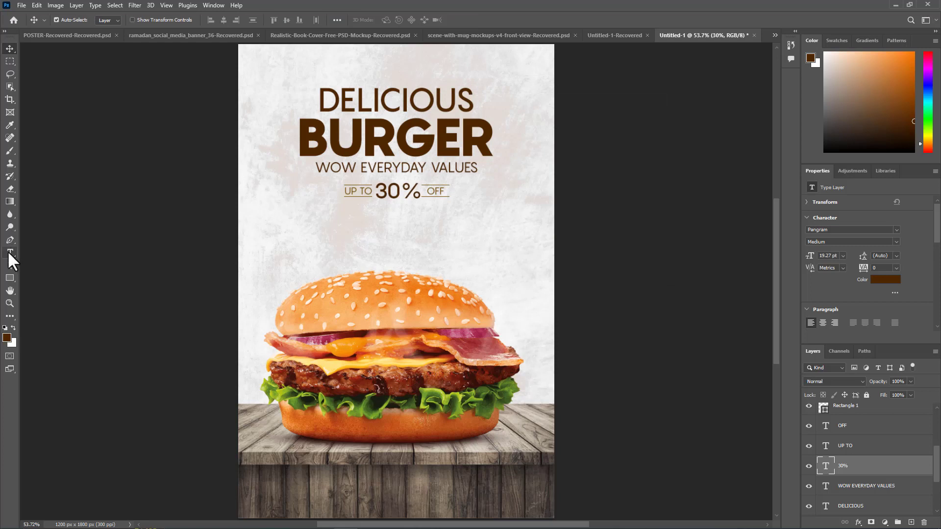
Step: Recolour the UP TO text dark brown
{"action": "left_click", "coordinate": [10, 253]}
{"action": "left_click", "coordinate": [359, 190]}
{"action": "triple_click", "coordinate": [360, 191]}
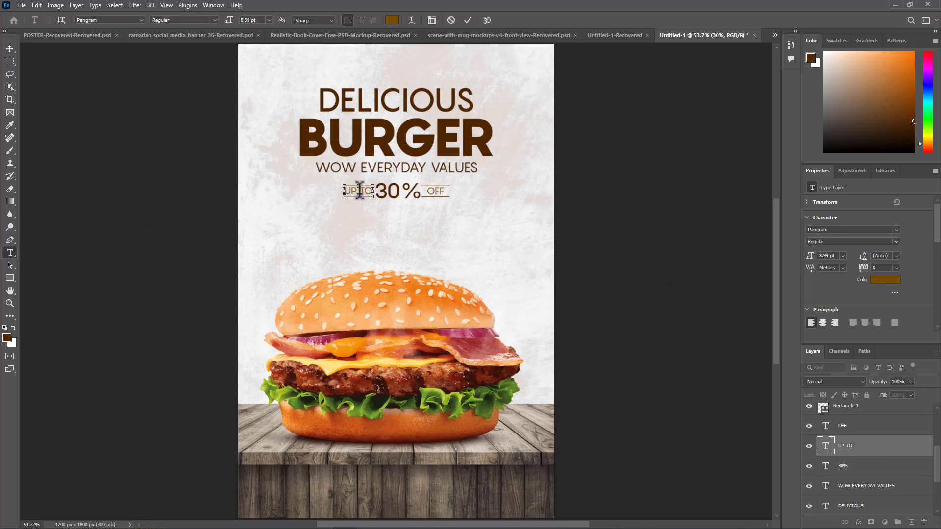
{"action": "left_click", "coordinate": [393, 20]}
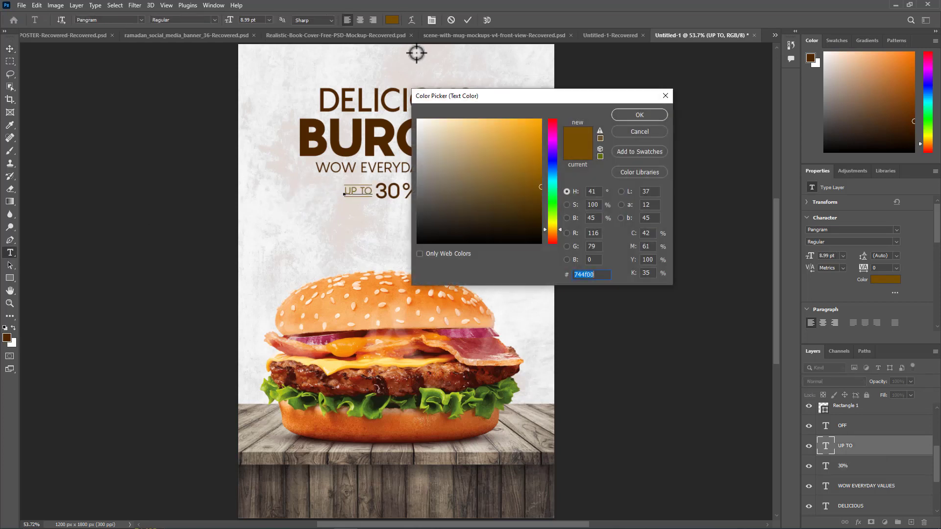
{"action": "left_click", "coordinate": [454, 58]}
{"action": "left_click", "coordinate": [638, 115]}
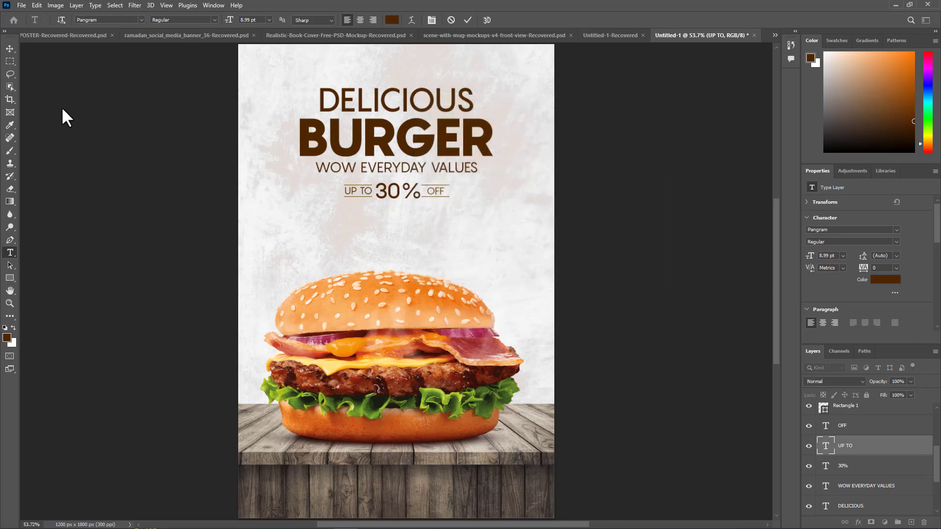
{"action": "left_click", "coordinate": [10, 48]}
Step: Recolour the OFF text to dark brown 4f2a09
{"action": "left_click", "coordinate": [10, 252]}
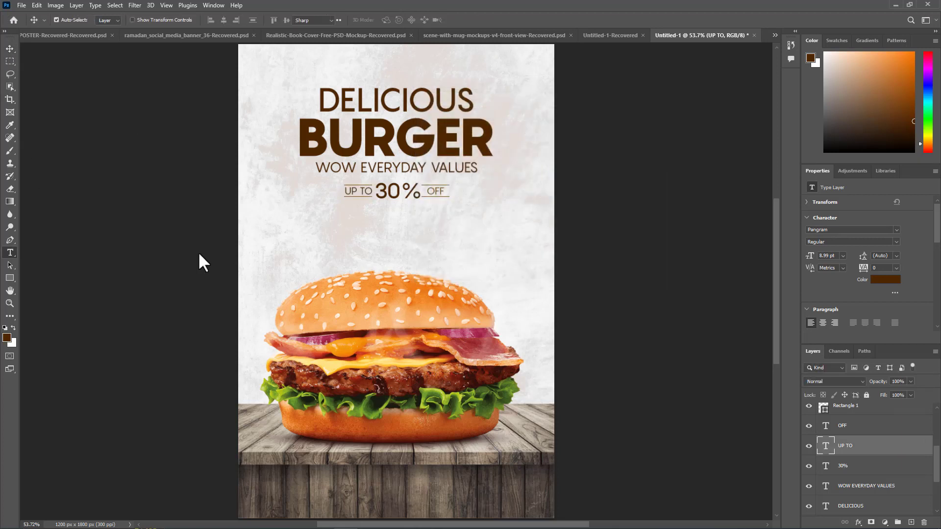
{"action": "left_click", "coordinate": [437, 191]}
{"action": "double_click", "coordinate": [437, 190]}
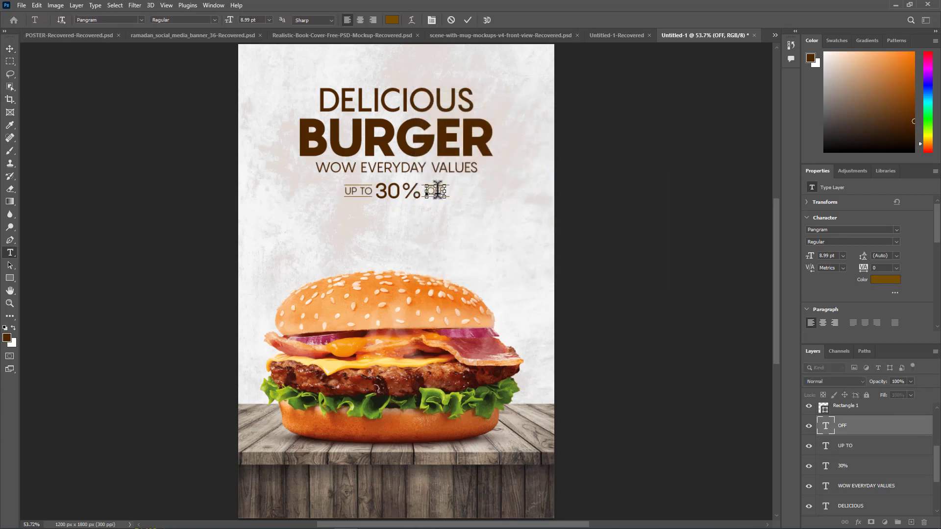
{"action": "left_click", "coordinate": [392, 20]}
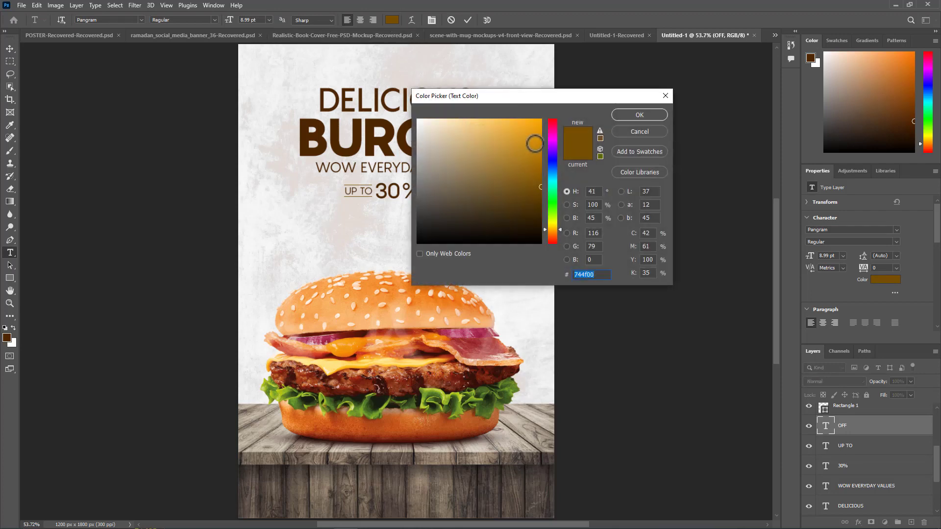
{"action": "type", "text": "4f2a09"}
{"action": "left_click", "coordinate": [639, 115]}
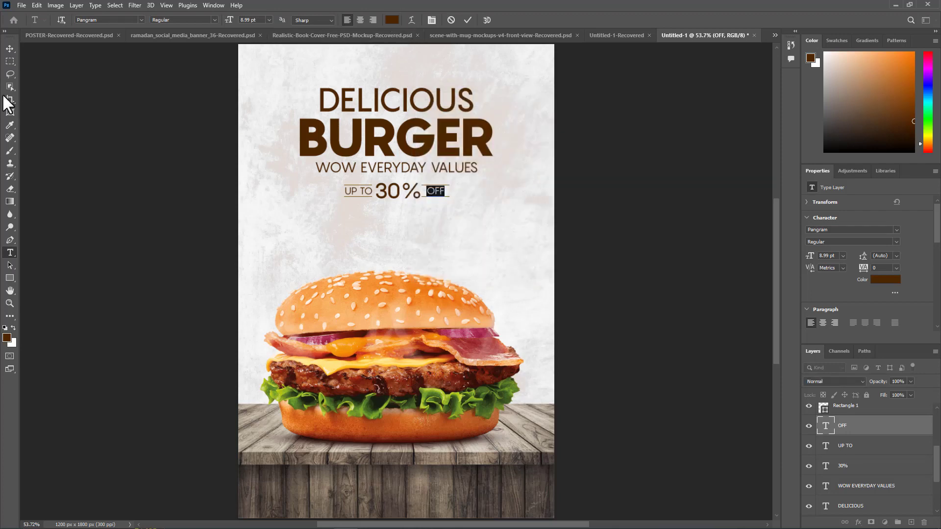
{"action": "left_click", "coordinate": [10, 49]}
{"action": "left_click", "coordinate": [660, 206]}
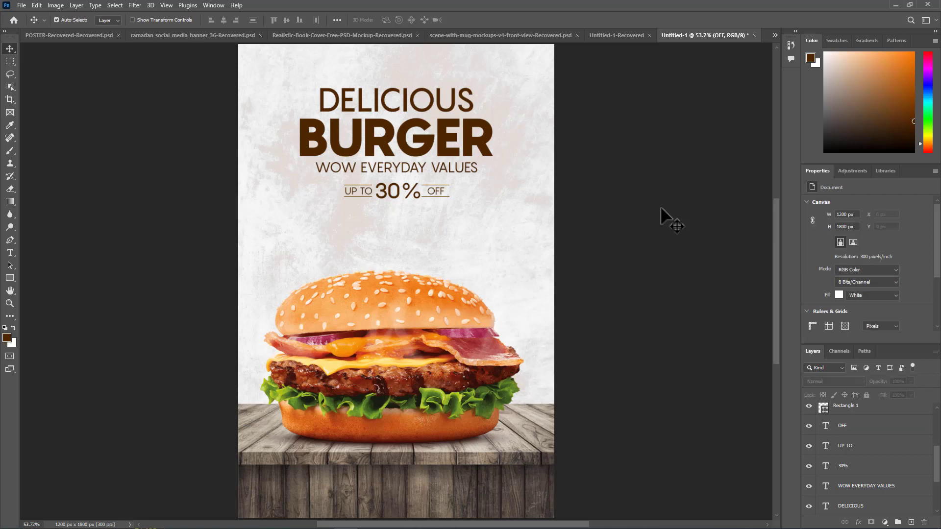
Step: Draw a button rectangle below the discount line and round its ends into a pill
{"action": "left_click", "coordinate": [13, 275]}
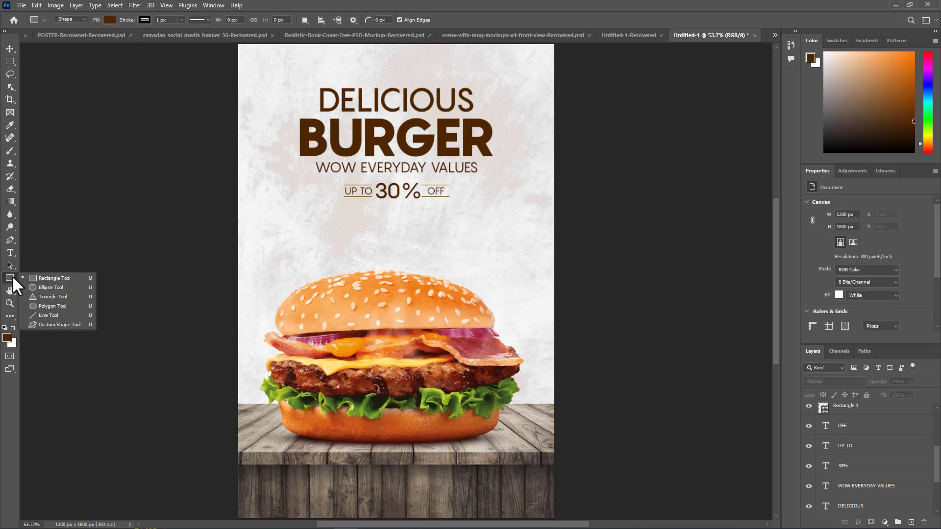
{"action": "left_click", "coordinate": [42, 277]}
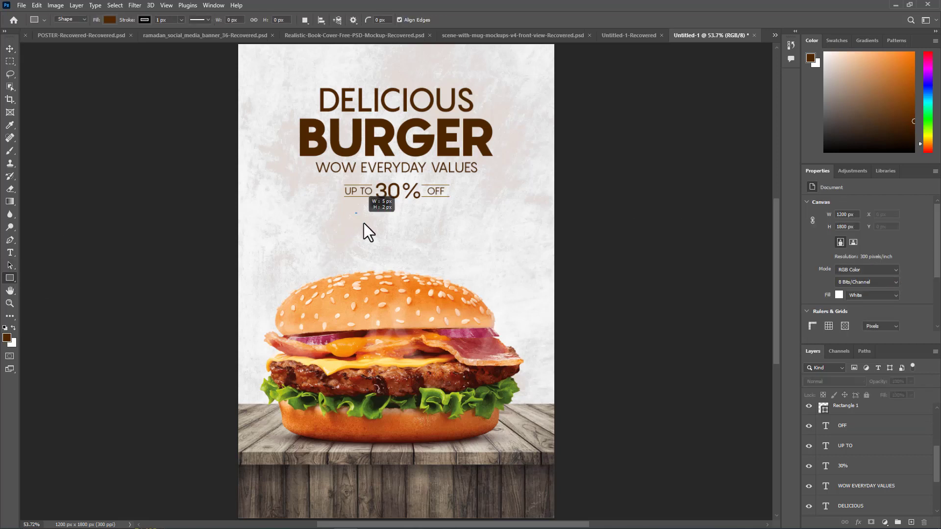
{"action": "left_click_drag", "start_coordinate": [422, 228], "coordinate": [440, 237]}
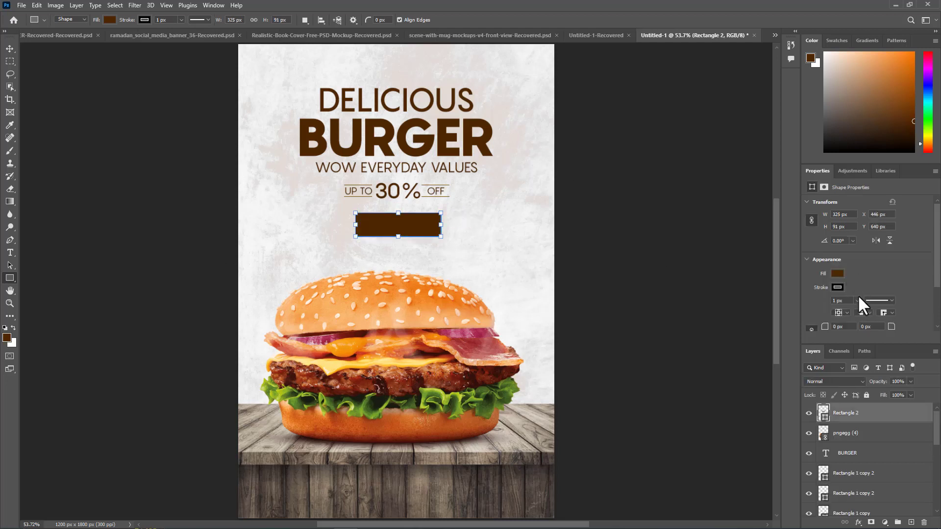
{"action": "left_click_drag", "start_coordinate": [825, 329], "coordinate": [935, 295]}
Step: Add a BUY NOW text layer below the button
{"action": "left_click", "coordinate": [11, 251]}
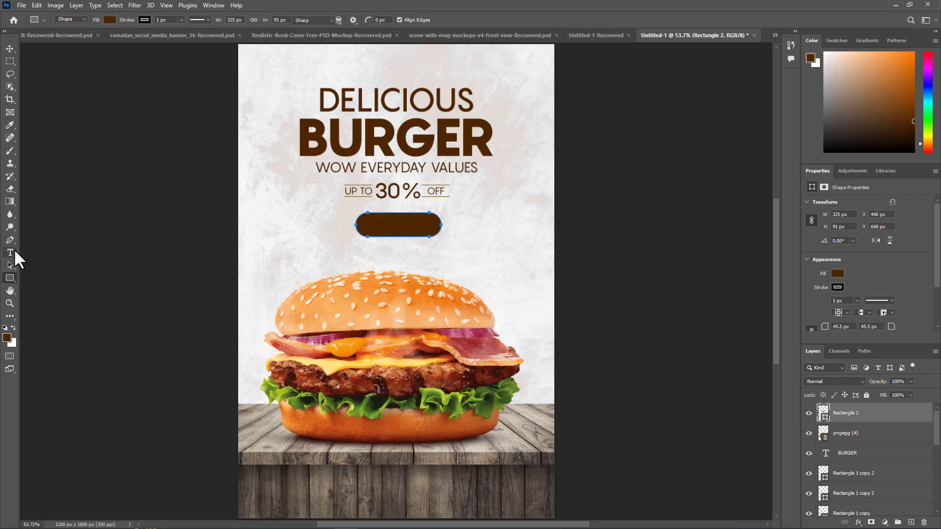
{"action": "left_click", "coordinate": [304, 259]}
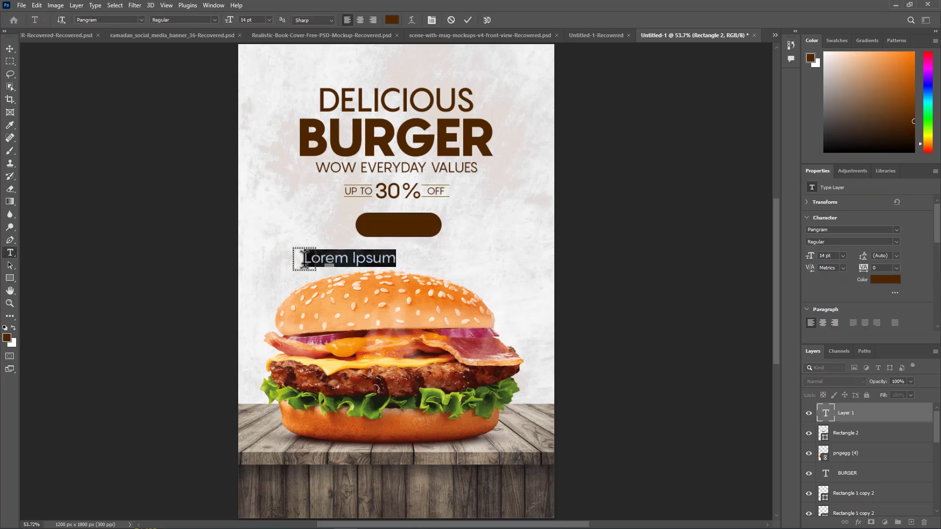
{"action": "type", "text": "O"}
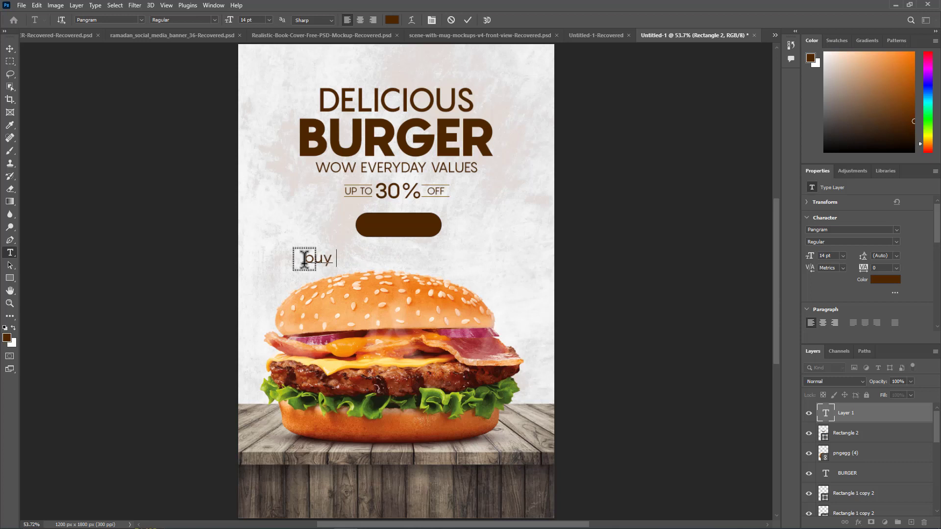
{"action": "key", "text": "ctrl+a"}
{"action": "left_click", "coordinate": [304, 258]}
{"action": "type", "text": "OW"}
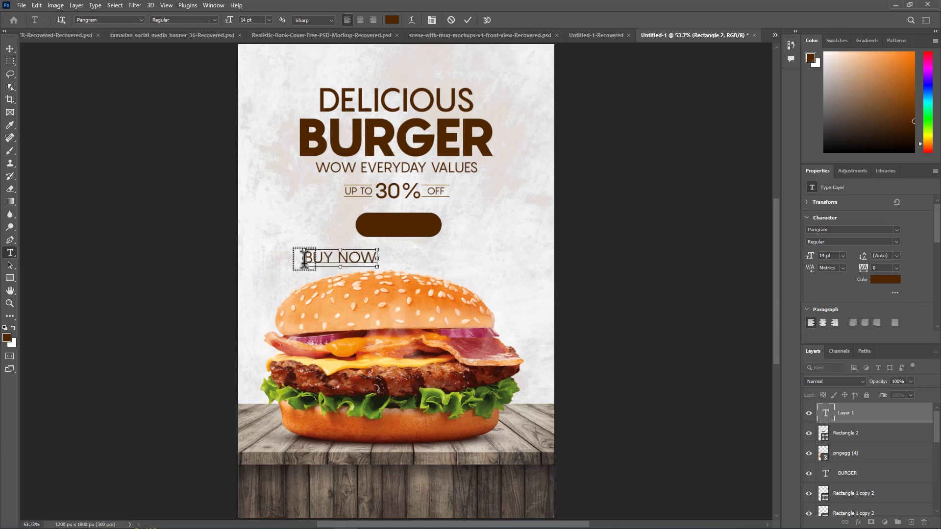
{"action": "key", "text": "ctrl+a"}
Step: Make the BUY NOW text white and bold
{"action": "left_click", "coordinate": [392, 19]}
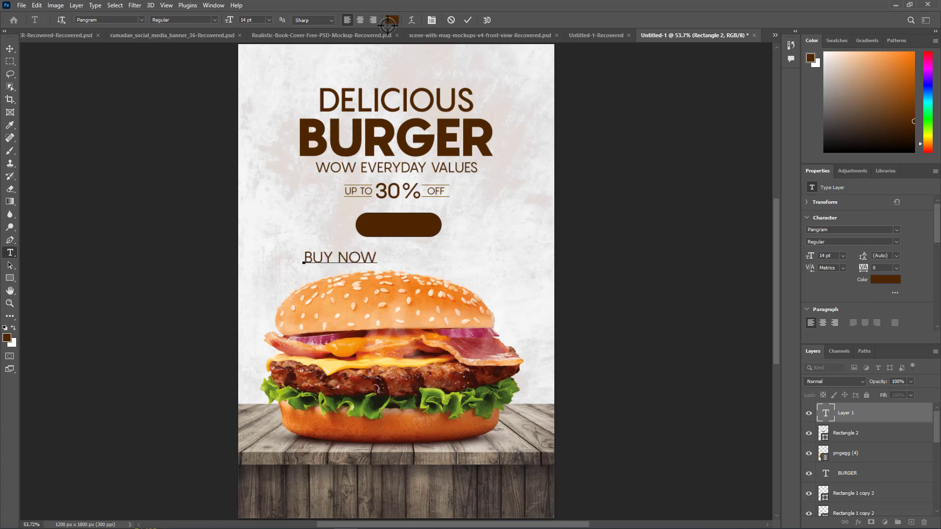
{"action": "left_click_drag", "start_coordinate": [444, 149], "coordinate": [405, 115]}
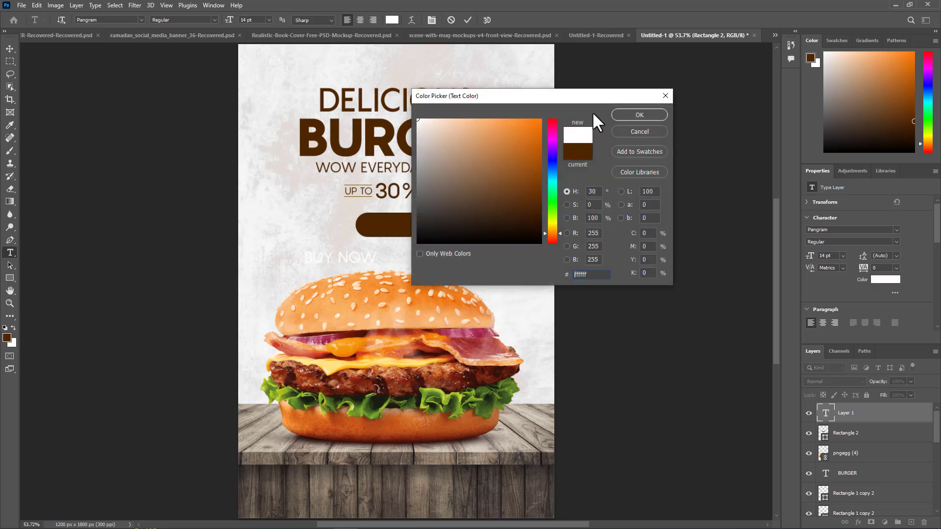
{"action": "left_click", "coordinate": [639, 115]}
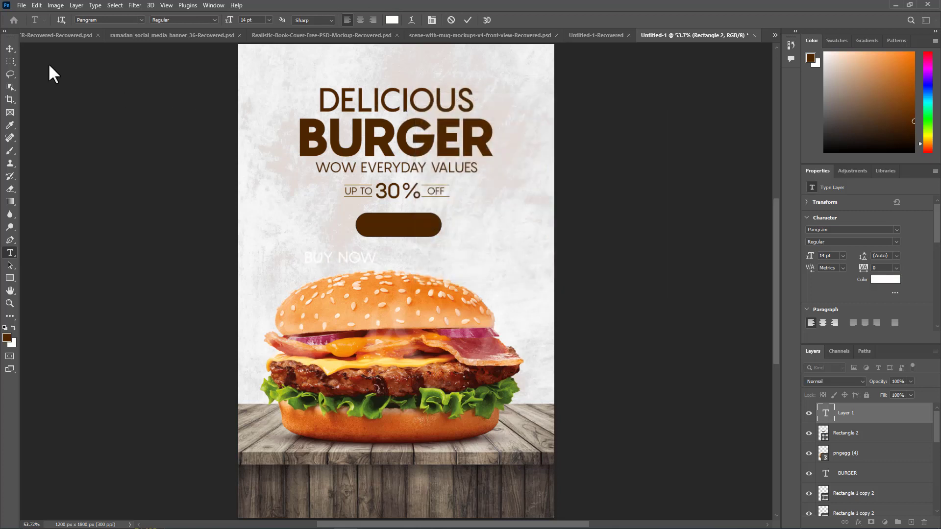
{"action": "left_click", "coordinate": [212, 20]}
{"action": "left_click", "coordinate": [164, 61]}
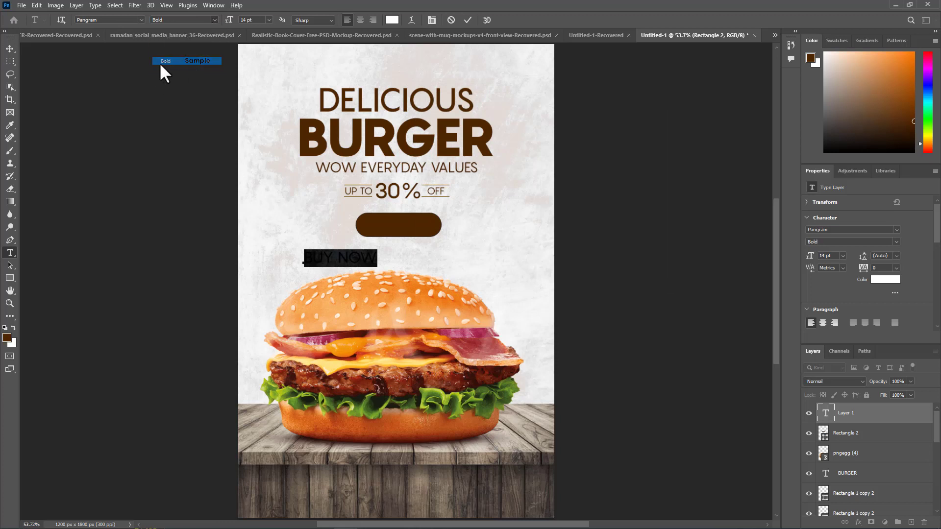
{"action": "left_click", "coordinate": [10, 48]}
Step: Move BUY NOW onto the button, set it to 12 pt, and centre it horizontally
{"action": "left_click_drag", "start_coordinate": [348, 260], "coordinate": [405, 229]}
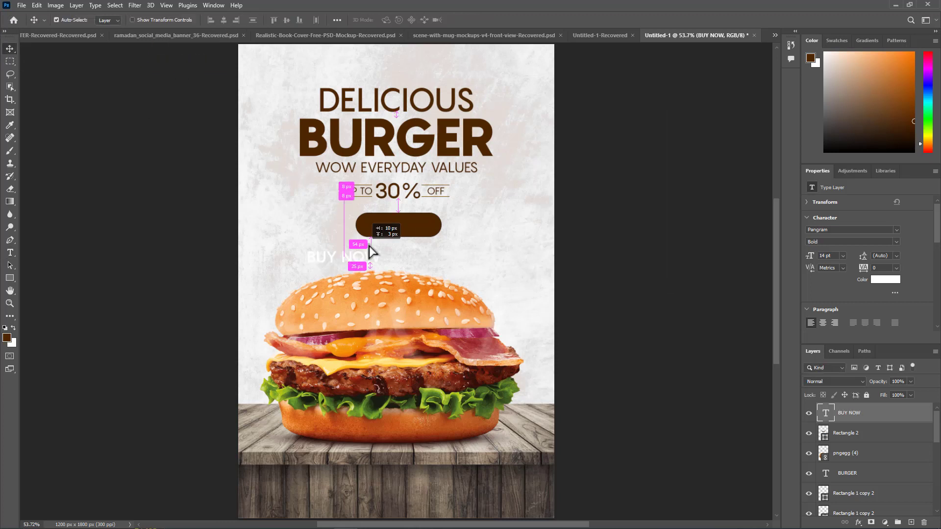
{"action": "double_click", "coordinate": [407, 230]}
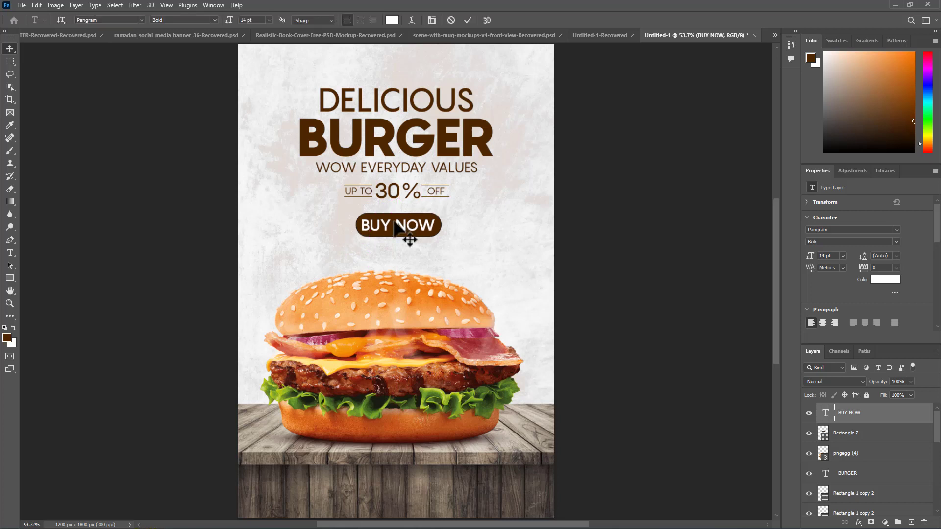
{"action": "left_click", "coordinate": [269, 20]}
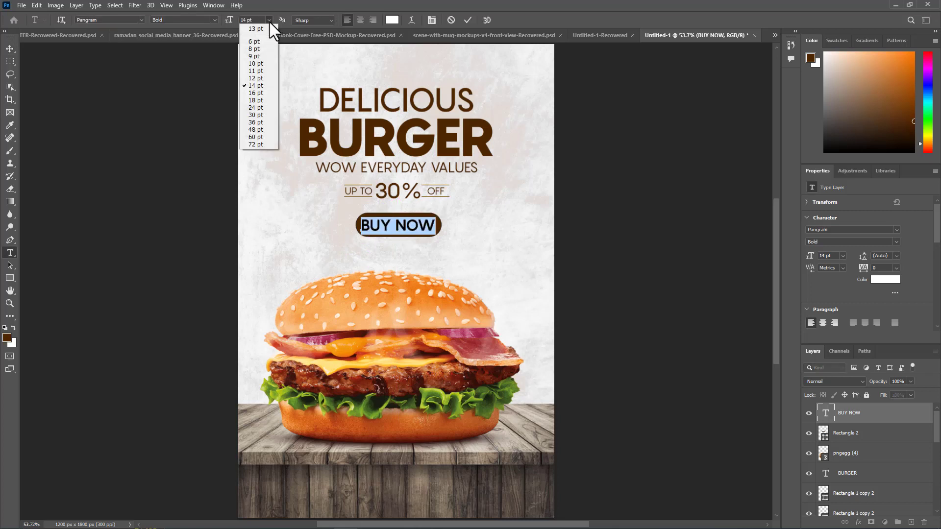
{"action": "left_click", "coordinate": [260, 78]}
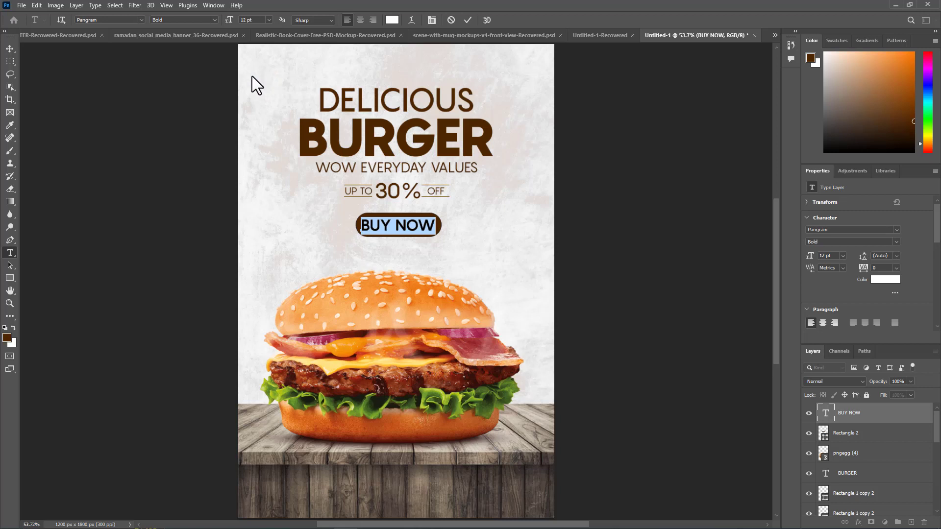
{"action": "left_click", "coordinate": [9, 49]}
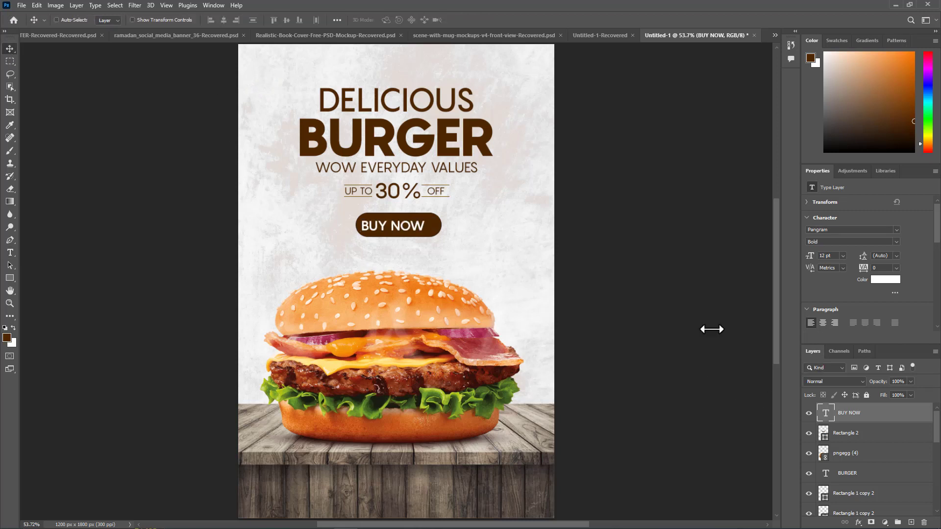
{"action": "key", "text": "ctrl+a"}
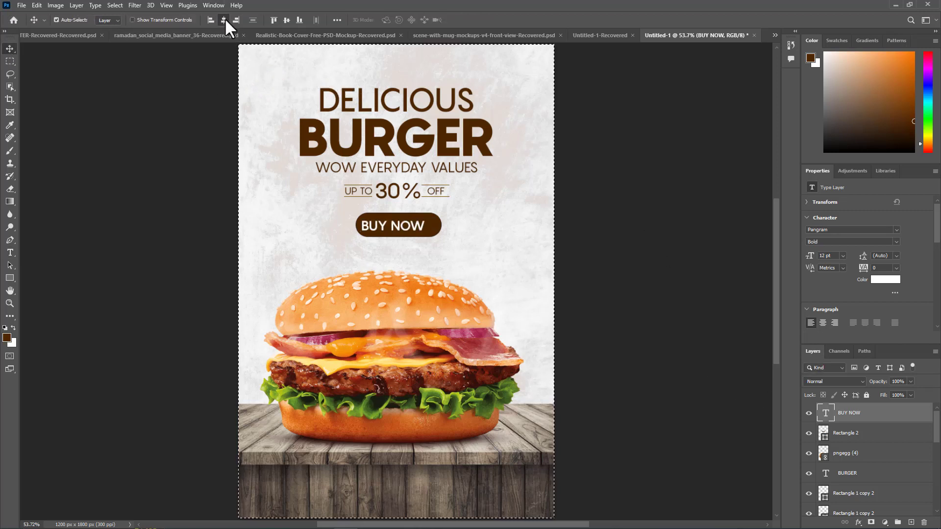
{"action": "left_click", "coordinate": [225, 21]}
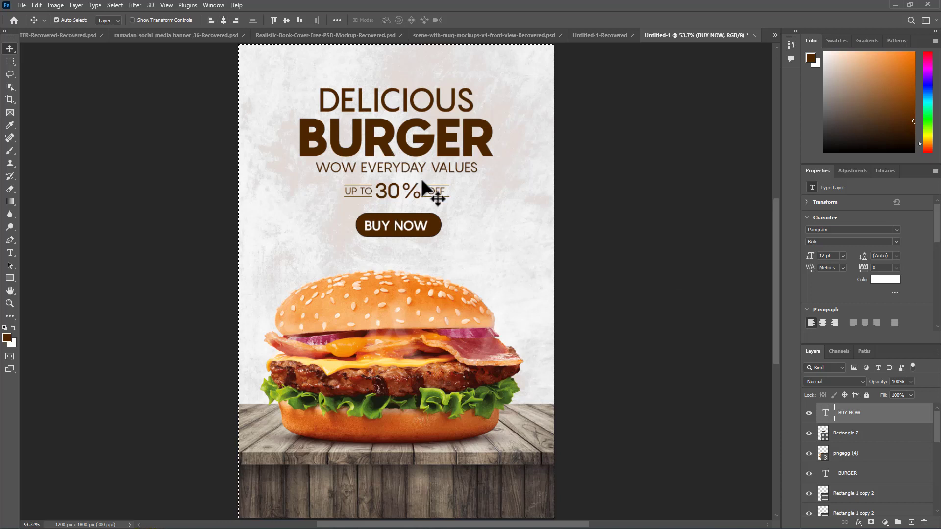
Step: Centre the Rectangle 2 button horizontally on the canvas, then zoom out to 50%
{"action": "key", "text": "ctrl+d"}
{"action": "left_click", "coordinate": [436, 223], "text": "ctrl"}
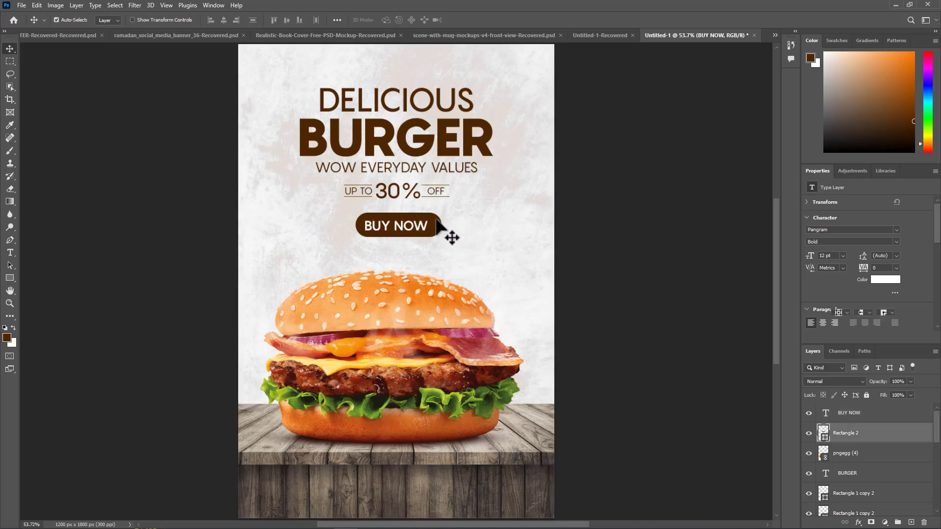
{"action": "key", "text": "ctrl+a"}
{"action": "left_click", "coordinate": [220, 20]}
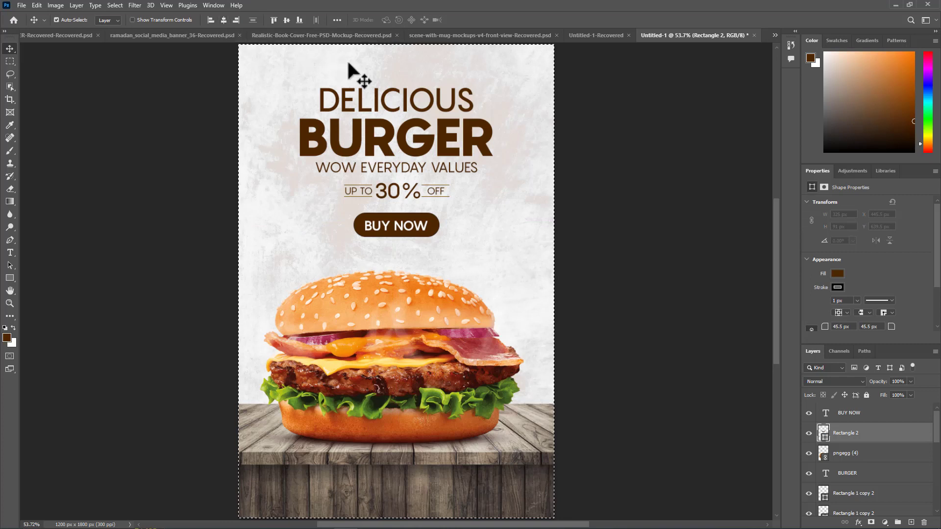
{"action": "left_click", "coordinate": [614, 215]}
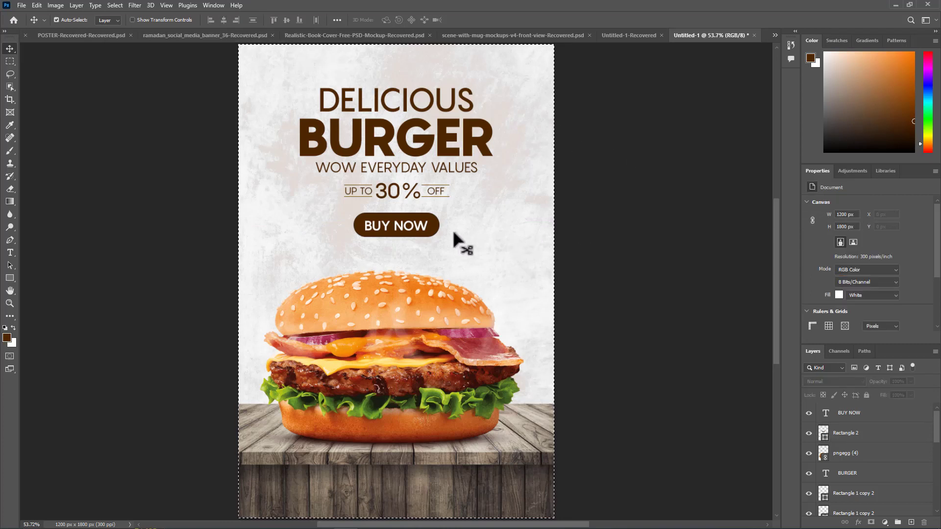
{"action": "left_click", "coordinate": [423, 226]}
{"action": "key", "text": "Down"}
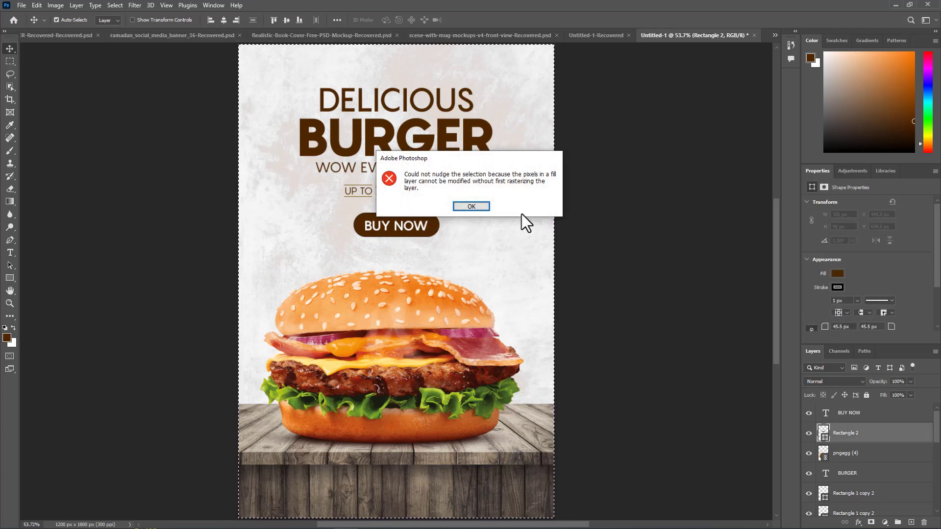
{"action": "left_click", "coordinate": [469, 207]}
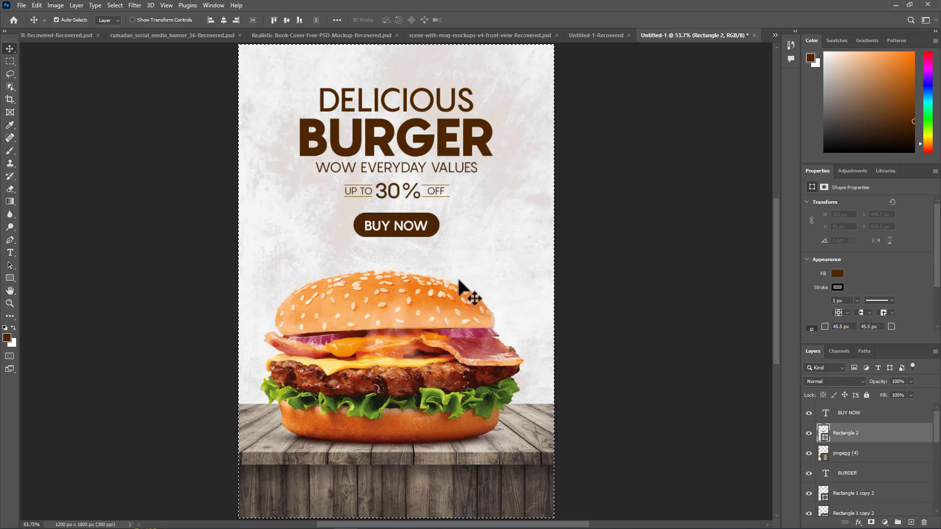
{"action": "key", "text": "ctrl+d"}
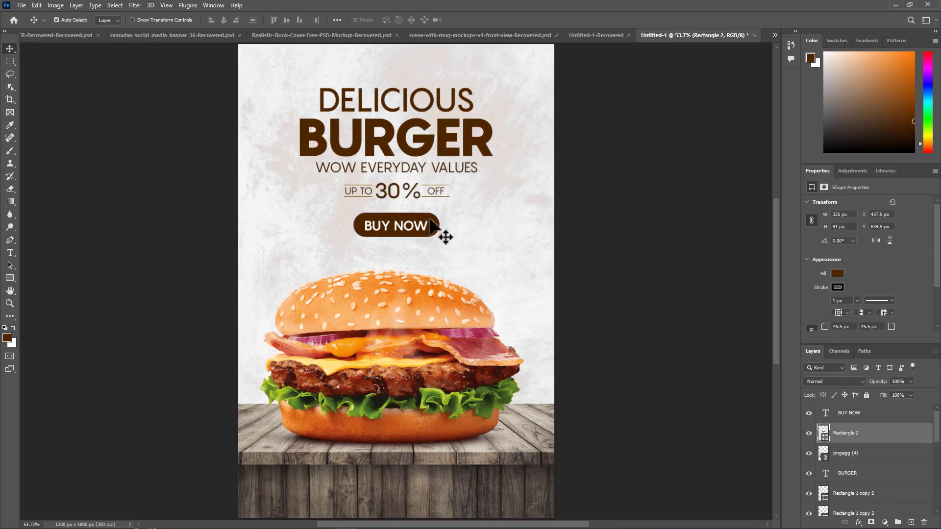
{"action": "left_click", "coordinate": [475, 242]}
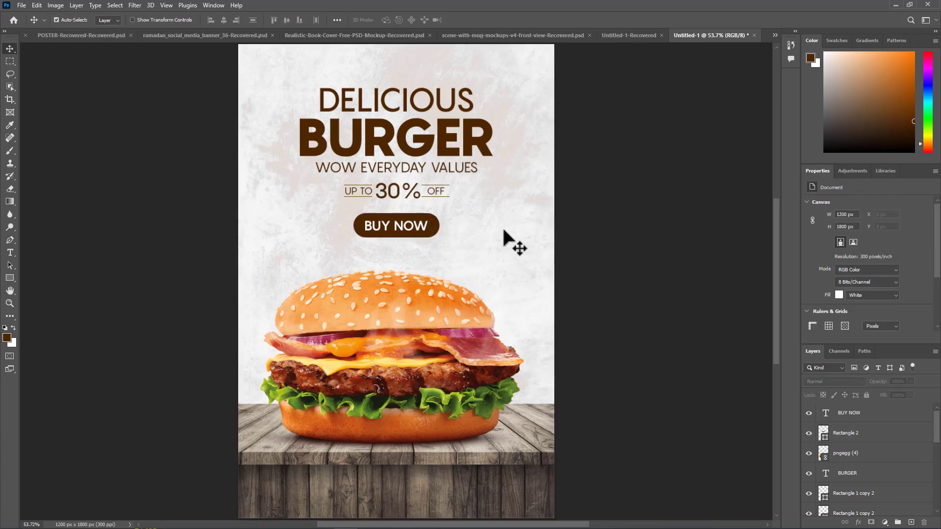
{"action": "key", "text": "ctrl+minus"}
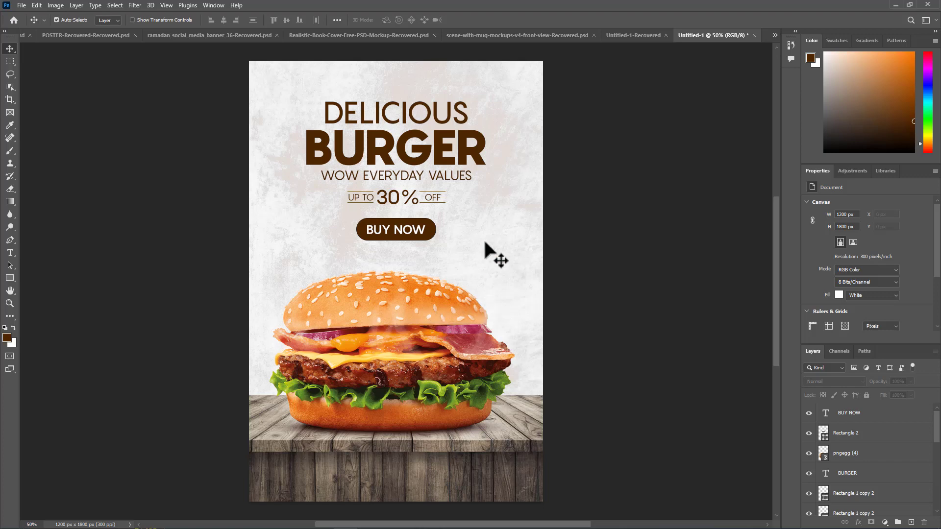
Step: Place pngegg (4), rotate it -45°, and position it cut off at the right edge
{"action": "left_click", "coordinate": [21, 5]}
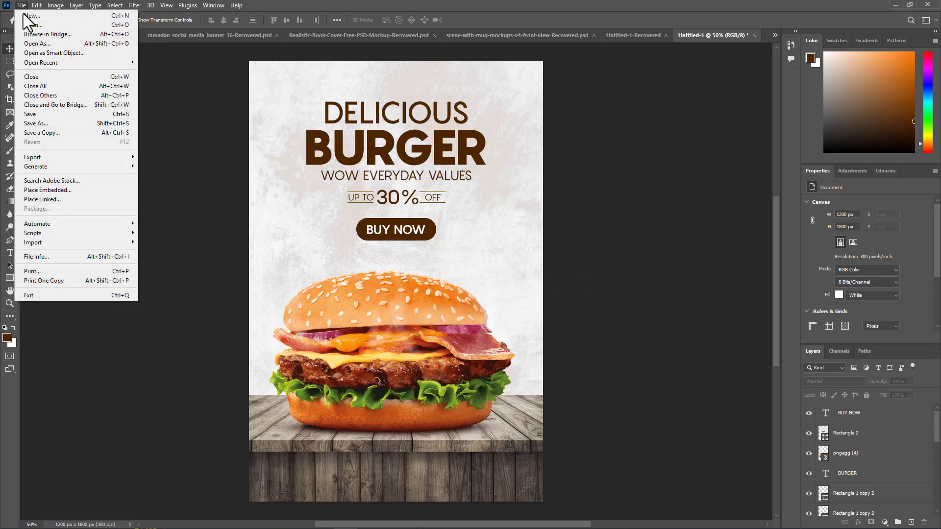
{"action": "left_click", "coordinate": [79, 198]}
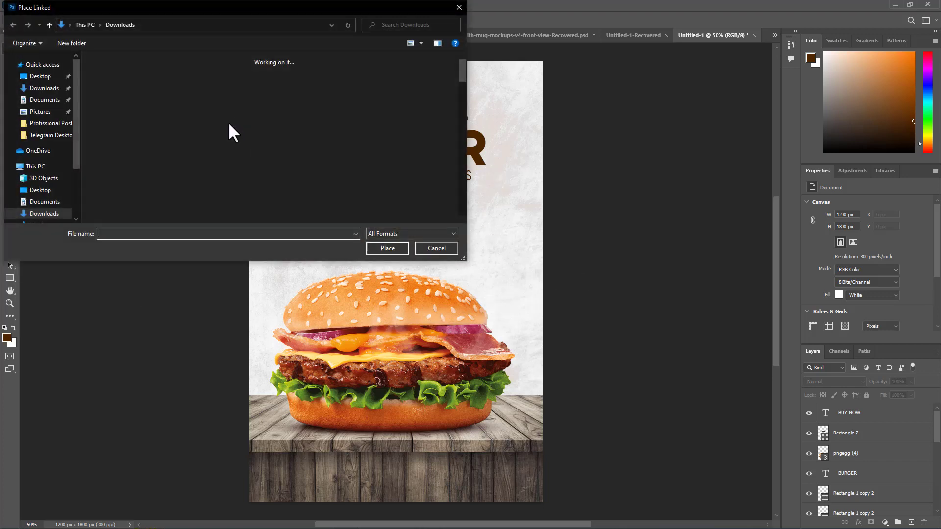
{"action": "left_click", "coordinate": [261, 95]}
{"action": "double_click", "coordinate": [261, 95]}
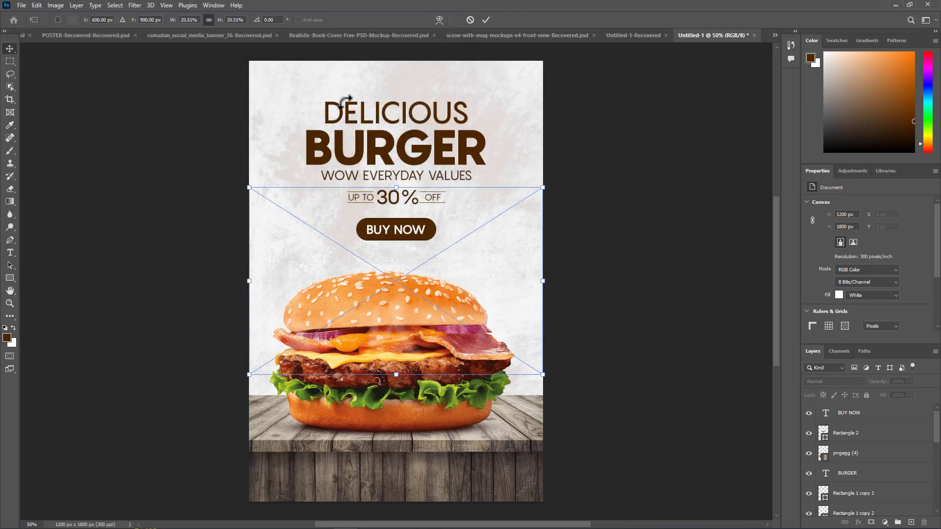
{"action": "left_click_drag", "start_coordinate": [544, 197], "coordinate": [512, 223]}
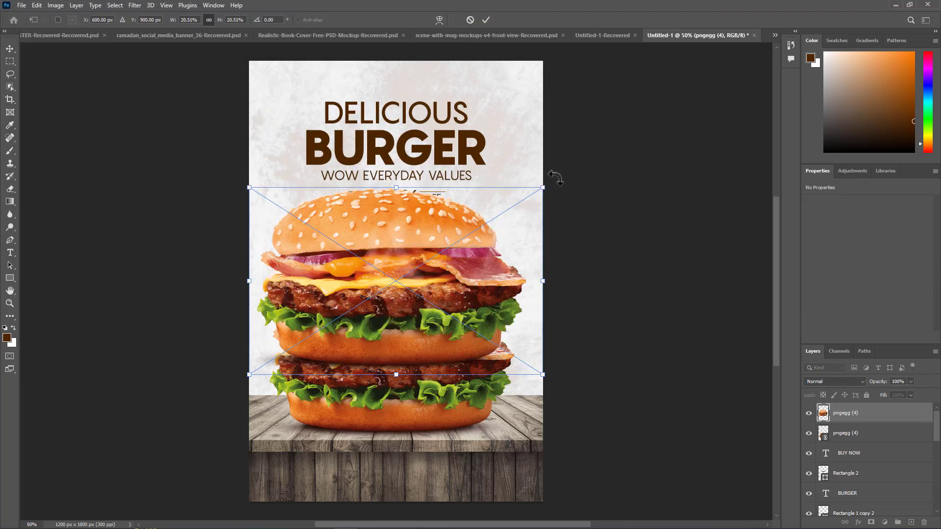
{"action": "left_click_drag", "start_coordinate": [556, 177], "coordinate": [436, 96]}
{"action": "left_click_drag", "start_coordinate": [437, 289], "coordinate": [578, 208]}
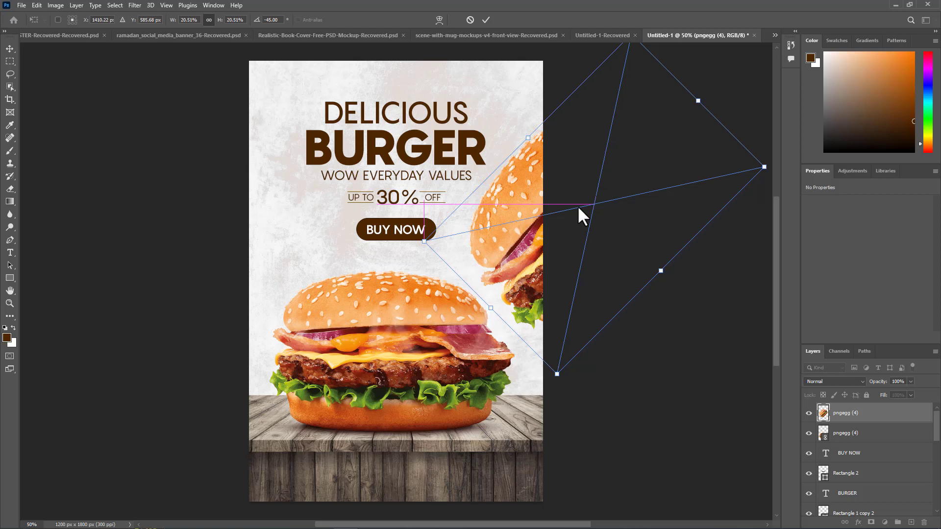
{"action": "key", "text": "Return"}
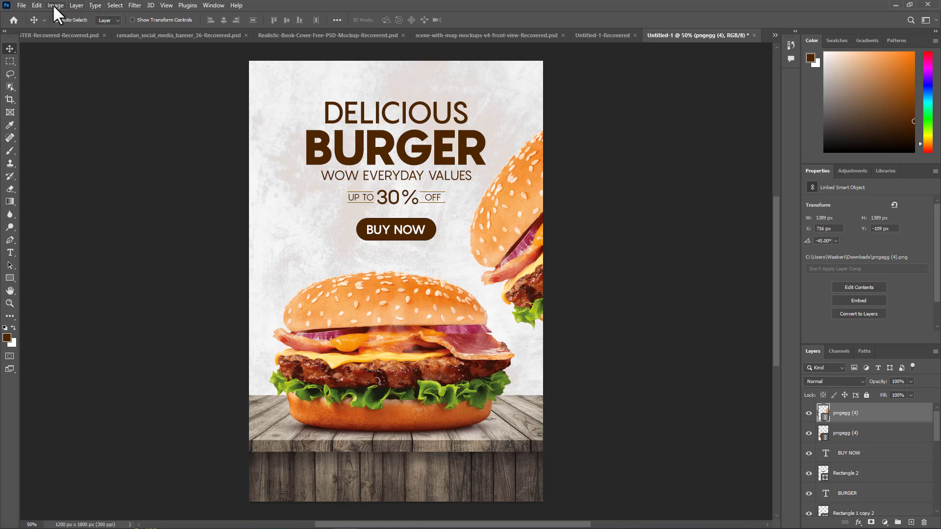
Step: Apply a 12-pixel Gaussian Blur to the rotated right-edge burger
{"action": "left_click", "coordinate": [134, 6]}
{"action": "mouse_move", "coordinate": [188, 120]}
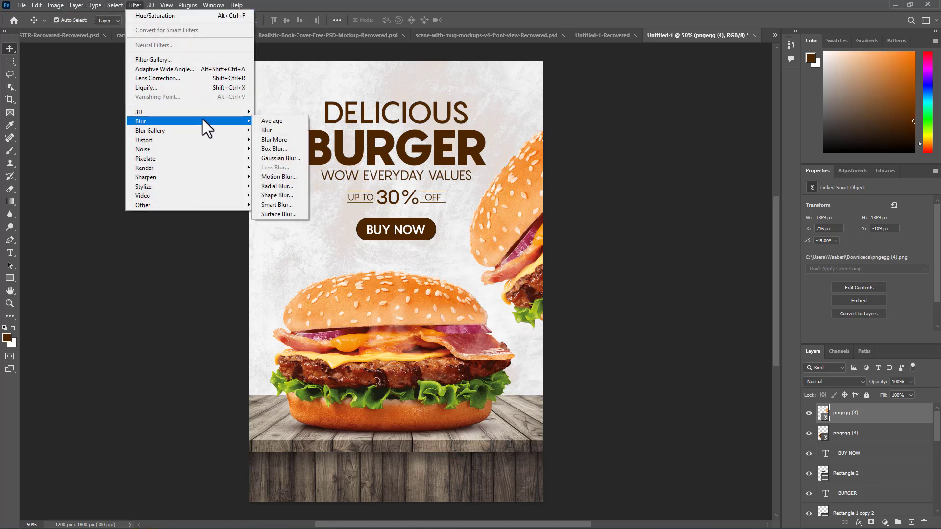
{"action": "left_click", "coordinate": [288, 158]}
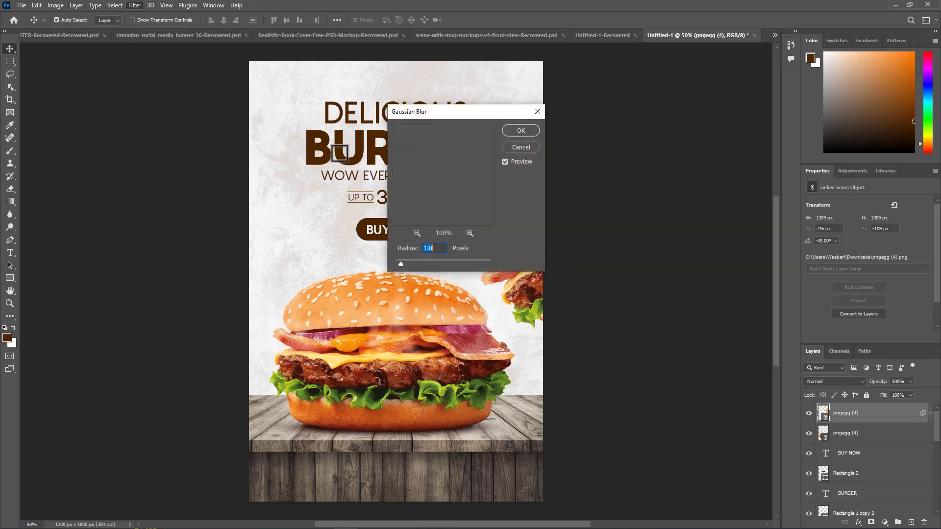
{"action": "left_click_drag", "start_coordinate": [446, 115], "coordinate": [610, 67]}
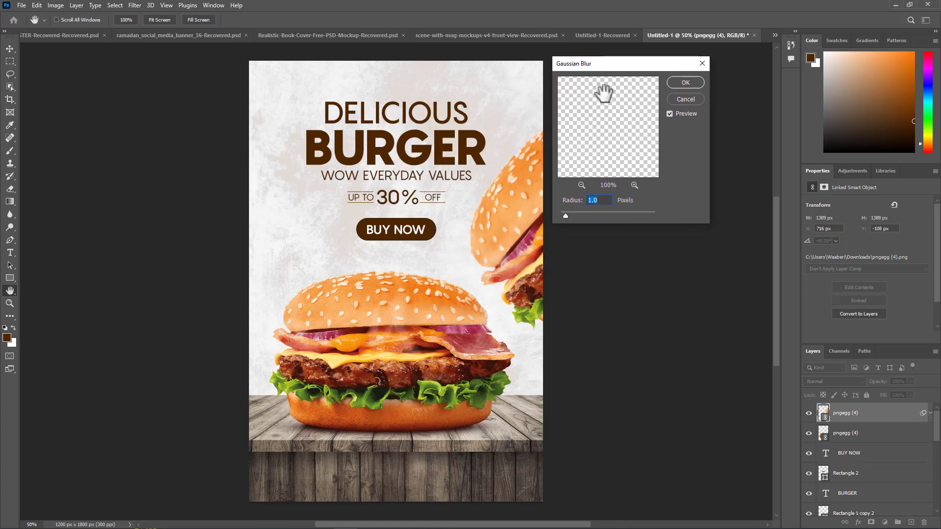
{"action": "type", "text": "10"}
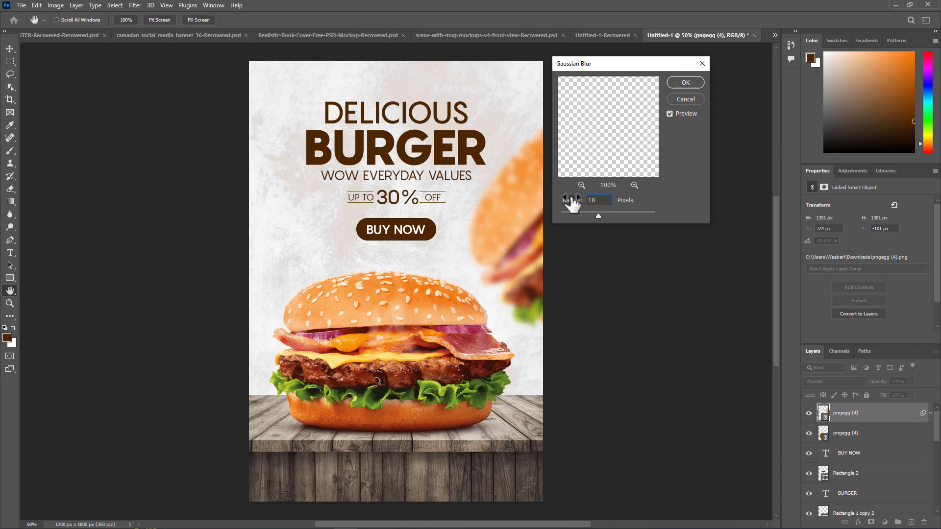
{"action": "left_click_drag", "start_coordinate": [575, 201], "coordinate": [570, 202]}
{"action": "type", "text": "2"}
{"action": "left_click", "coordinate": [685, 83]}
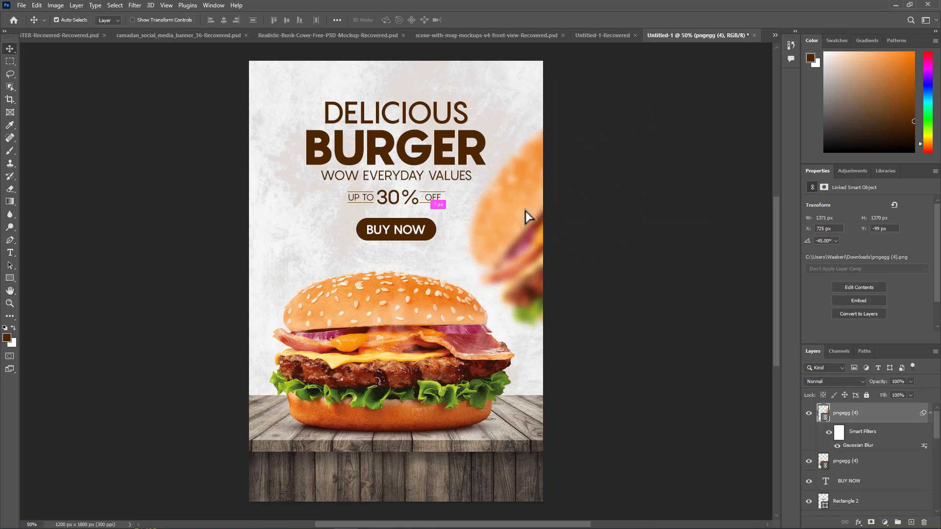
Step: Copy the blurred burger to the left edge and set both side burgers to 50% opacity
{"action": "left_click_drag", "start_coordinate": [525, 212], "coordinate": [110, 216]}
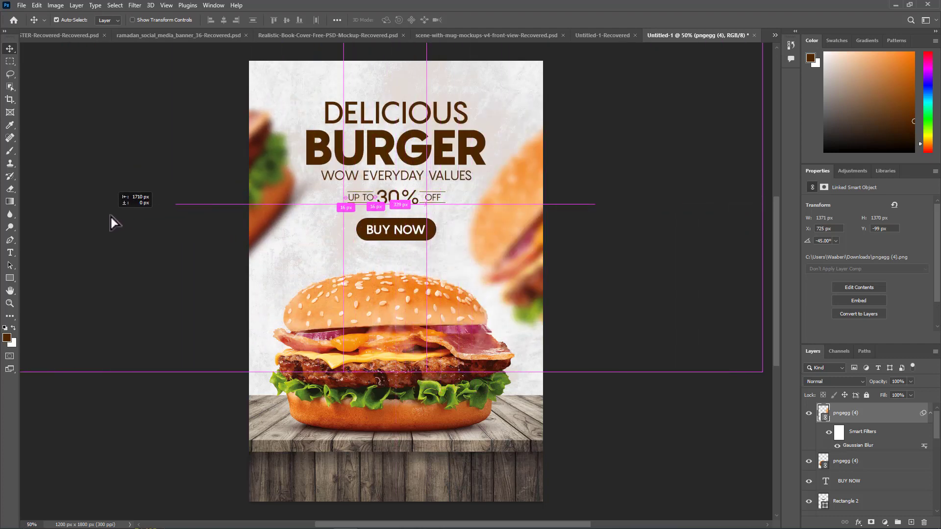
{"action": "left_click_drag", "start_coordinate": [273, 189], "coordinate": [272, 216]}
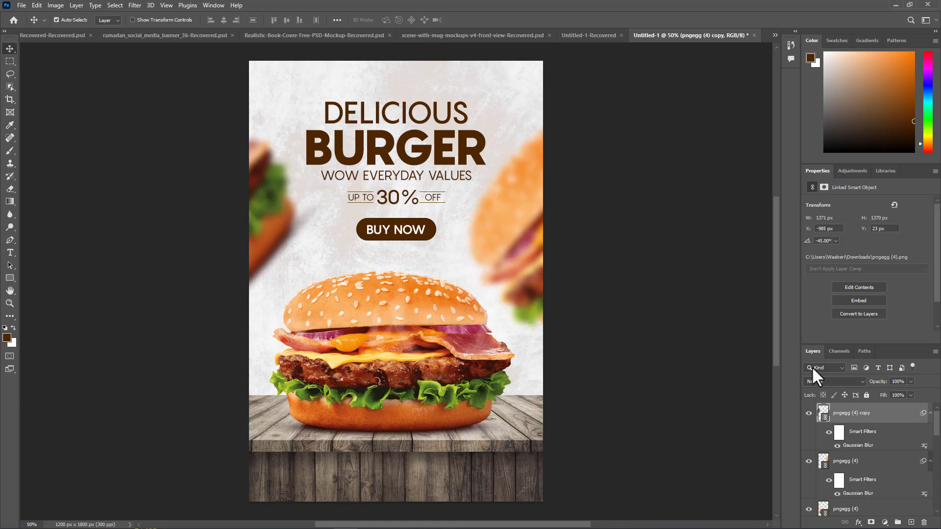
{"action": "left_click", "coordinate": [852, 463], "text": "ctrl"}
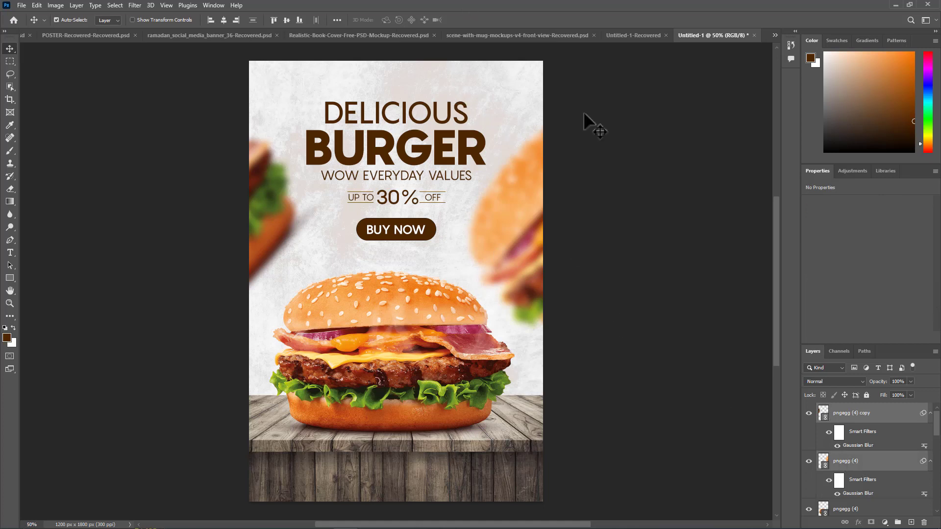
{"action": "left_click", "coordinate": [897, 381]}
{"action": "type", "text": "50"}
{"action": "key", "text": "Return"}
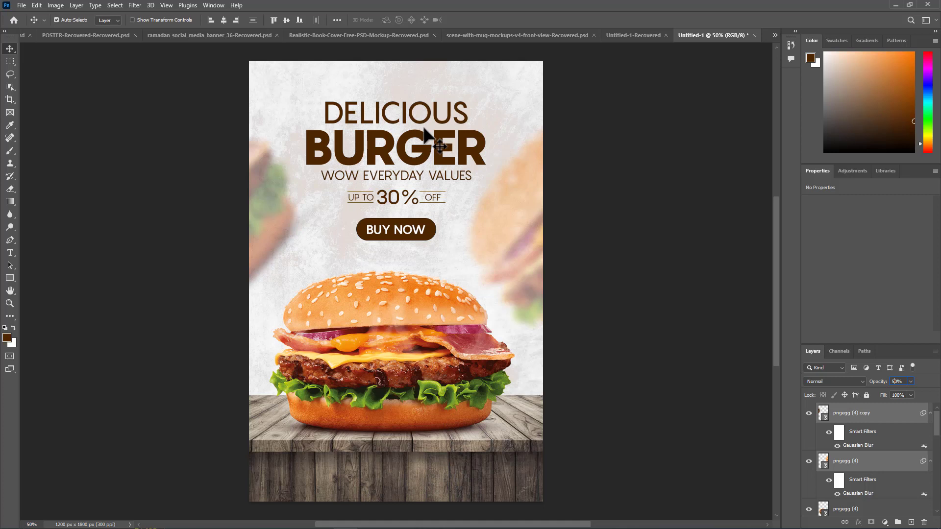
{"action": "left_click", "coordinate": [475, 295]}
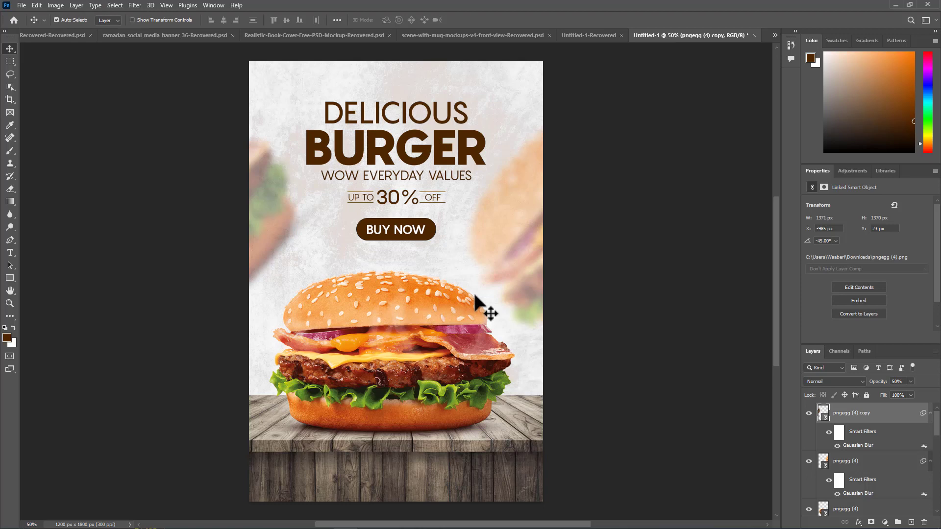
{"action": "left_click", "coordinate": [22, 4]}
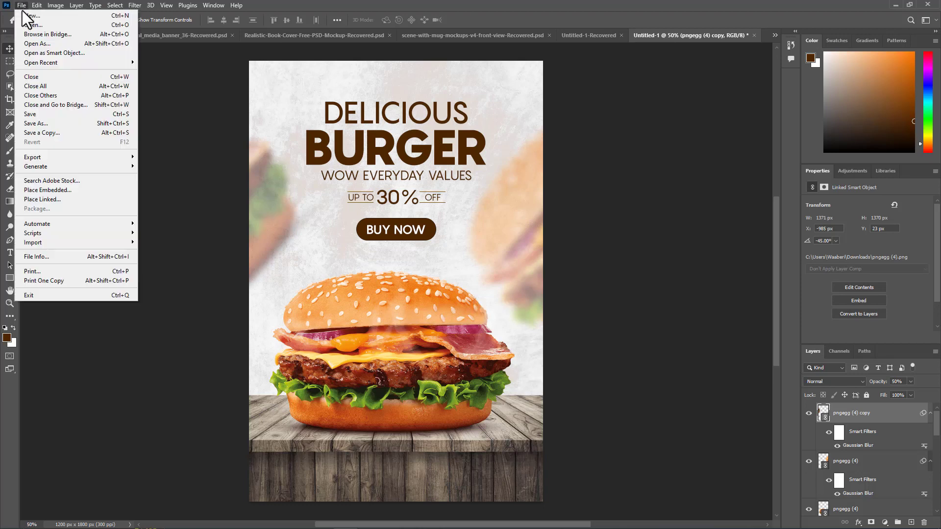
Step: Save the poster as POSTER DESIGN VIP in Photoshop PSD format
{"action": "left_click", "coordinate": [64, 123]}
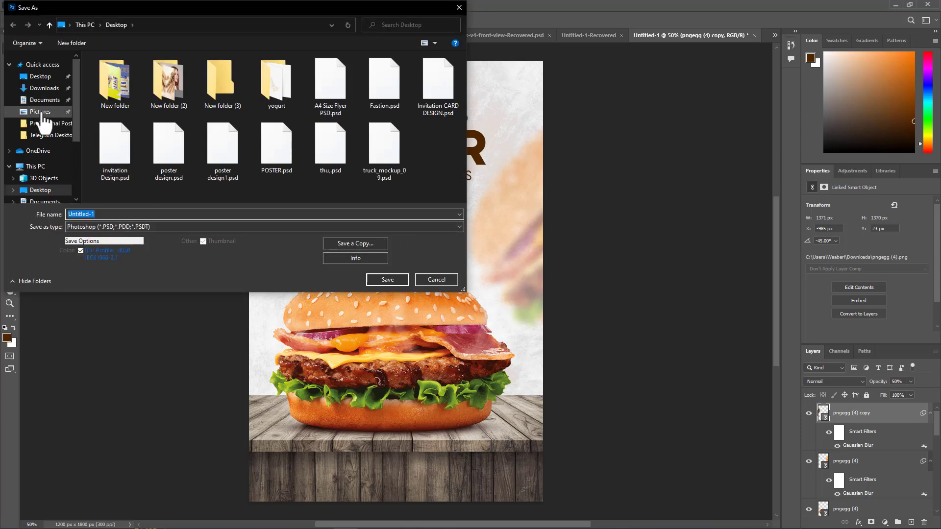
{"action": "left_click", "coordinate": [149, 217]}
{"action": "type", "text": "PO"}
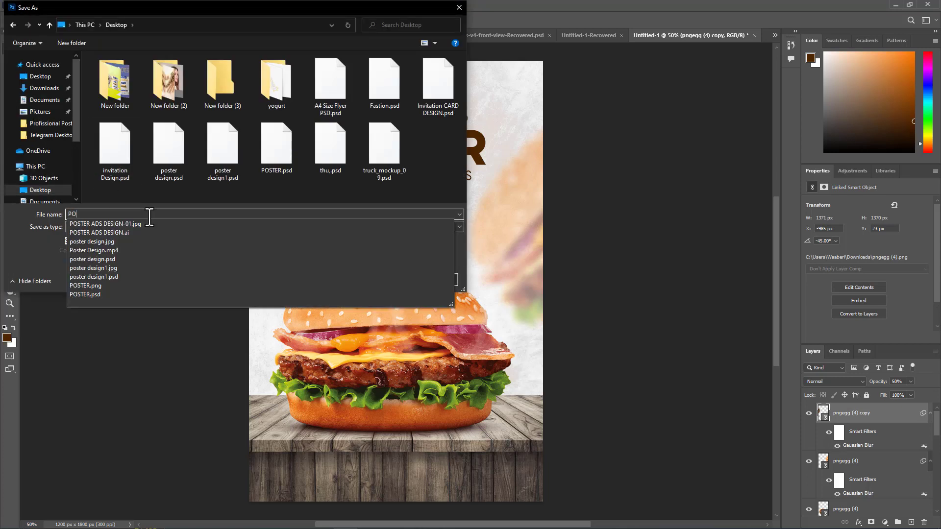
{"action": "type", "text": "STER DESIGN"}
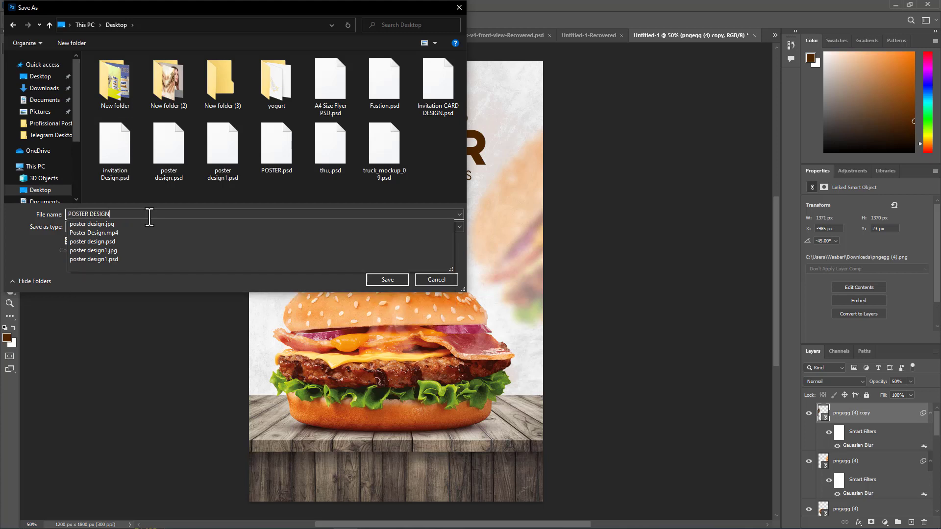
{"action": "left_click", "coordinate": [149, 216]}
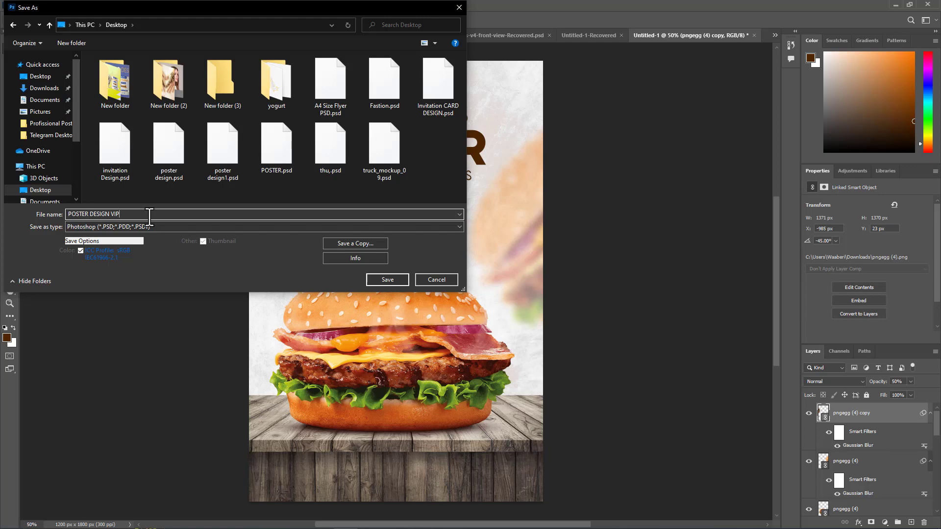
{"action": "key", "text": "Return"}
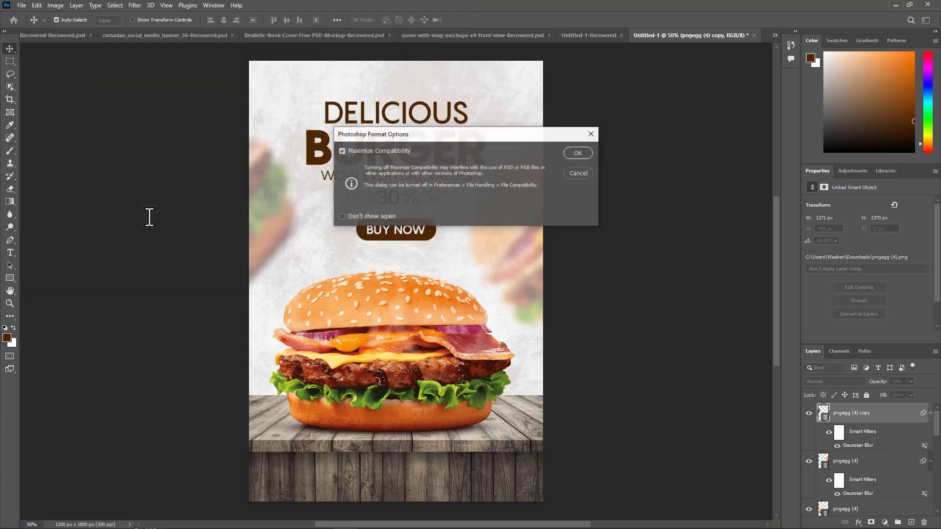
{"action": "left_click", "coordinate": [578, 153]}
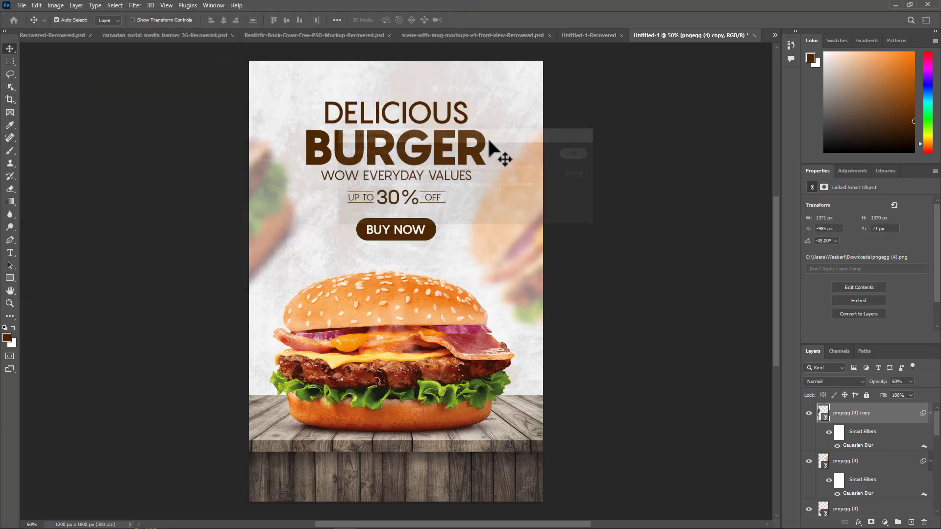
{"action": "left_click", "coordinate": [19, 4]}
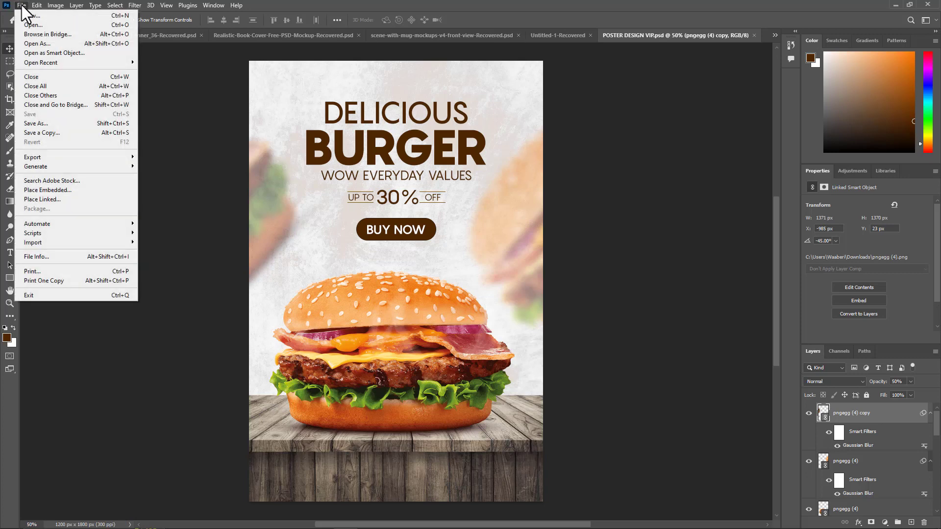
{"action": "left_click", "coordinate": [58, 124]}
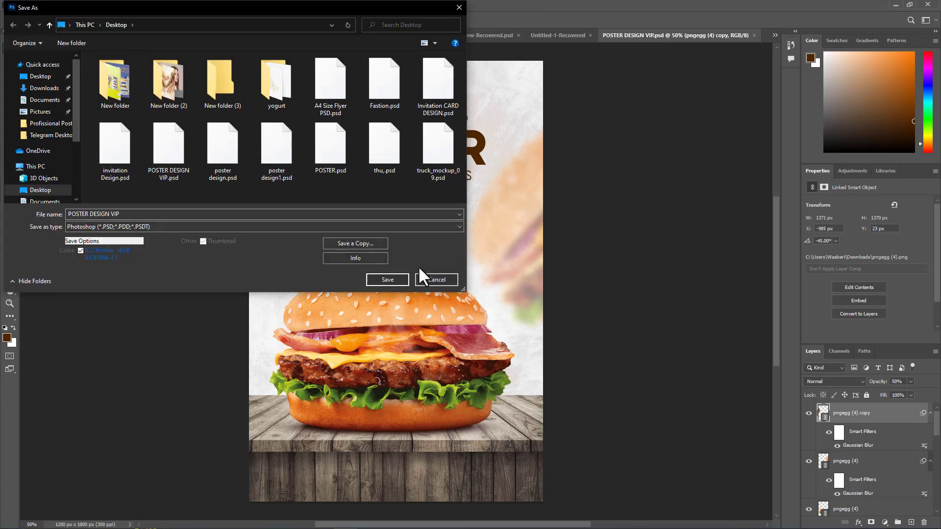
{"action": "left_click", "coordinate": [432, 277]}
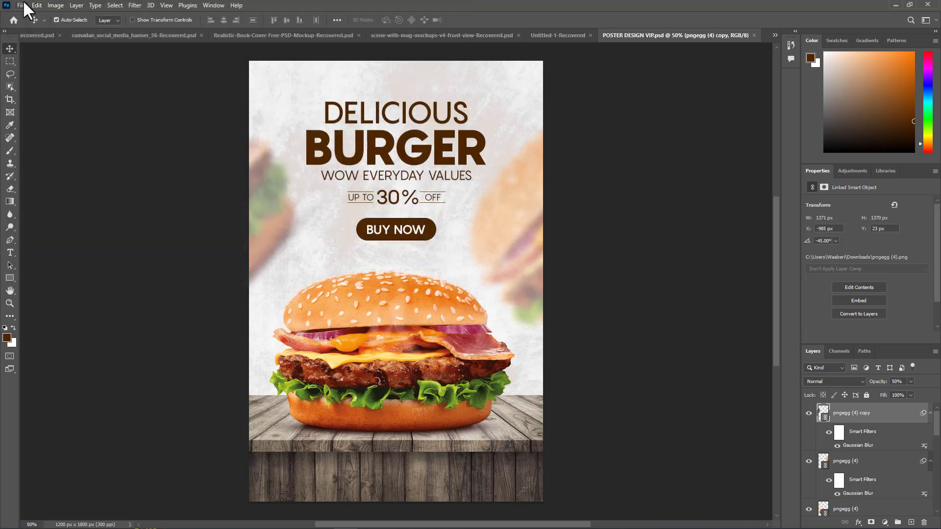
Step: Export the 1200 × 1800 poster as a JPG named POSTER DESIGN VIP to the Desktop
{"action": "left_click", "coordinate": [23, 2]}
{"action": "mouse_move", "coordinate": [44, 157]}
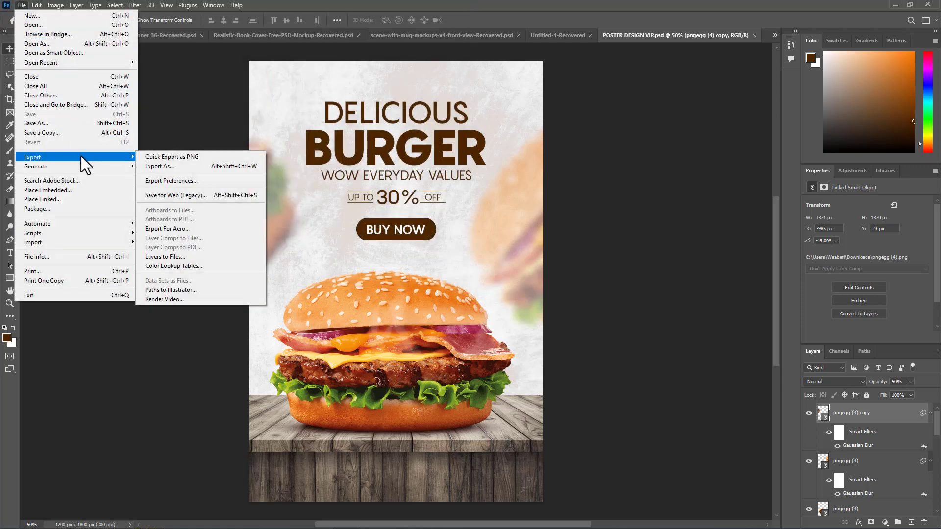
{"action": "left_click", "coordinate": [201, 165]}
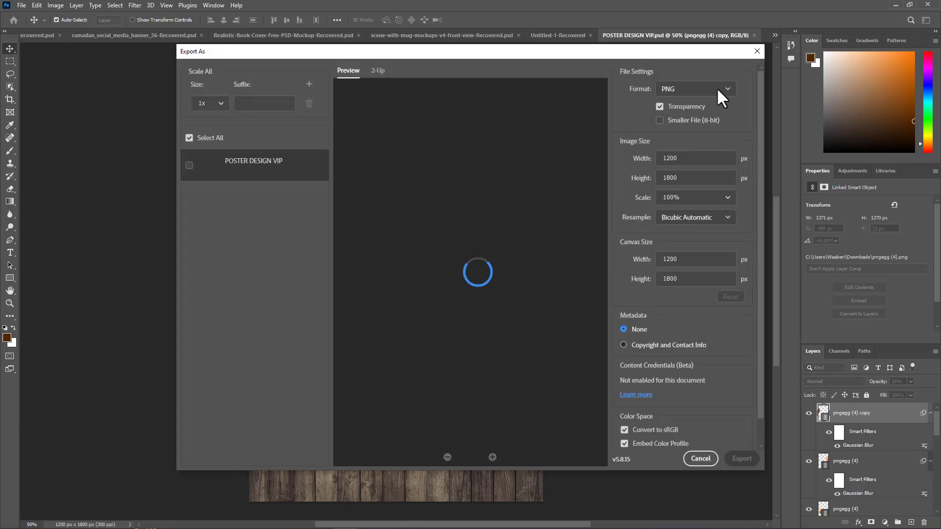
{"action": "left_click", "coordinate": [713, 88]}
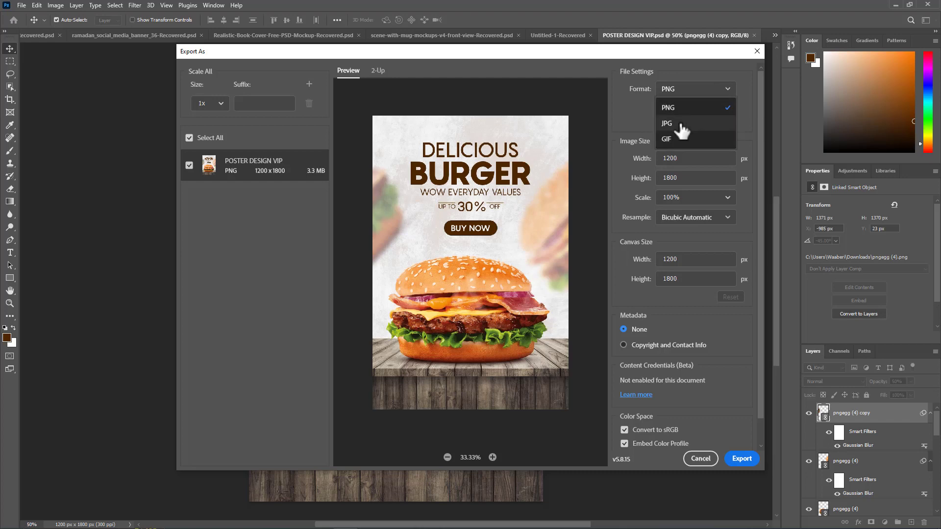
{"action": "left_click", "coordinate": [724, 109]}
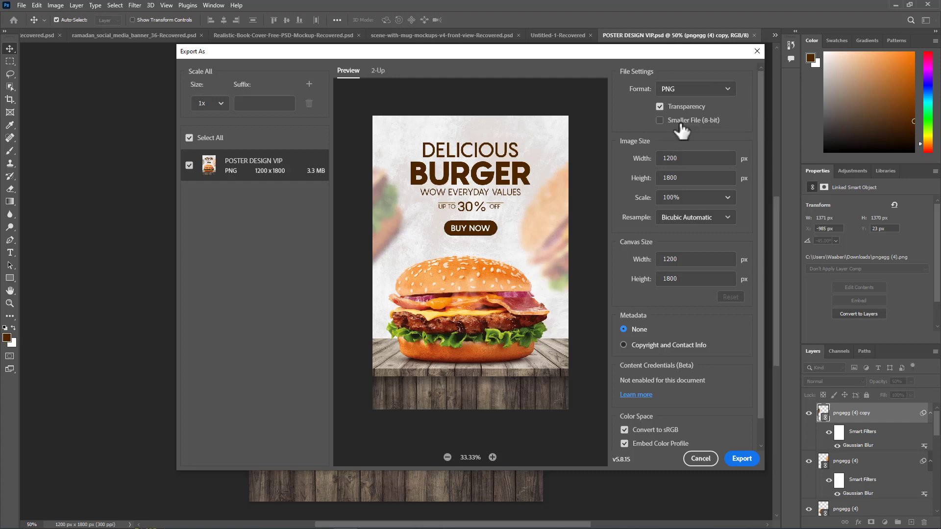
{"action": "left_click", "coordinate": [741, 457]}
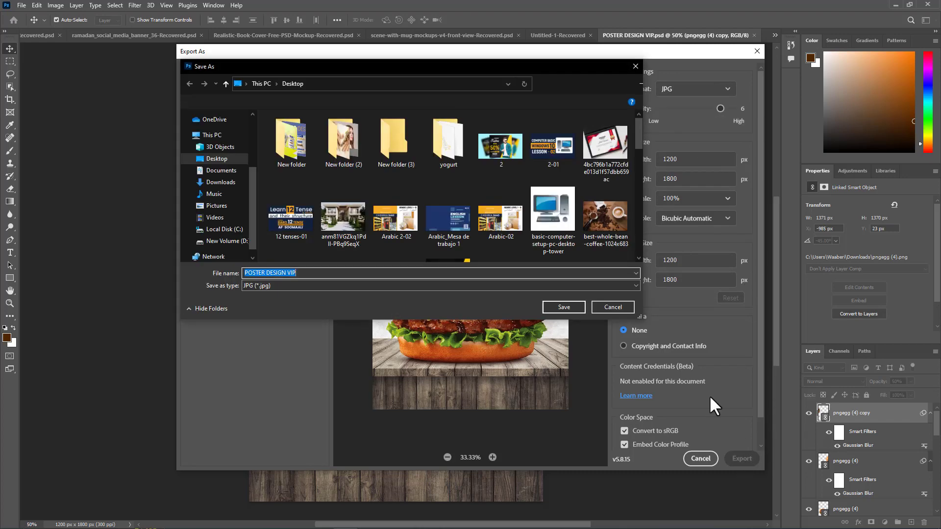
{"action": "left_click", "coordinate": [555, 311]}
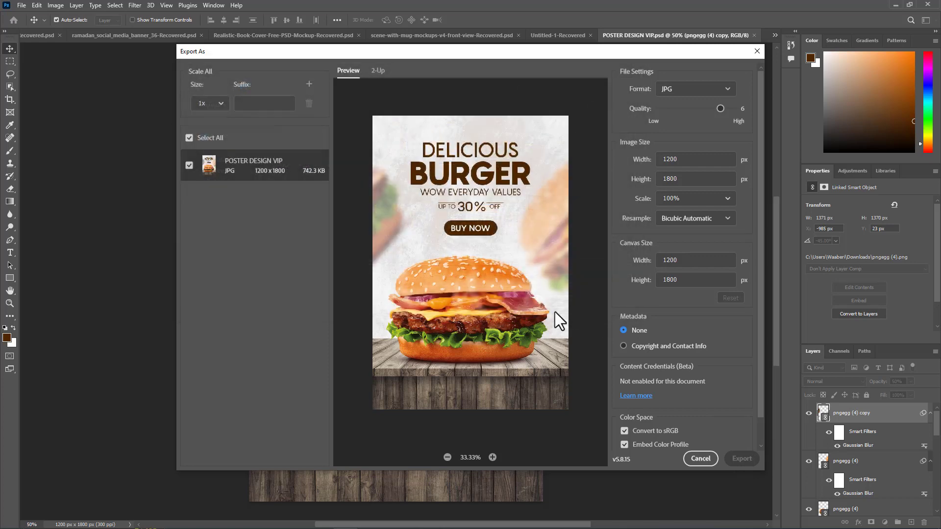